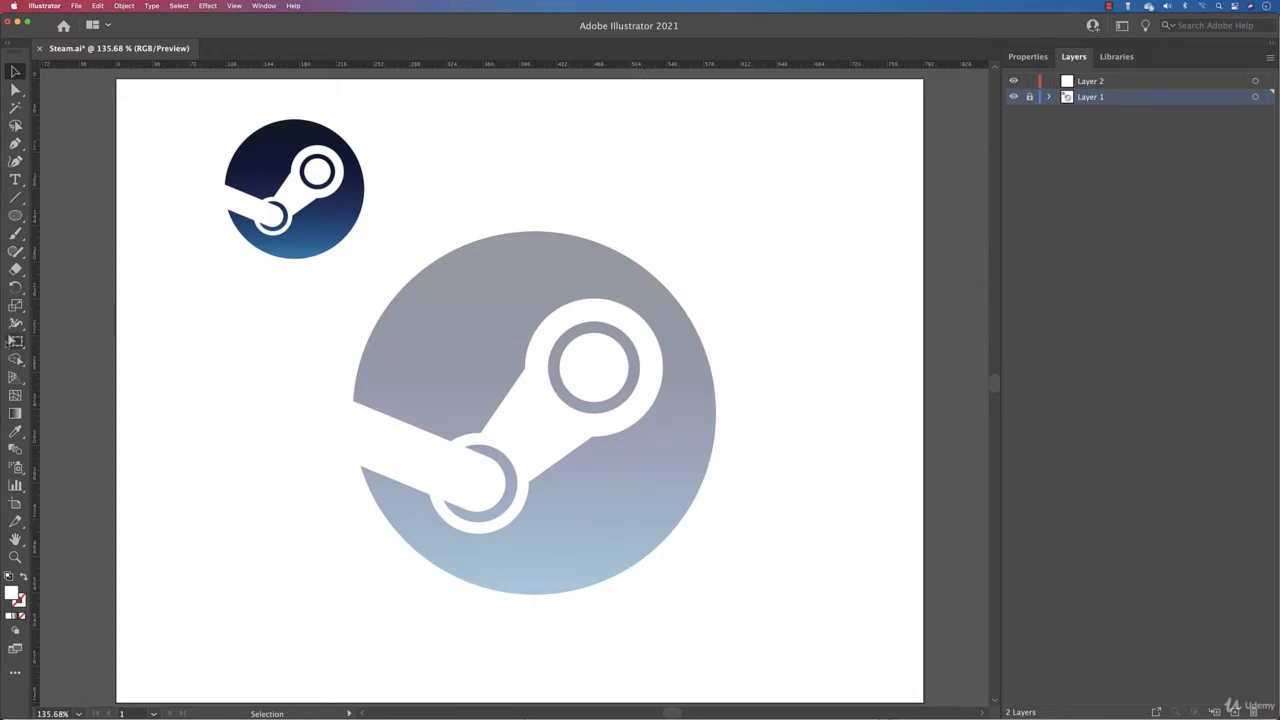
# On Layer 2, draw a circle about 134 pt in diameter over the outer edge of the logo's upper joint
pyautogui.click(15, 216)
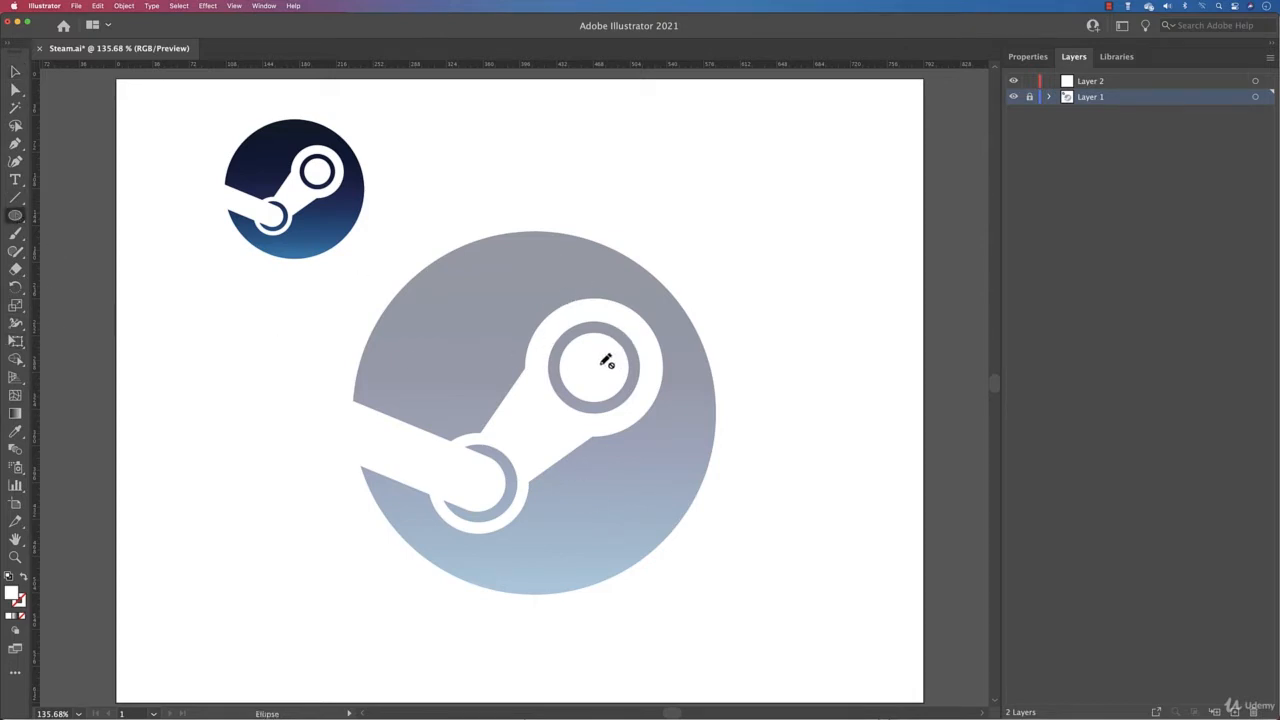
pyautogui.click(1097, 84)
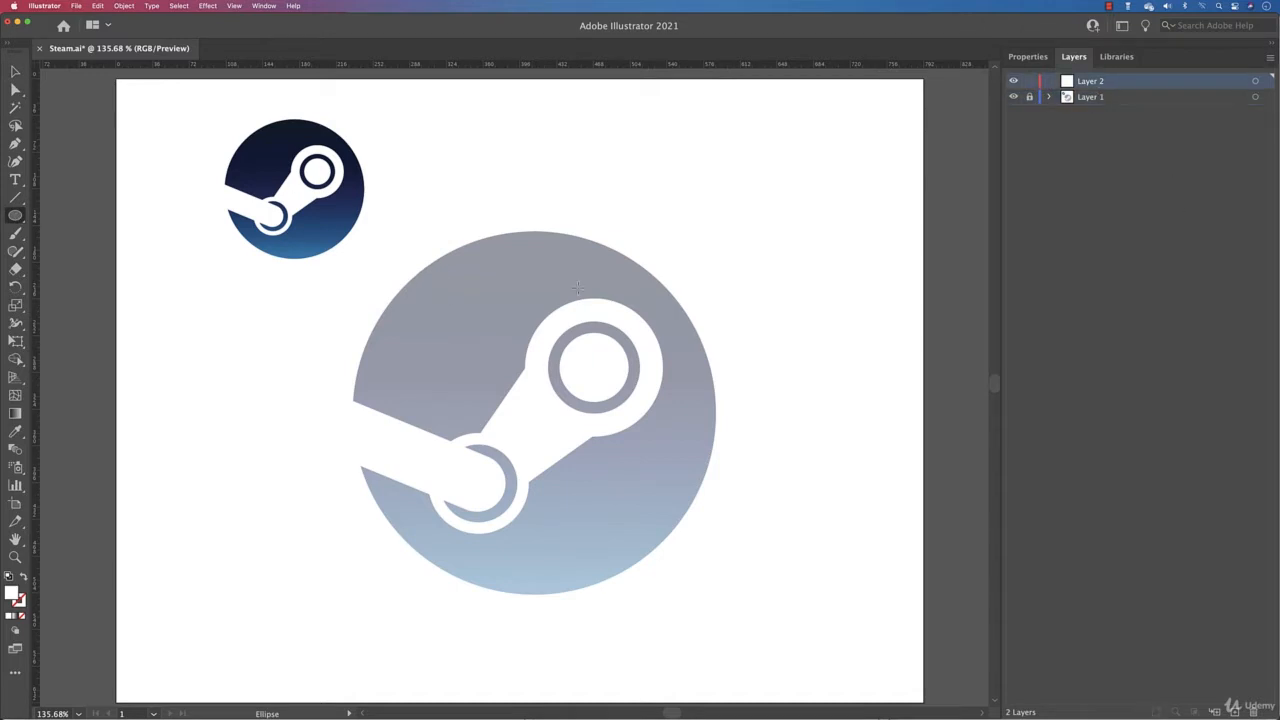
pyautogui.scroll(3, 613, 378)
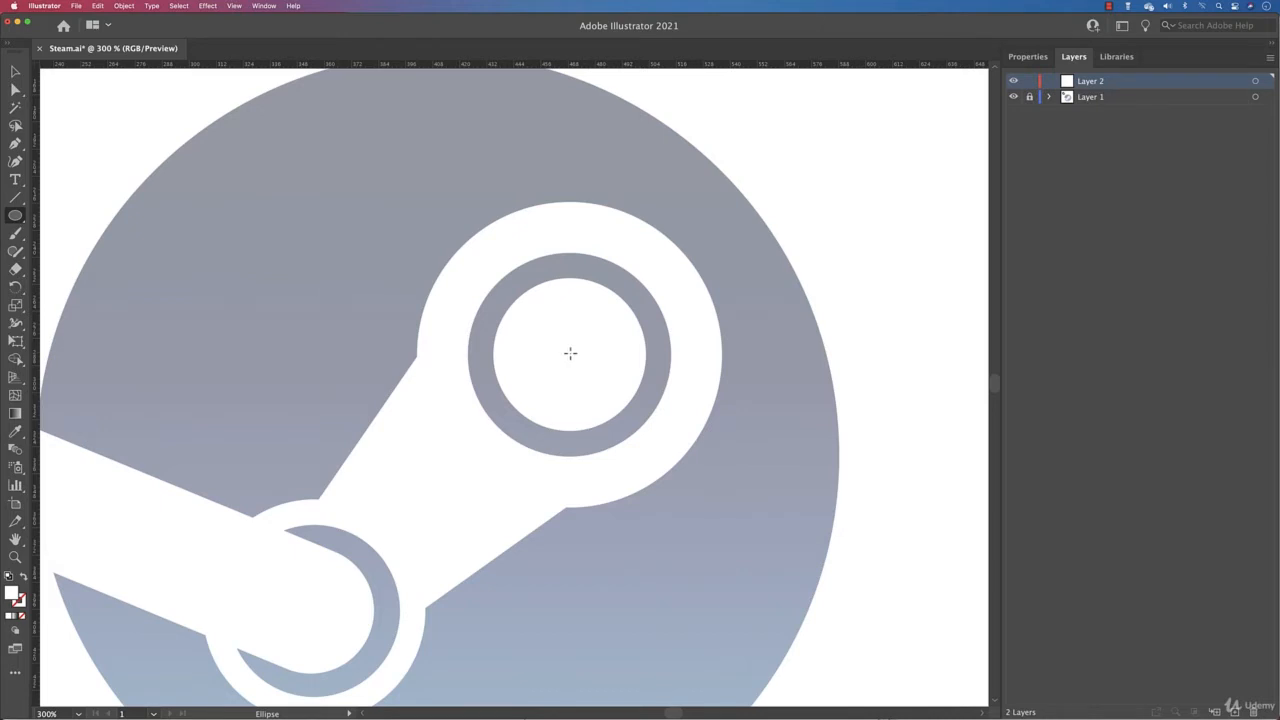
pyautogui.moveTo(570, 353); pyautogui.dragTo(720, 422)
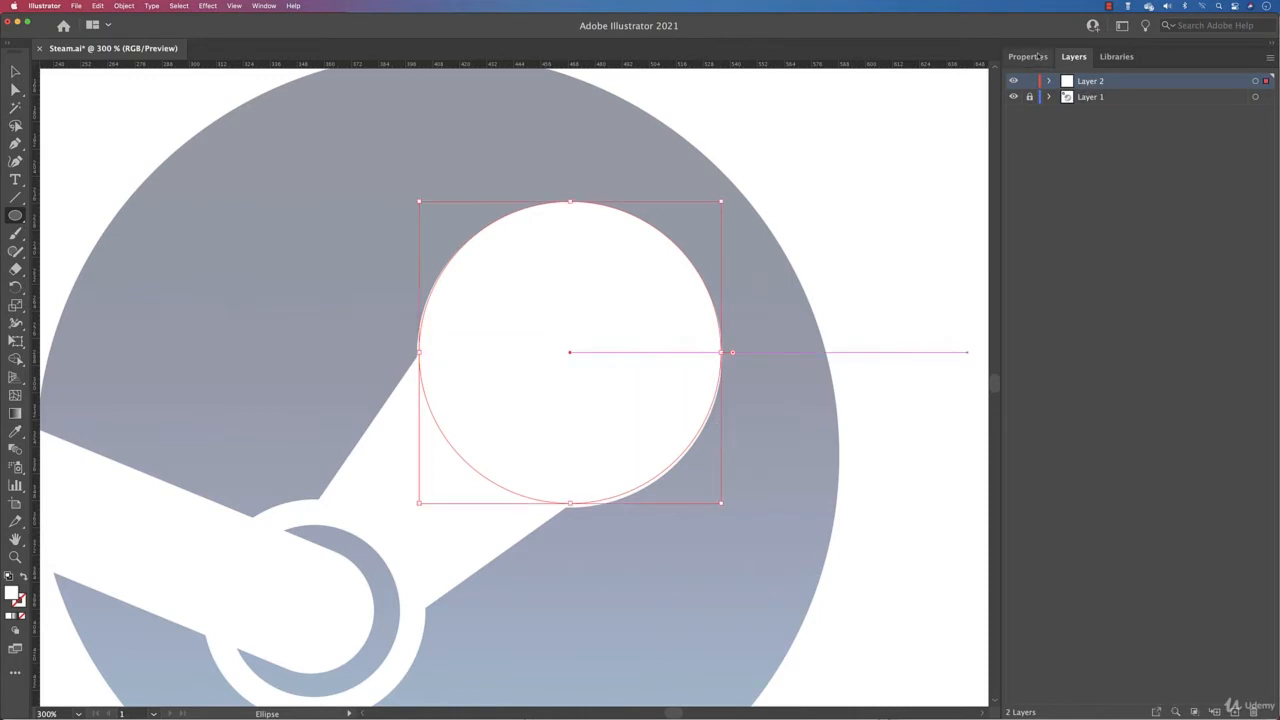
# Remove the circle's fill and give it a 0.25 pt black stroke
pyautogui.click(1028, 57)
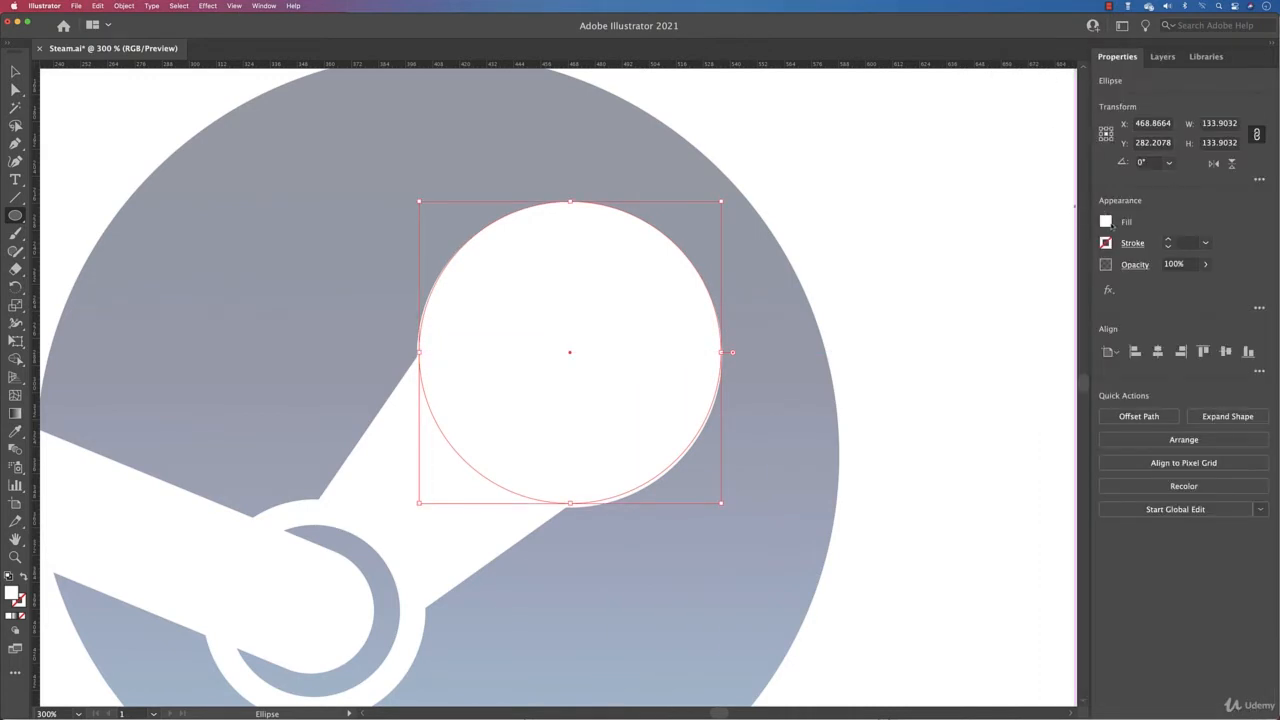
pyautogui.click(1108, 222)
pyautogui.click(942, 276)
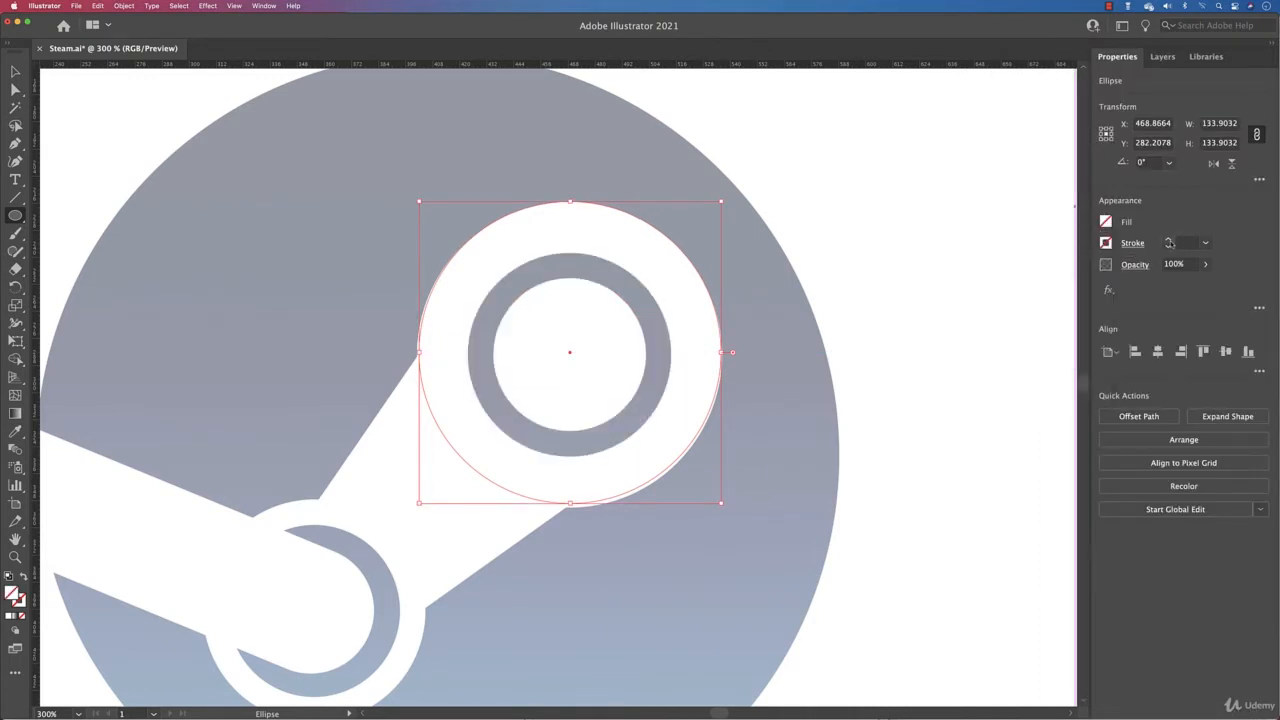
pyautogui.click(1168, 242)
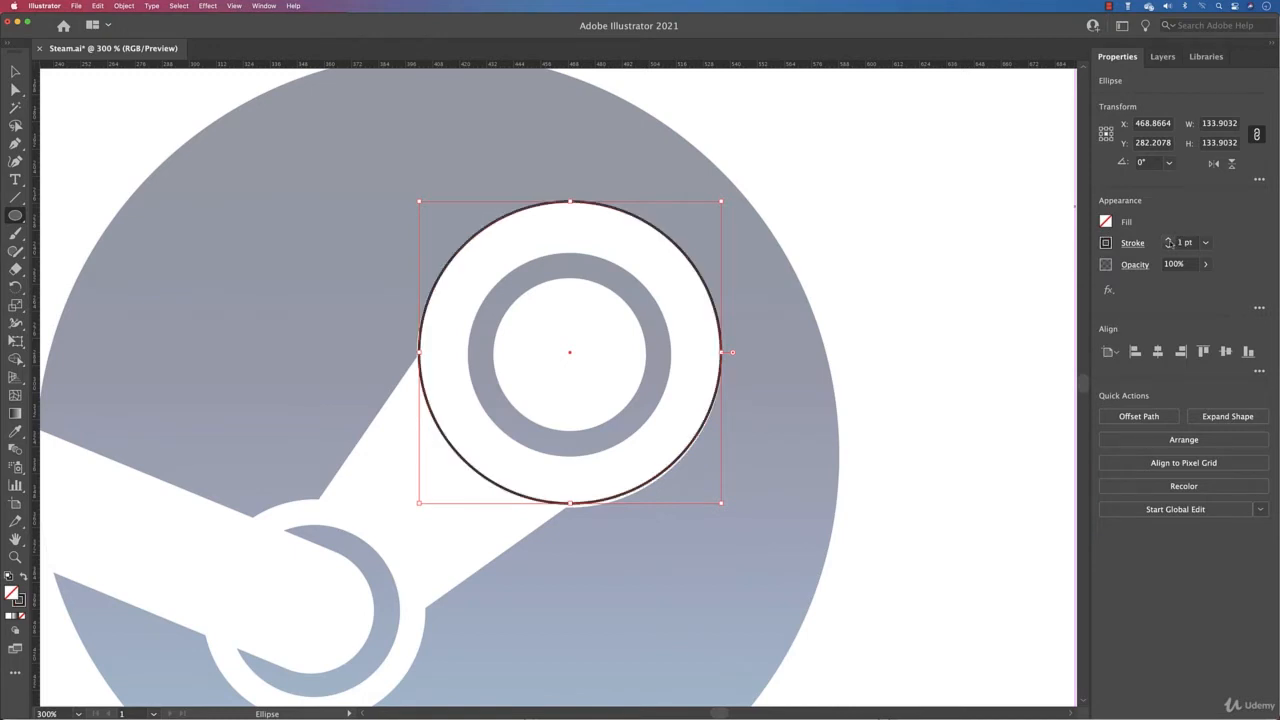
pyautogui.click(1183, 243)
pyautogui.moveTo(1182, 243); pyautogui.dragTo(1261, 242)
pyautogui.write('0.25')
pyautogui.press('Return')
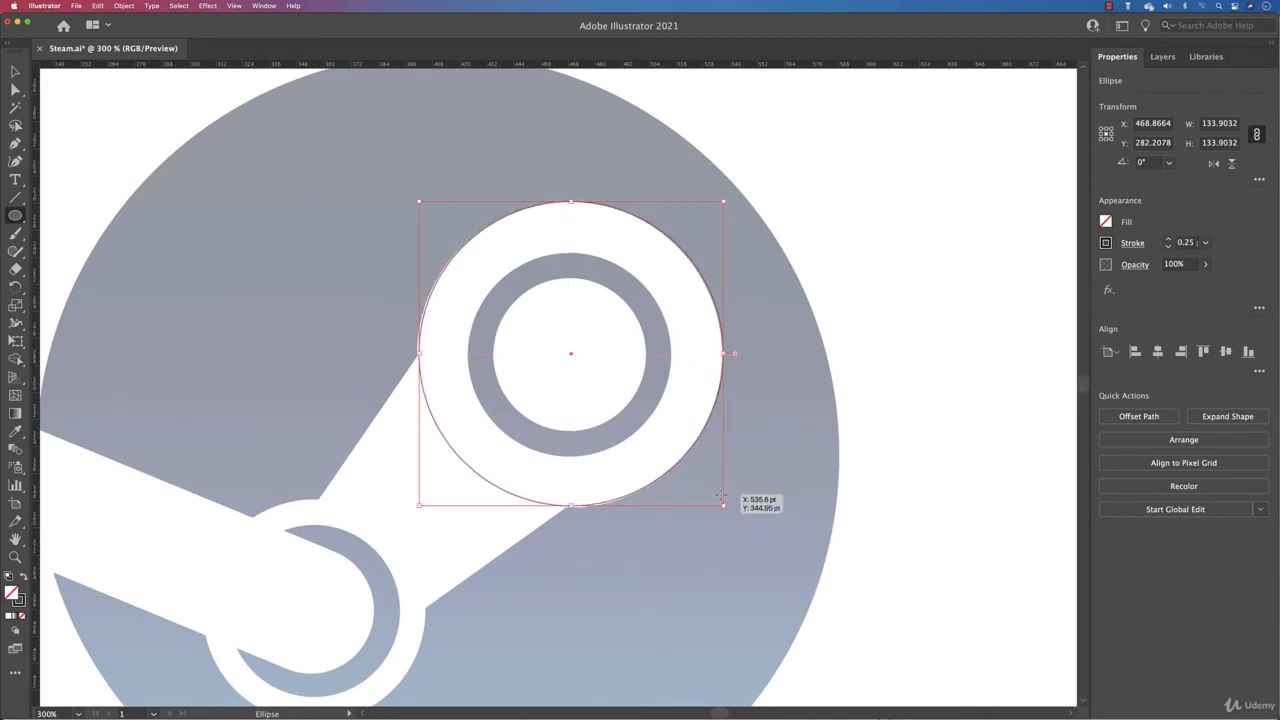
# Resize the circle to about 135 pt in diameter so it matches the outer edge of the upper joint
pyautogui.moveTo(420, 354); pyautogui.dragTo(422, 358)
pyautogui.scroll(2, 417, 354)
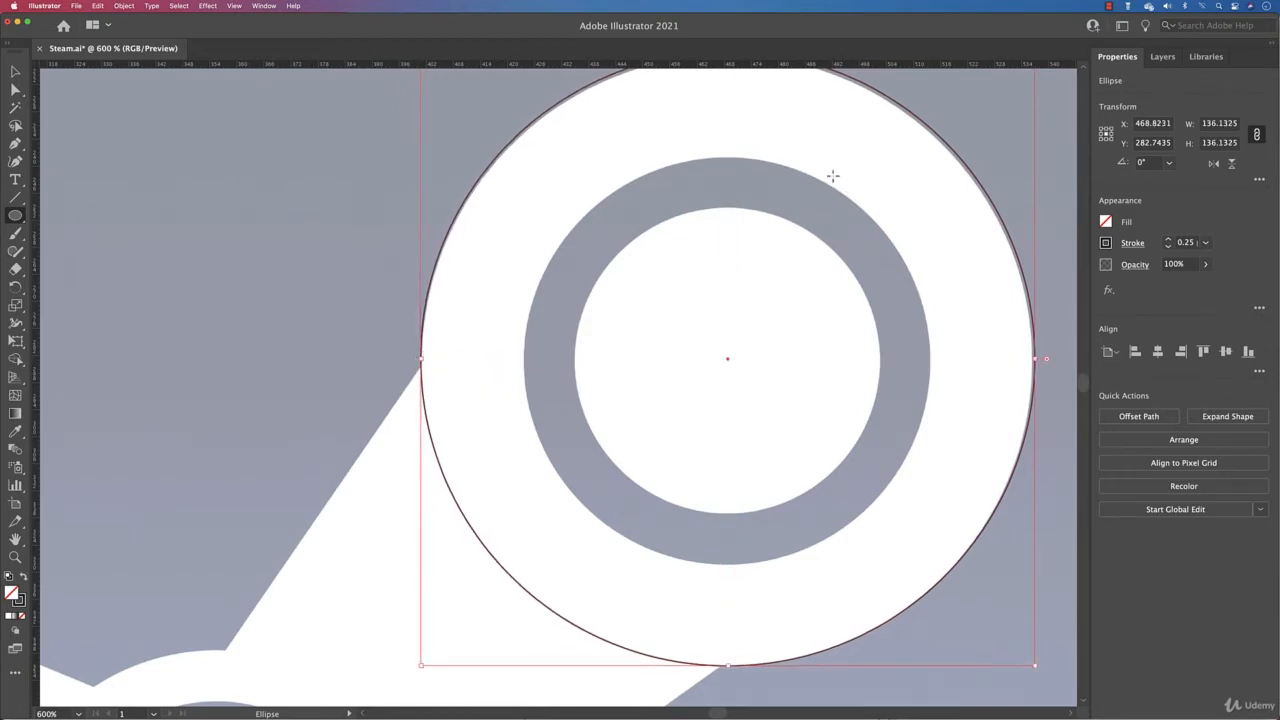
pyautogui.scroll(3, 780, 306)
pyautogui.moveTo(687, 188); pyautogui.dragTo(687, 193)
pyautogui.moveTo(725, 288); pyautogui.dragTo(626, 161)
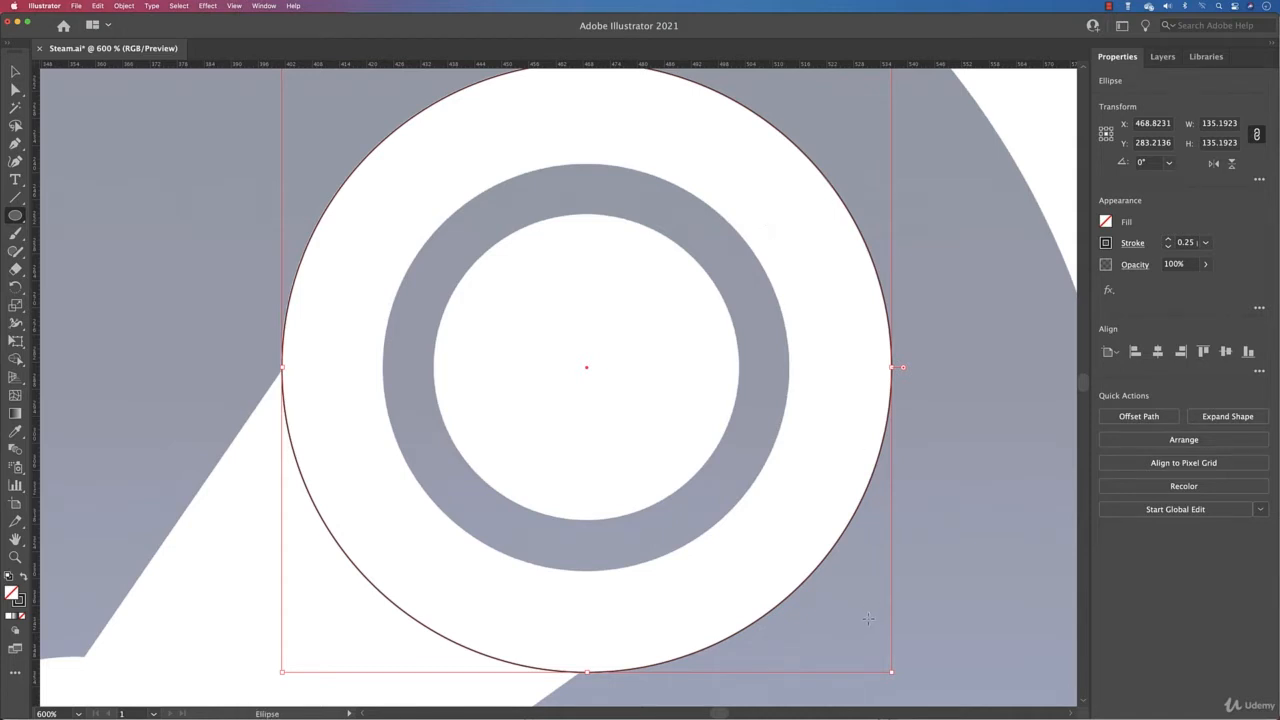
# Add two concentric scaled copies of the circle, about 90 pt and 68 pt wide, along the dark ring's outer and inner edges
pyautogui.moveTo(891, 671); pyautogui.dragTo(790, 571)
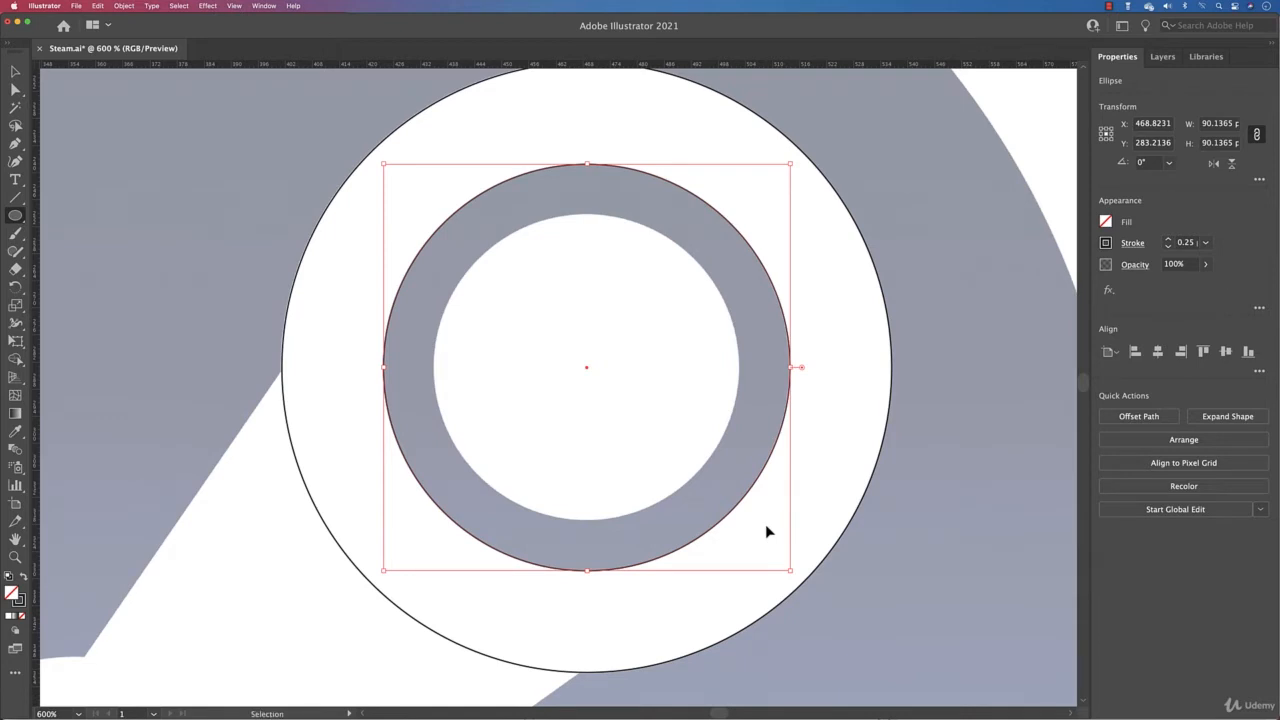
pyautogui.moveTo(791, 570); pyautogui.dragTo(743, 521)
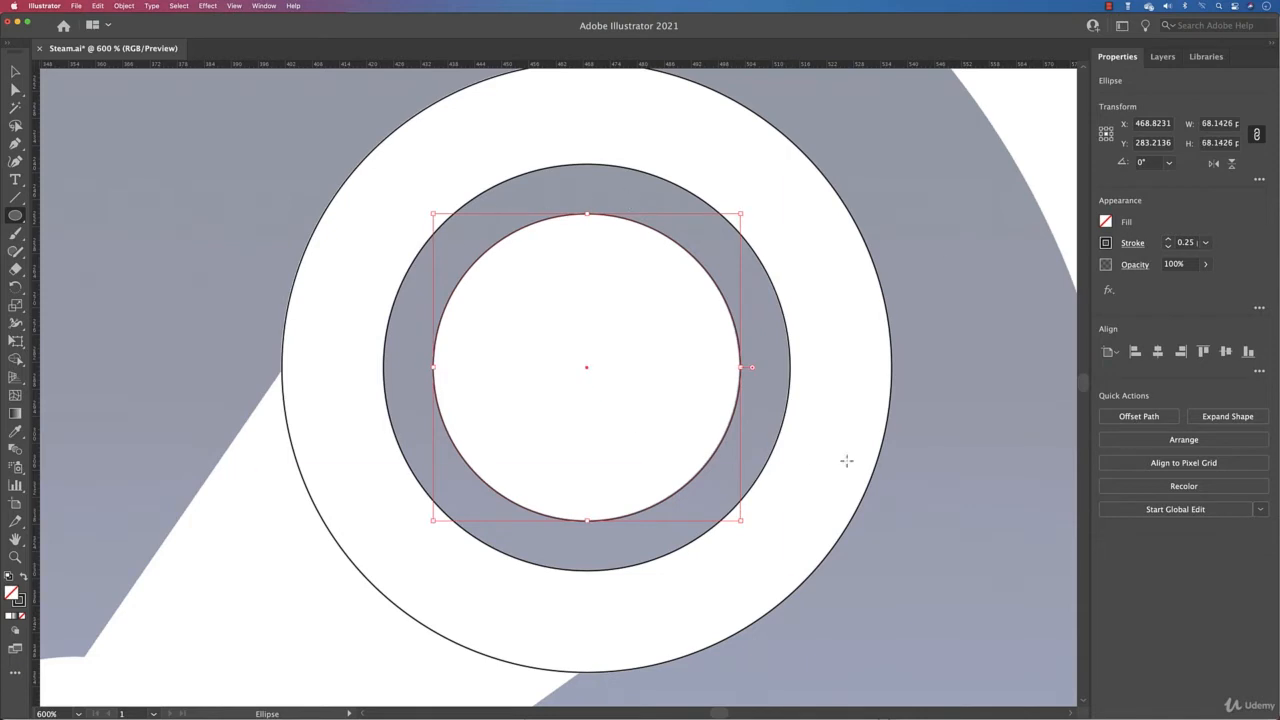
# Draw a rectangle about 66 by 67 pt over the arm, spanning from the large circle's left edge to its lowest point
pyautogui.press('super+1')
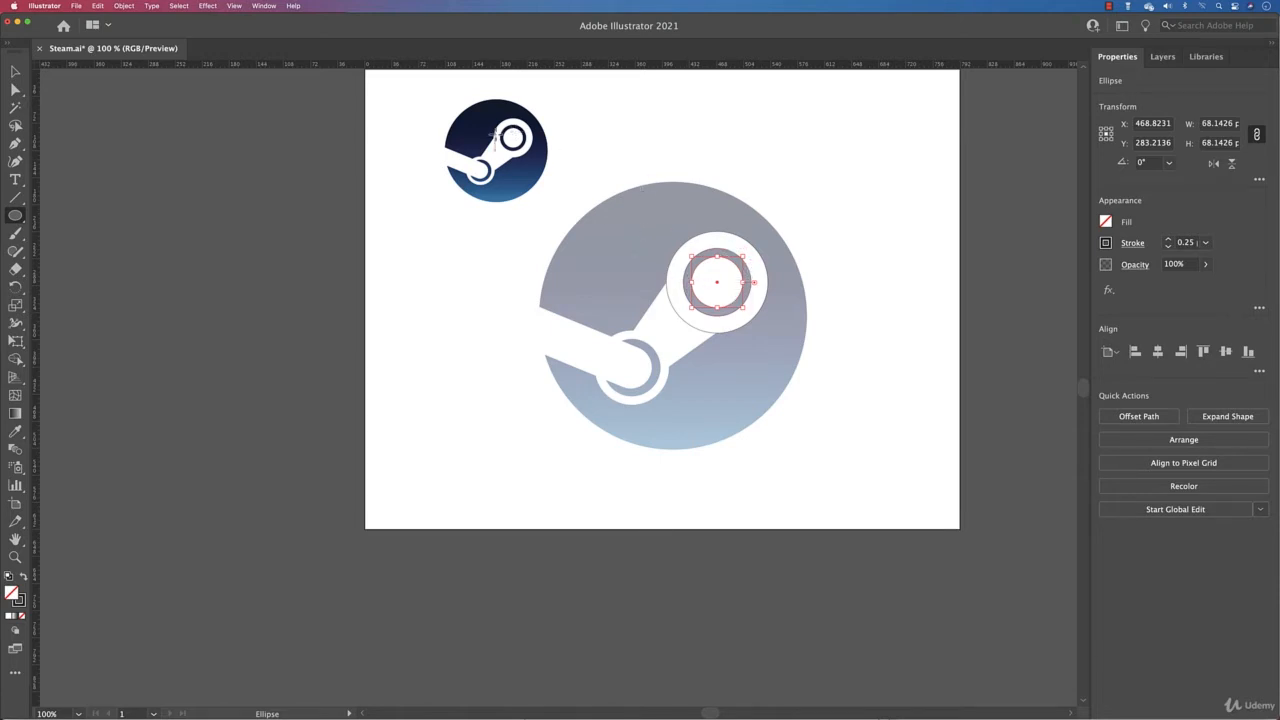
pyautogui.scroll(7, 496, 134)
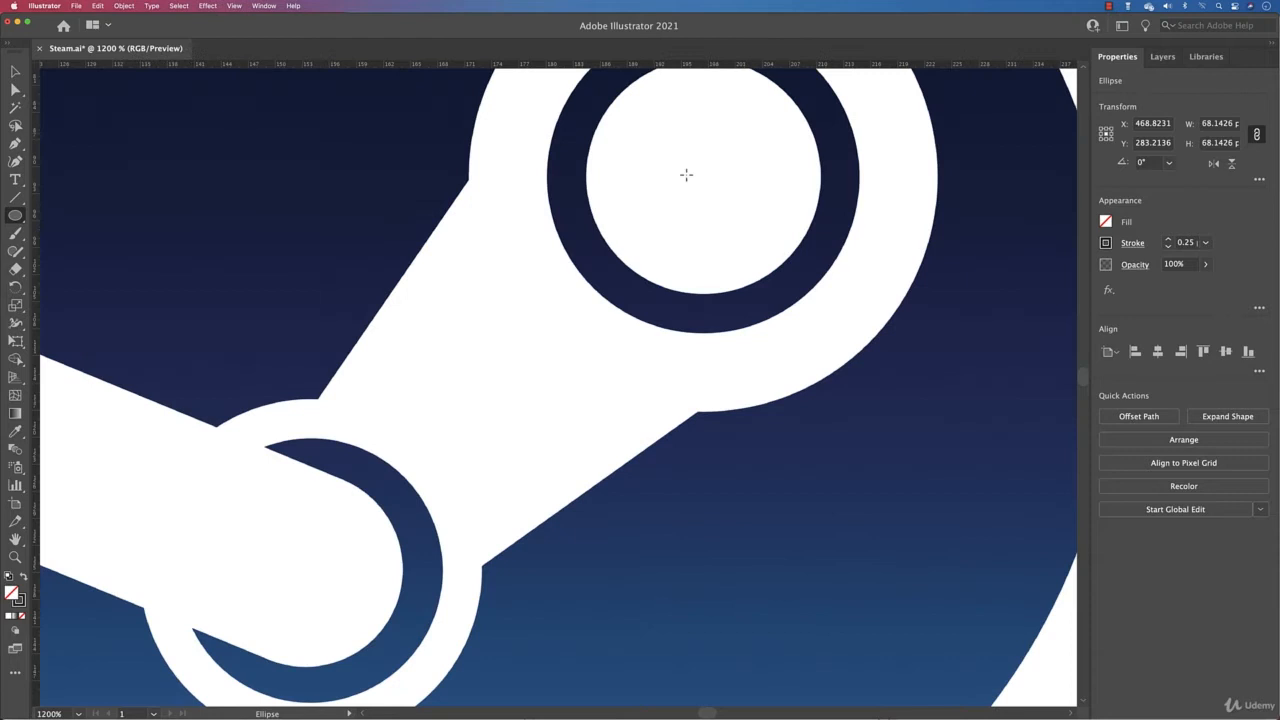
pyautogui.moveTo(686, 175); pyautogui.dragTo(604, 298)
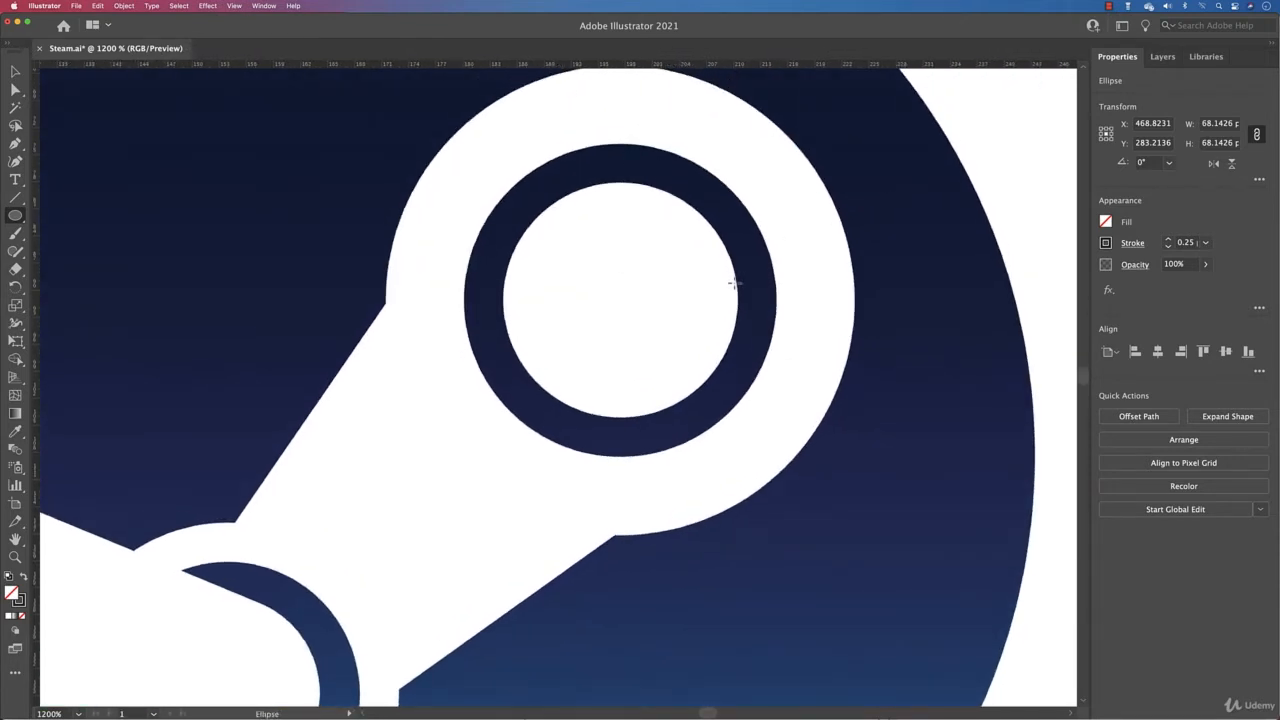
pyautogui.press('super+0')
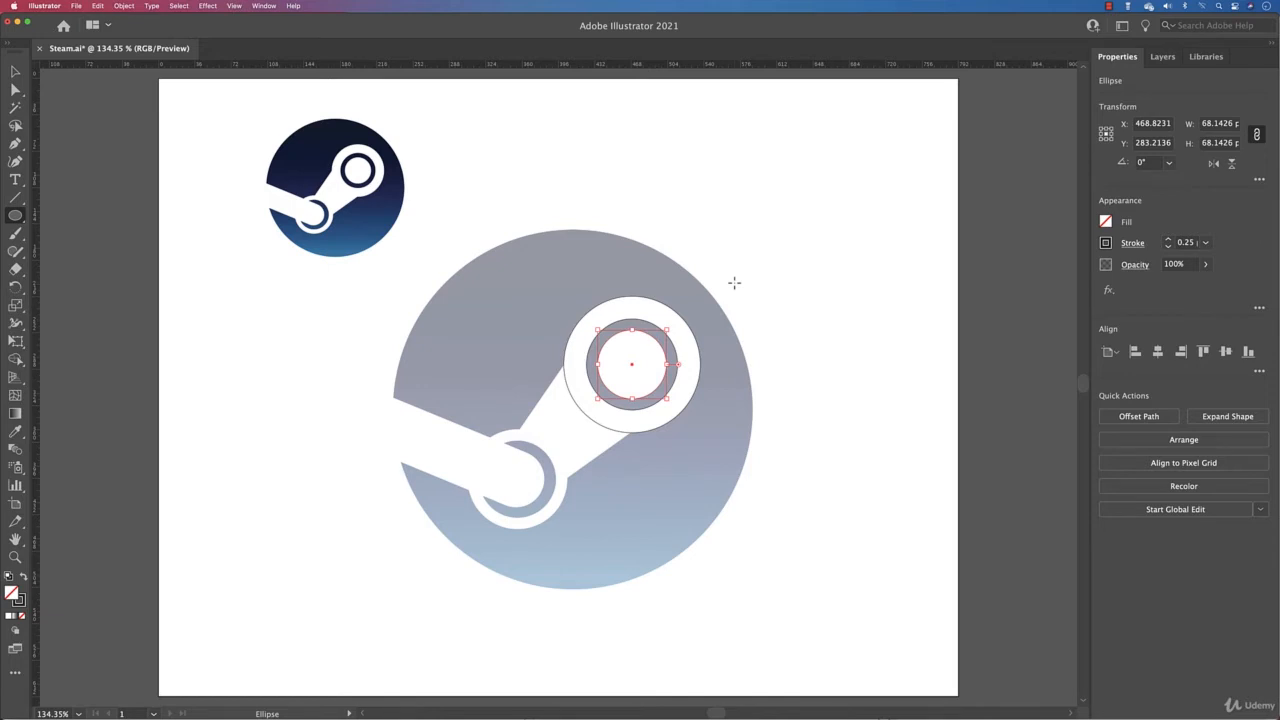
pyautogui.moveTo(558, 367); pyautogui.dragTo(563, 297)
pyautogui.scroll(3, 569, 334)
pyautogui.press('m')
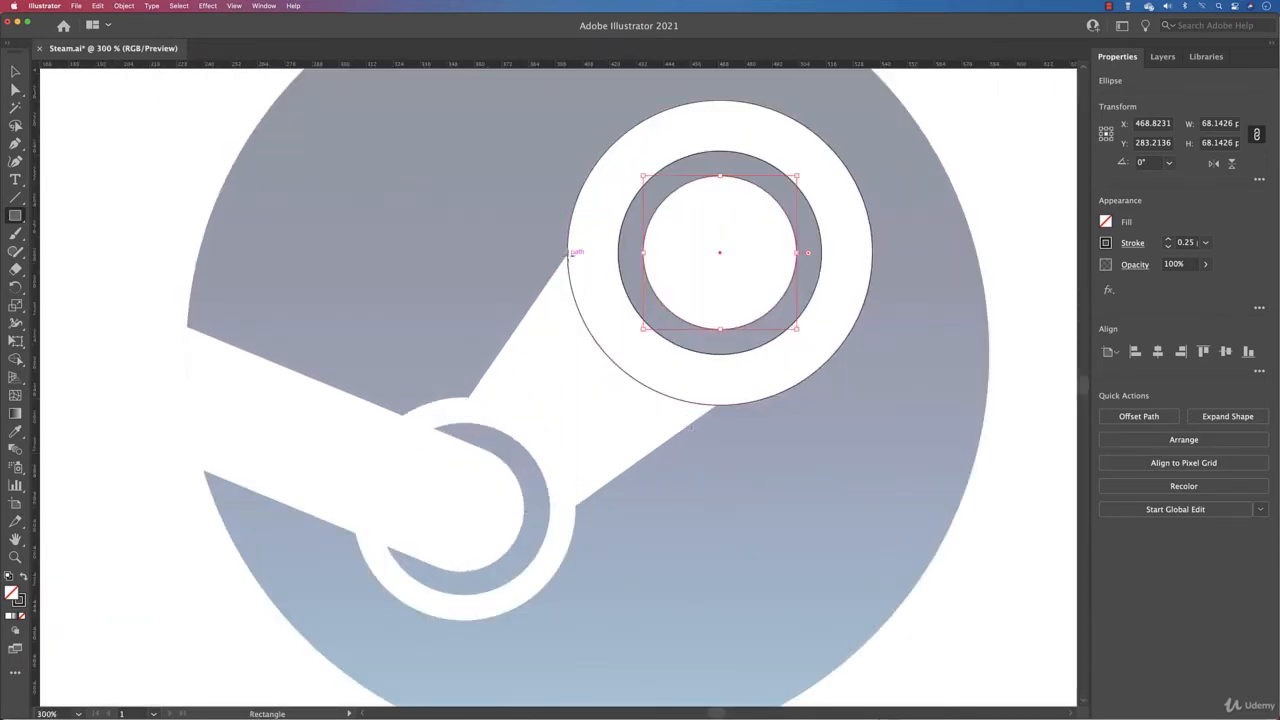
pyautogui.moveTo(569, 257); pyautogui.dragTo(714, 407)
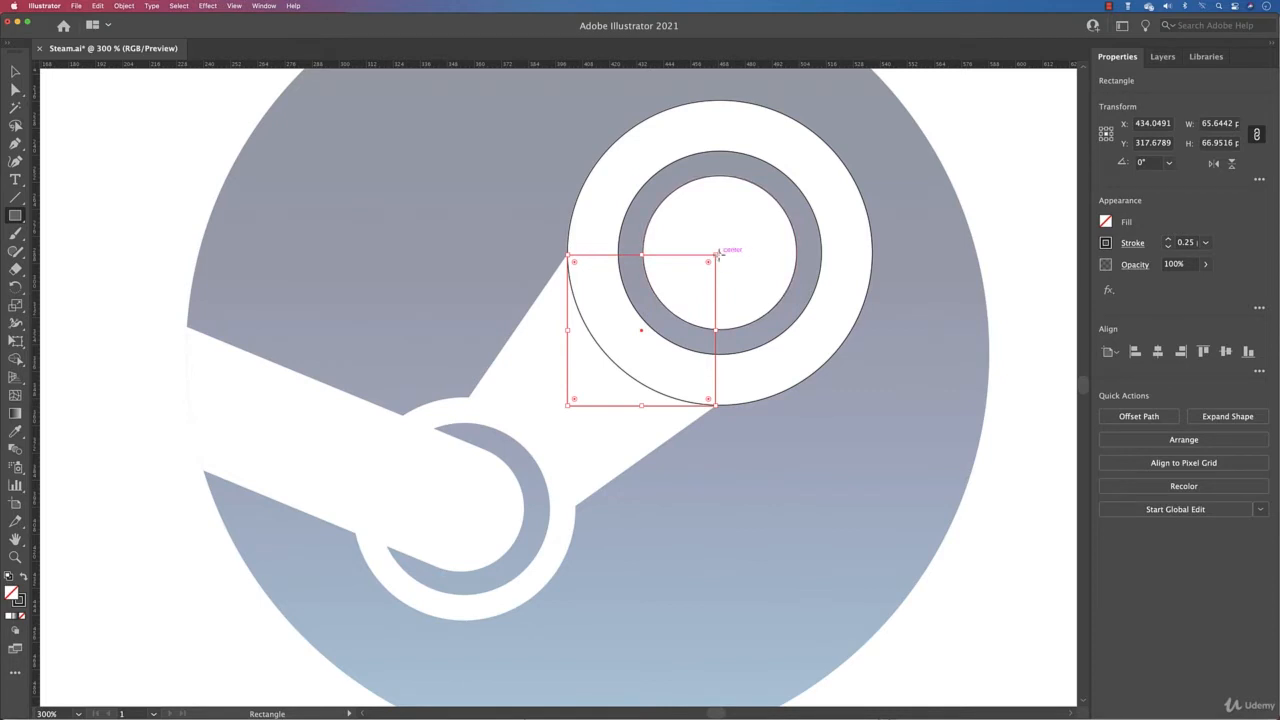
# Rotate the rectangle about 49° and stretch it along the arm between the upper and lower joints
pyautogui.moveTo(723, 251); pyautogui.dragTo(633, 244)
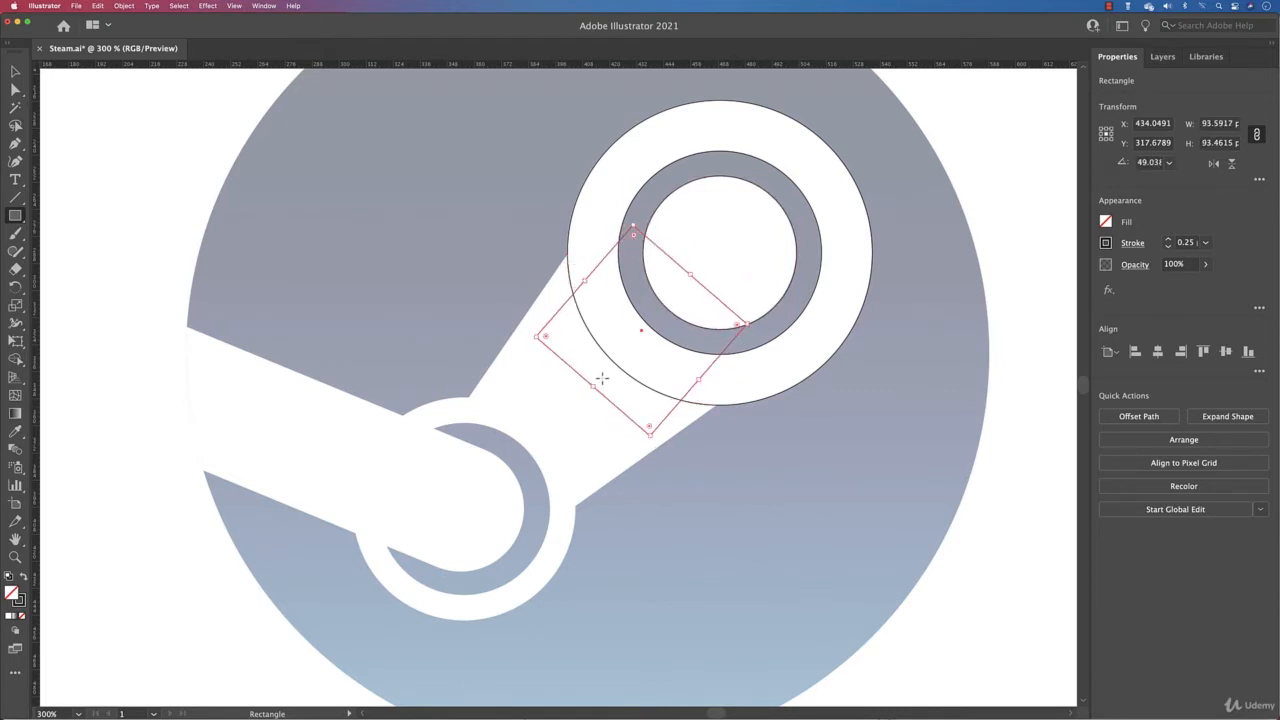
pyautogui.moveTo(593, 388); pyautogui.dragTo(502, 485)
pyautogui.moveTo(691, 271); pyautogui.dragTo(700, 266)
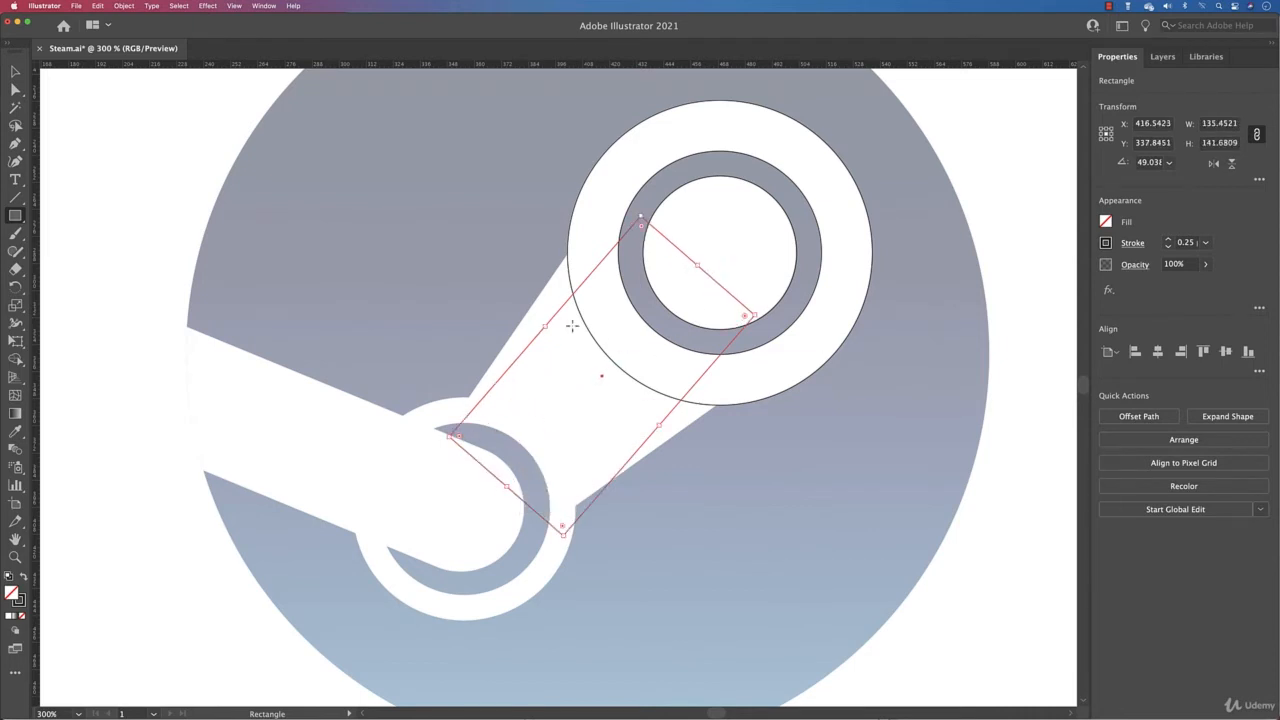
pyautogui.moveTo(544, 326); pyautogui.dragTo(540, 314)
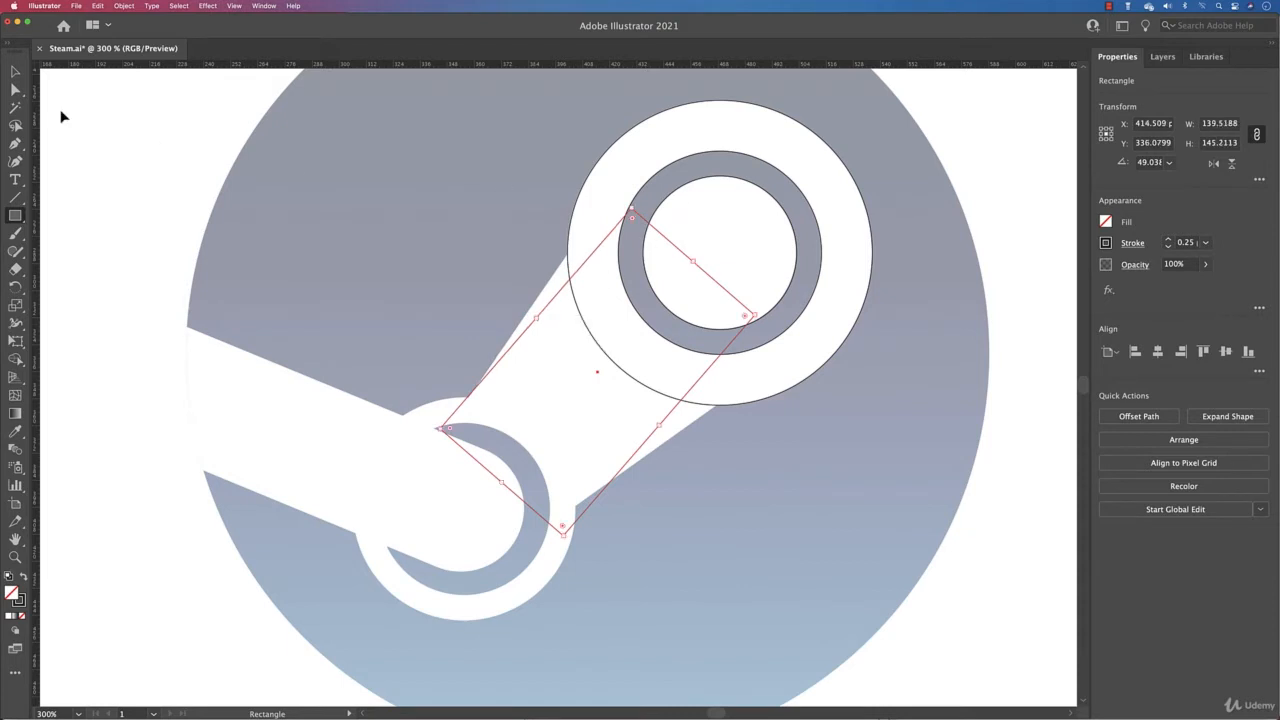
# Move the two anchor points on the rectangle's upper-left side so that side follows the arm's upper edge
pyautogui.click(16, 89)
pyautogui.moveTo(631, 215)
pyautogui.mouseDown()
pyautogui.moveTo(586, 203)
pyautogui.moveTo(607, 212)
pyautogui.mouseUp()
pyautogui.moveTo(439, 429); pyautogui.dragTo(458, 409)
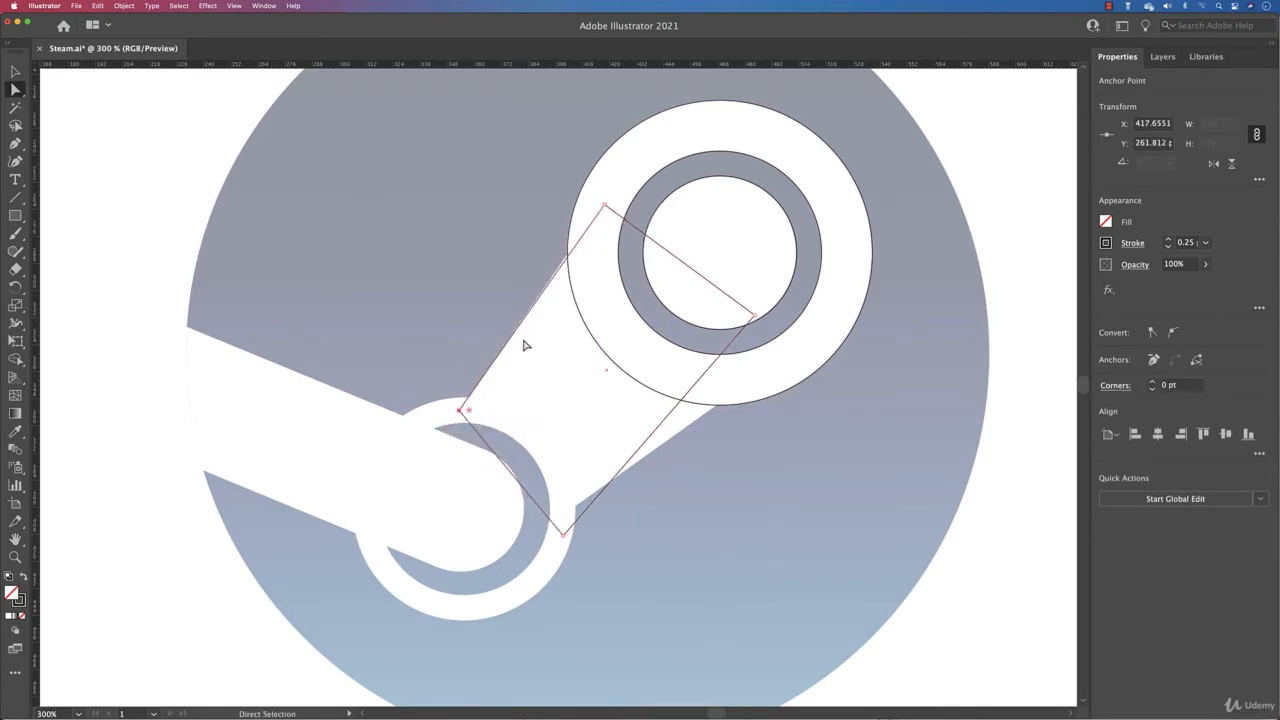
pyautogui.moveTo(607, 208); pyautogui.dragTo(614, 213)
# Move the rectangle's right and bottom anchor points so its lower side follows the arm's lower edge
pyautogui.scroll(2, 601, 201)
pyautogui.scroll(1, 602, 201)
pyautogui.press('space')
pyautogui.moveTo(740, 557); pyautogui.dragTo(643, 169)
pyautogui.press('space')
pyautogui.moveTo(708, 221); pyautogui.dragTo(606, 323)
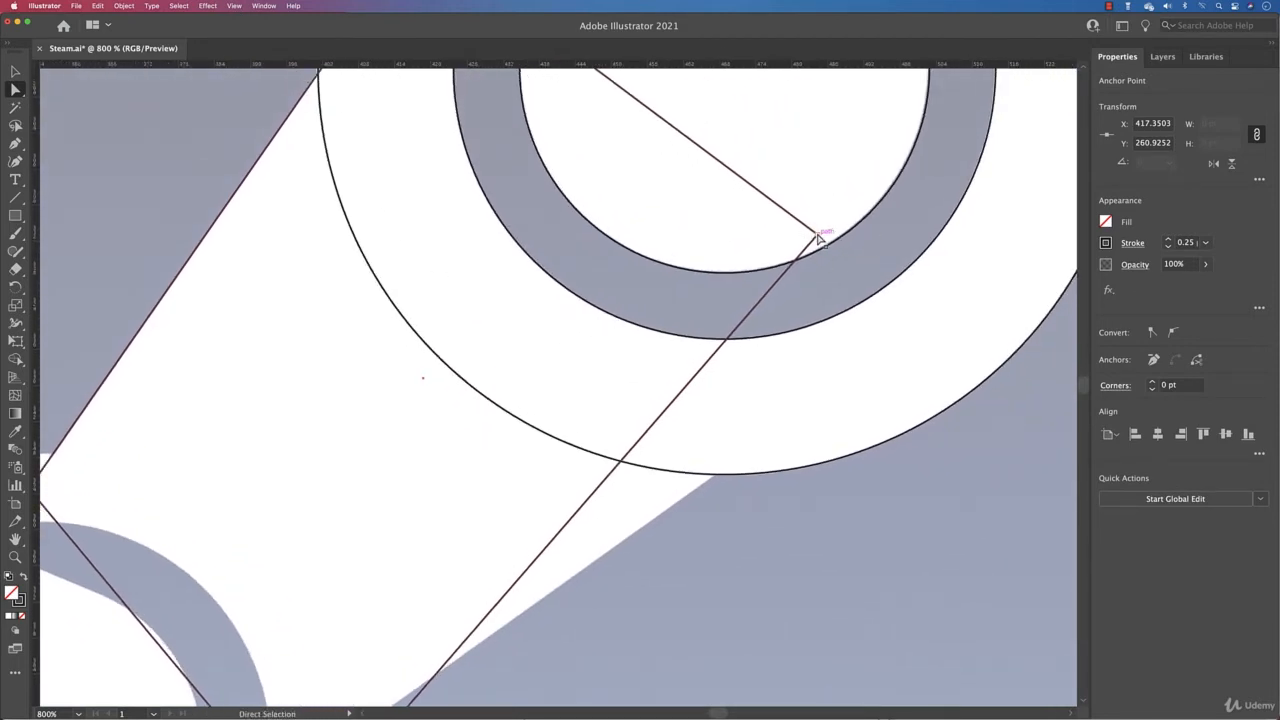
pyautogui.moveTo(815, 238); pyautogui.dragTo(893, 322)
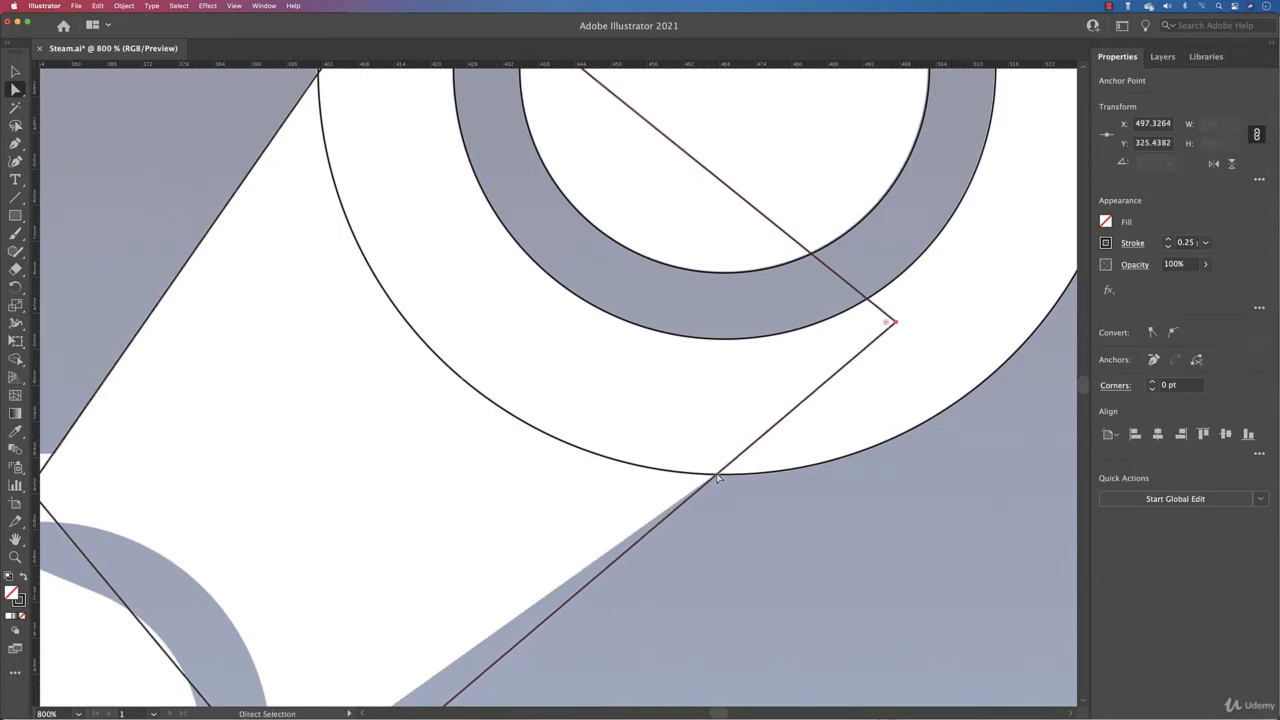
pyautogui.moveTo(629, 506); pyautogui.dragTo(720, 217)
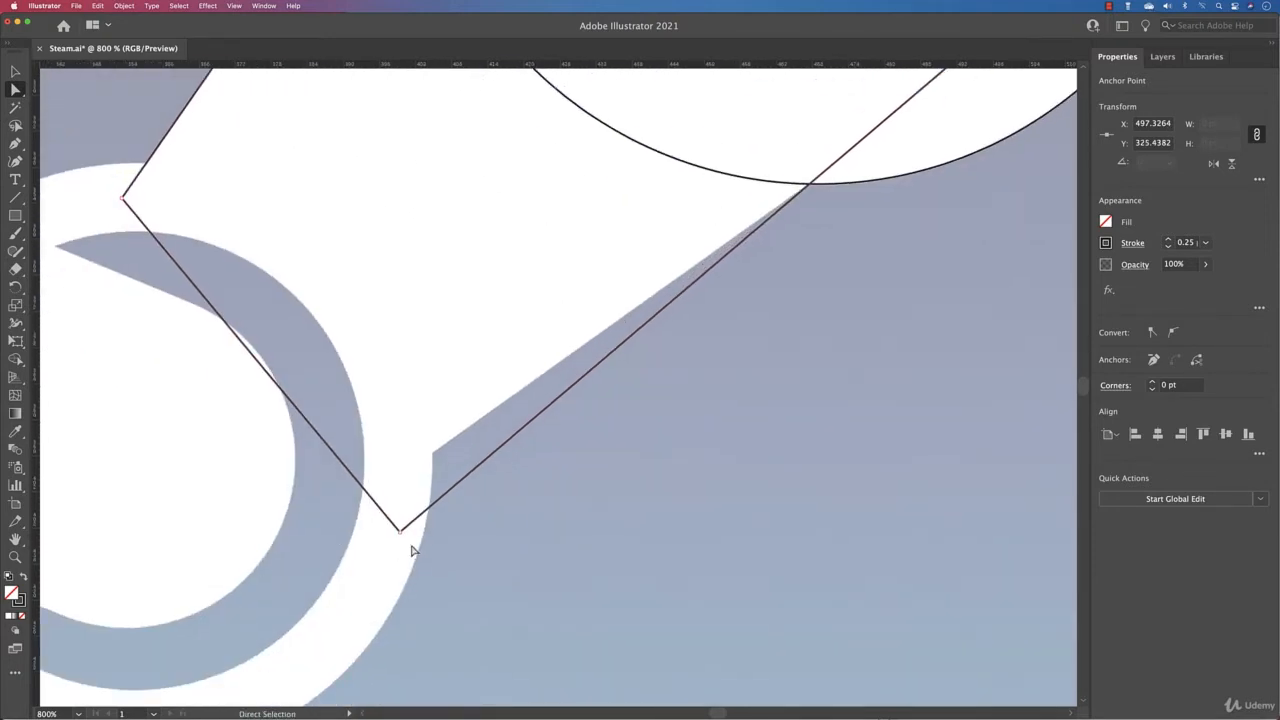
pyautogui.moveTo(400, 531); pyautogui.dragTo(380, 493)
pyautogui.scroll(-3, 546, 457)
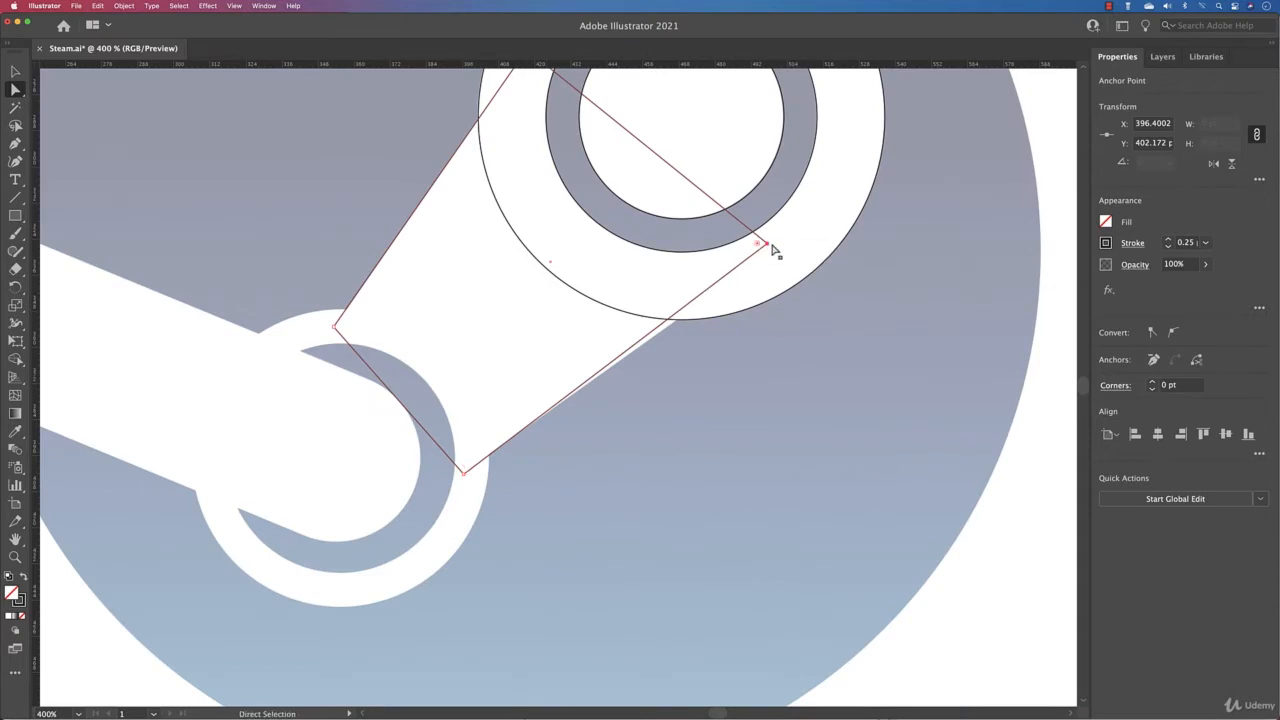
pyautogui.moveTo(771, 246); pyautogui.dragTo(778, 256)
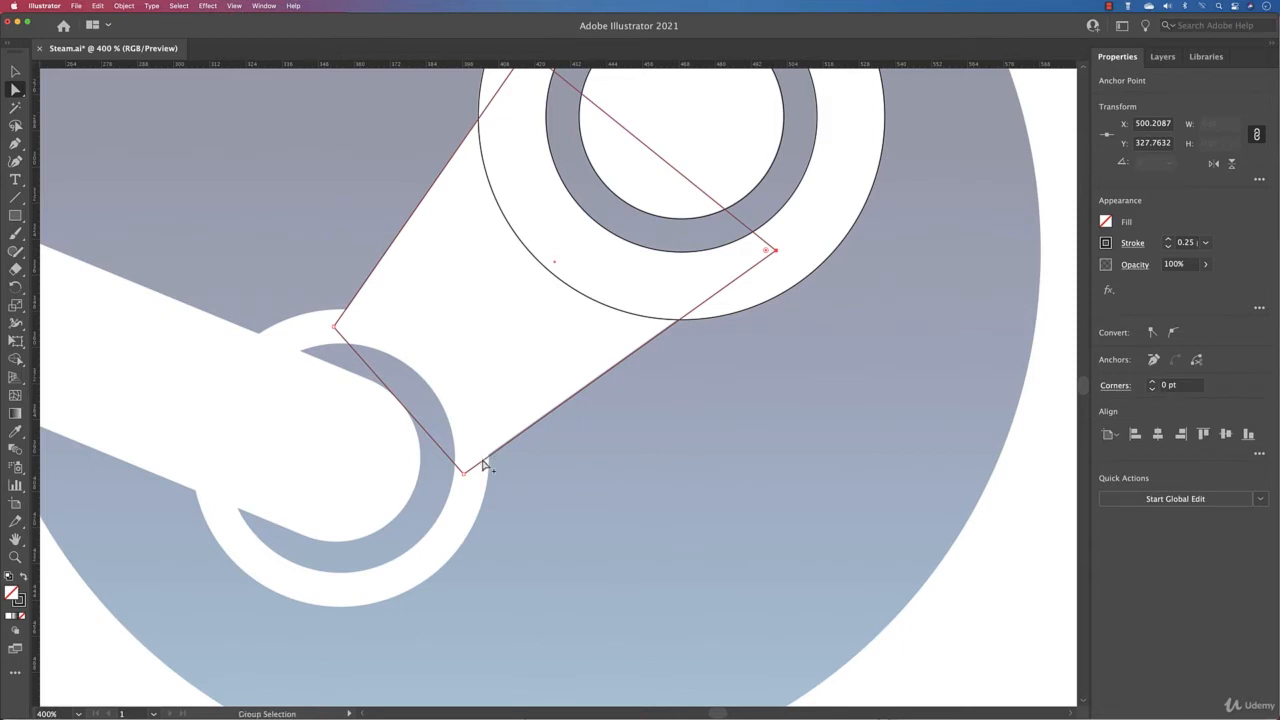
# Nudge the rectangle's bottom anchor point slightly upward to line up exactly with the arm's lower edge
pyautogui.scroll(5, 482, 465)
pyautogui.click(389, 545)
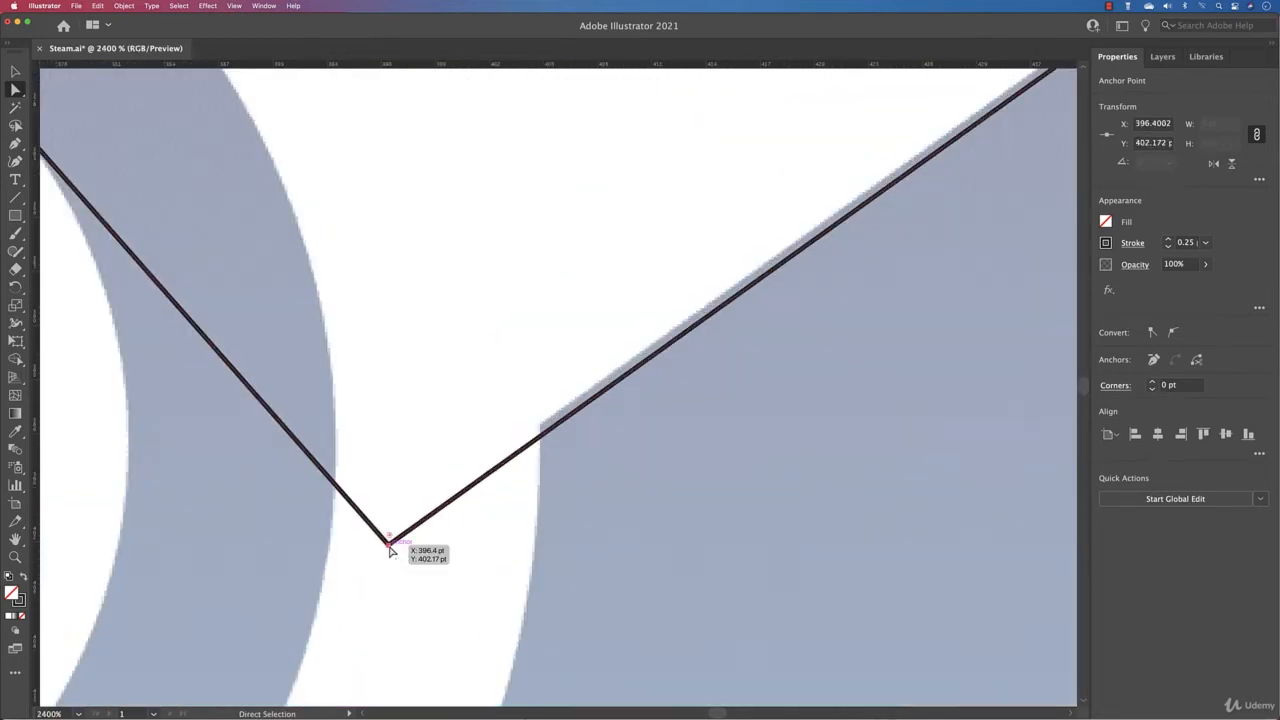
pyautogui.moveTo(389, 545); pyautogui.dragTo(389, 534)
# Draw a circle over the lower joint and resize it to about 99 pt in diameter to match the joint's outer edge
pyautogui.scroll(-2, 535, 362)
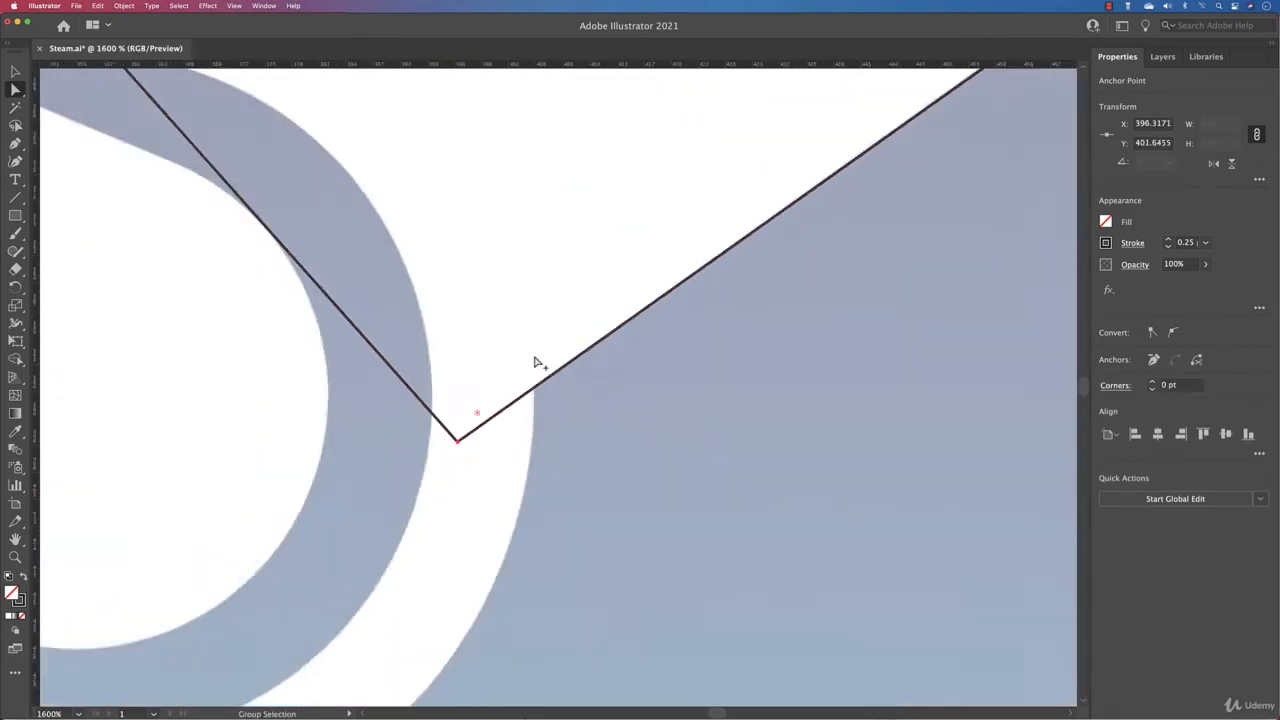
pyautogui.scroll(-3, 536, 362)
pyautogui.moveTo(576, 172); pyautogui.dragTo(566, 362)
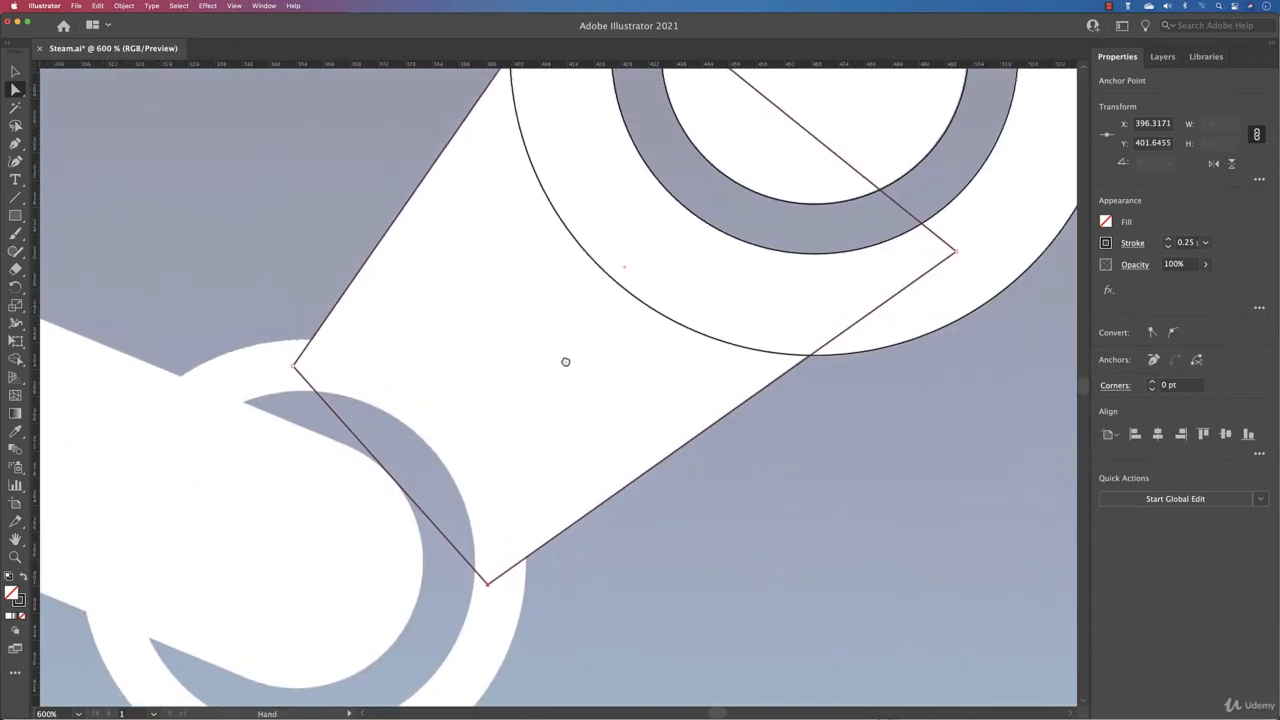
pyautogui.moveTo(434, 428); pyautogui.dragTo(600, 283)
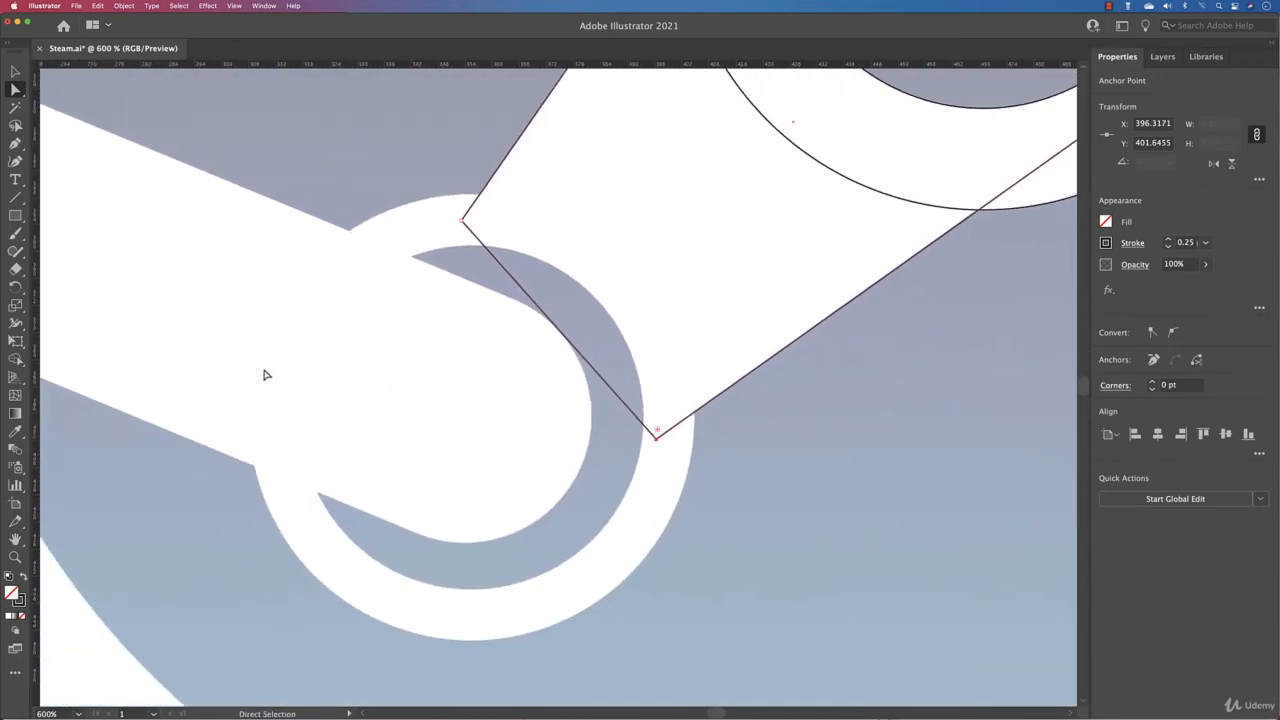
pyautogui.moveTo(15, 215); pyautogui.dragTo(84, 253)
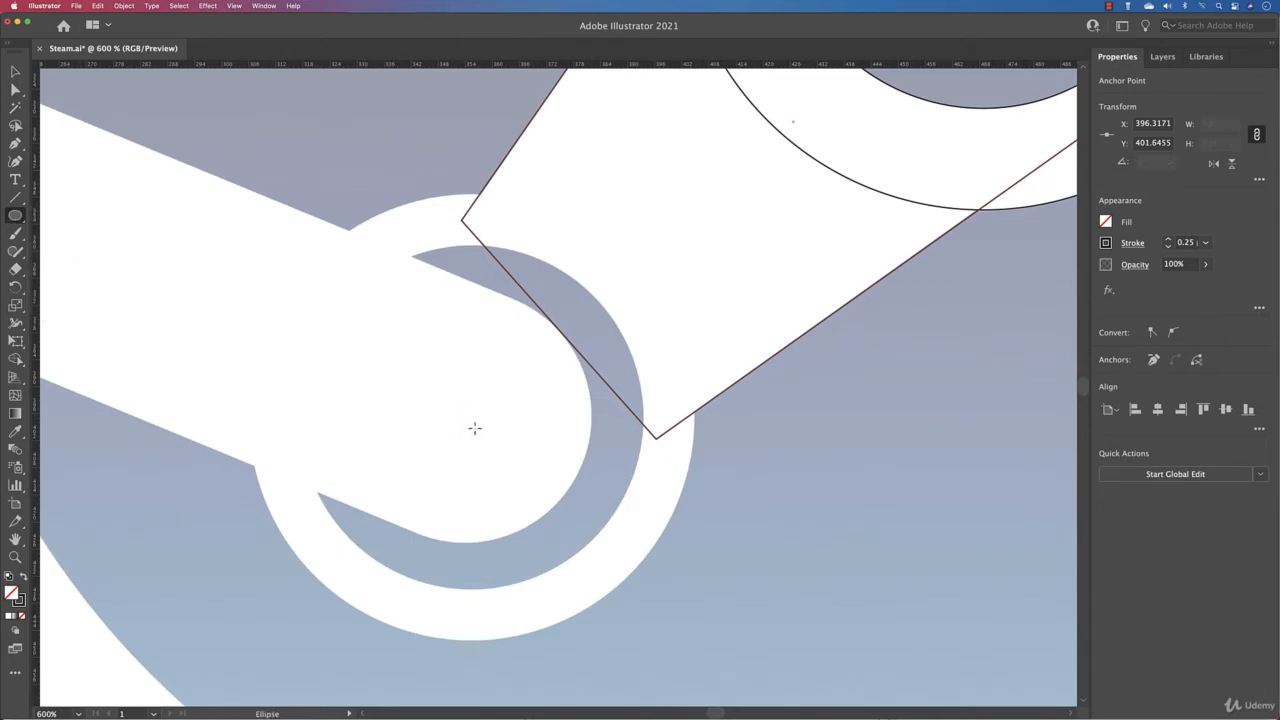
pyautogui.moveTo(474, 428)
pyautogui.mouseDown()
pyautogui.moveTo(615, 512)
pyautogui.moveTo(710, 545)
pyautogui.moveTo(682, 543)
pyautogui.moveTo(697, 545)
pyautogui.mouseUp()
pyautogui.moveTo(474, 424); pyautogui.dragTo(473, 423)
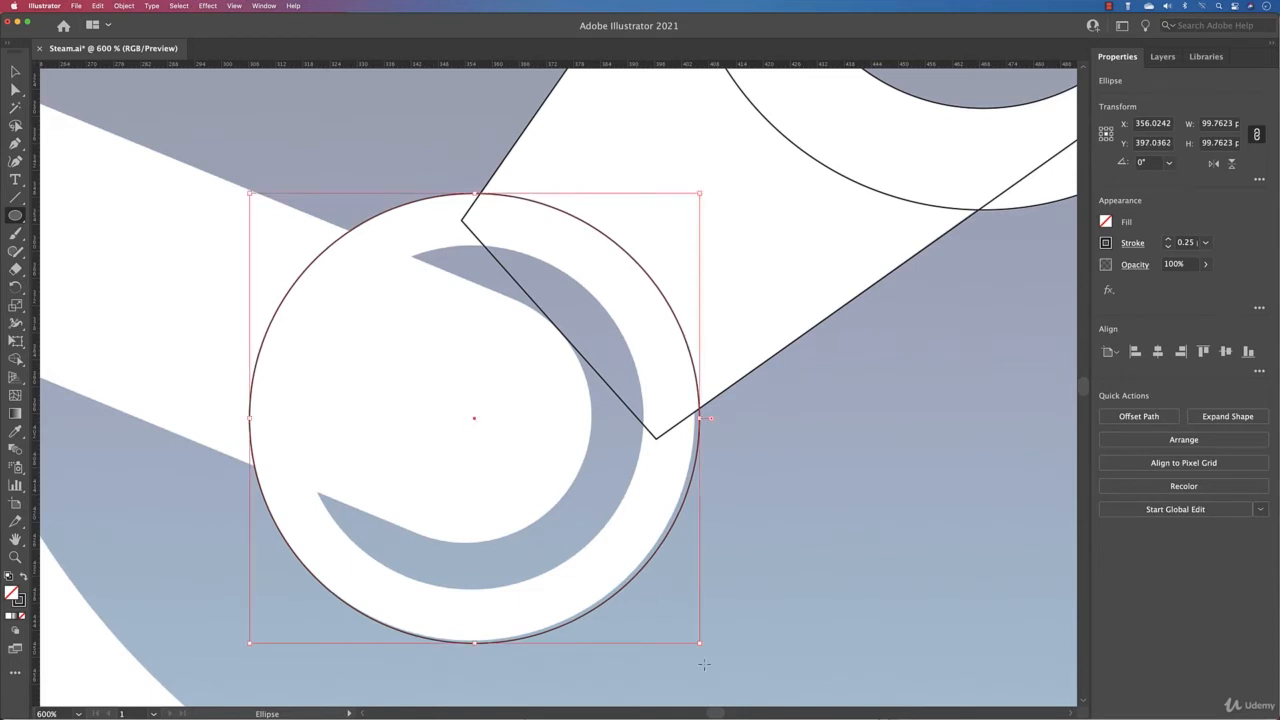
pyautogui.moveTo(699, 642); pyautogui.dragTo(694, 640)
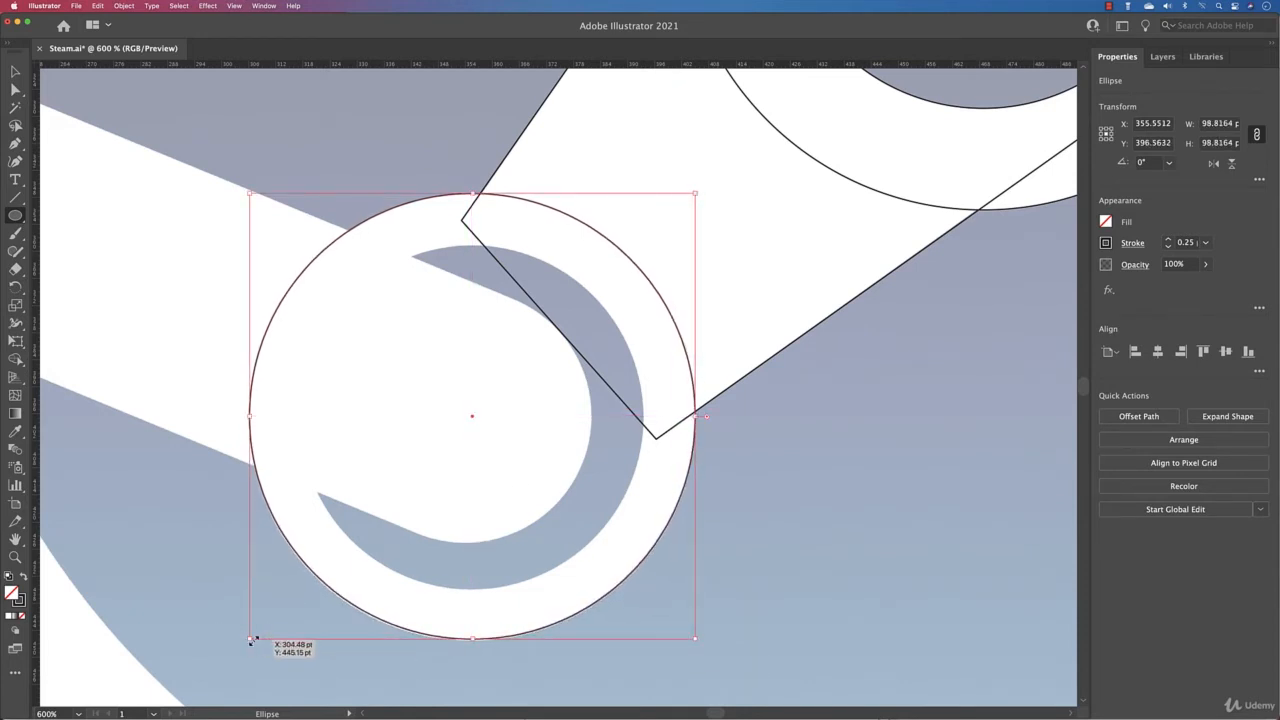
pyautogui.moveTo(248, 640); pyautogui.dragTo(246, 641)
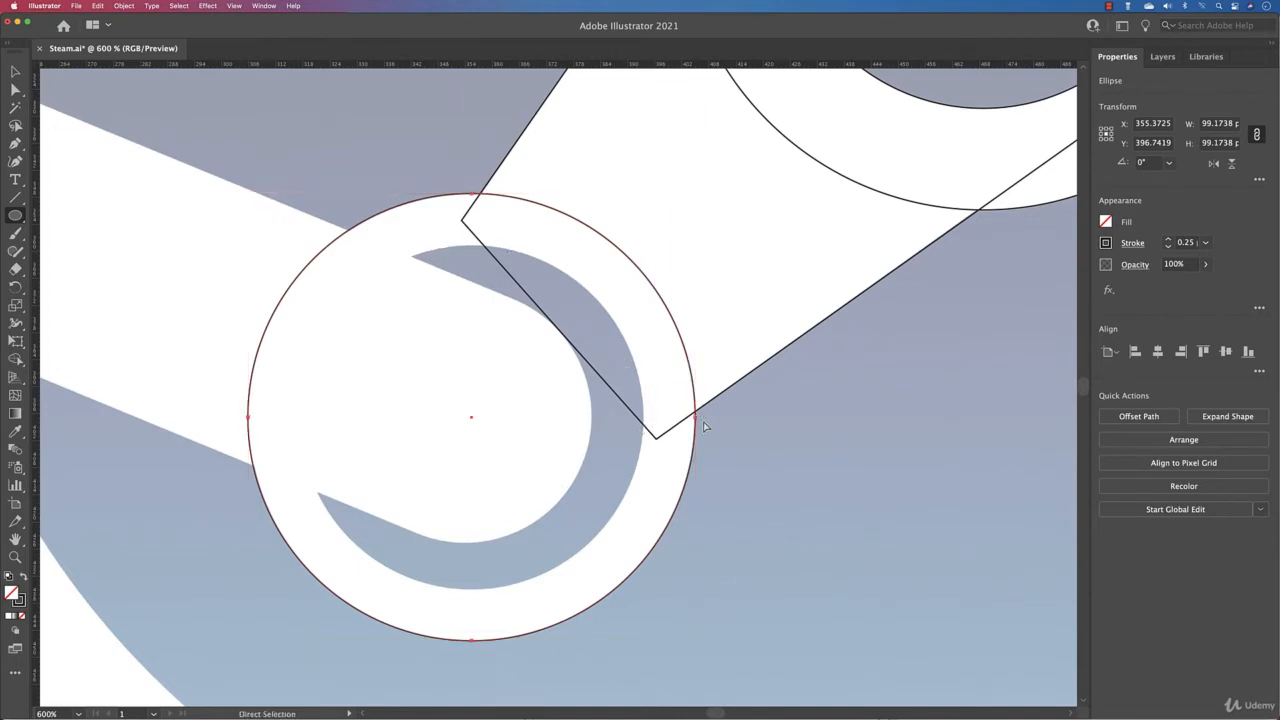
# Add a concentric circle about 76 pt in diameter inside the lower joint, matching the ring's inner edge
pyautogui.moveTo(695, 193); pyautogui.dragTo(672, 222)
pyautogui.moveTo(654, 242); pyautogui.dragTo(650, 248)
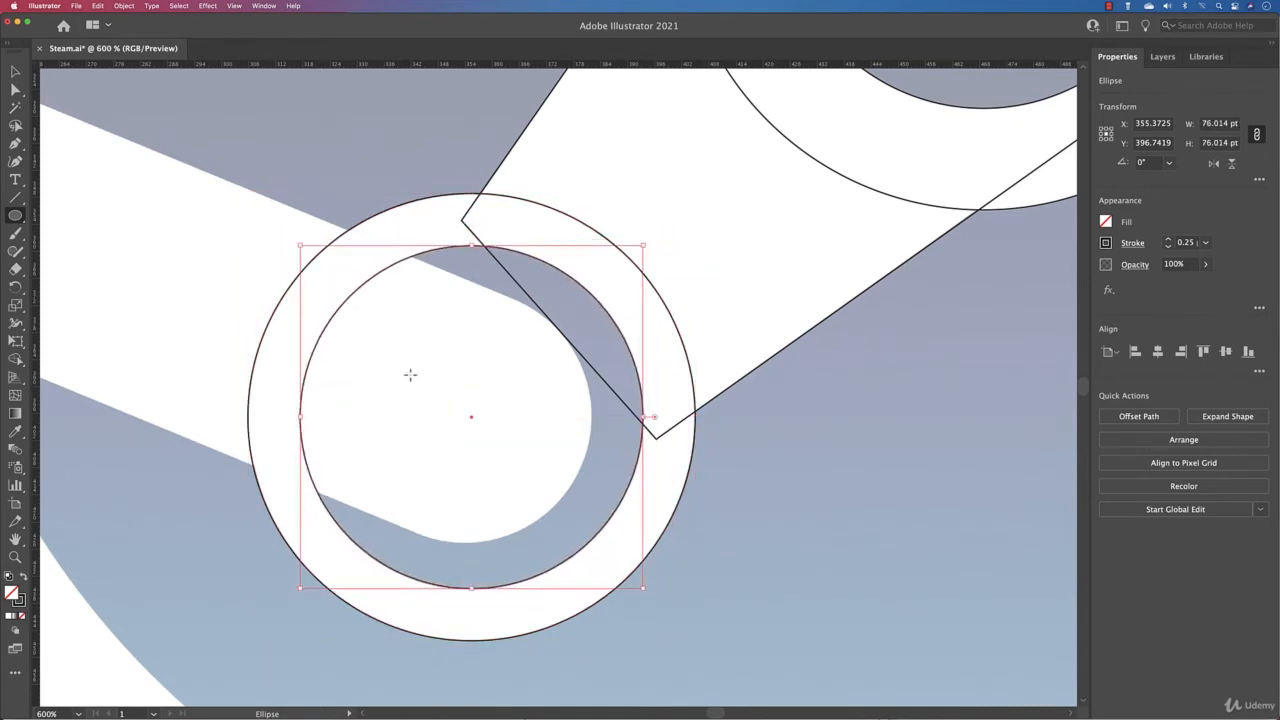
pyautogui.press('super+0')
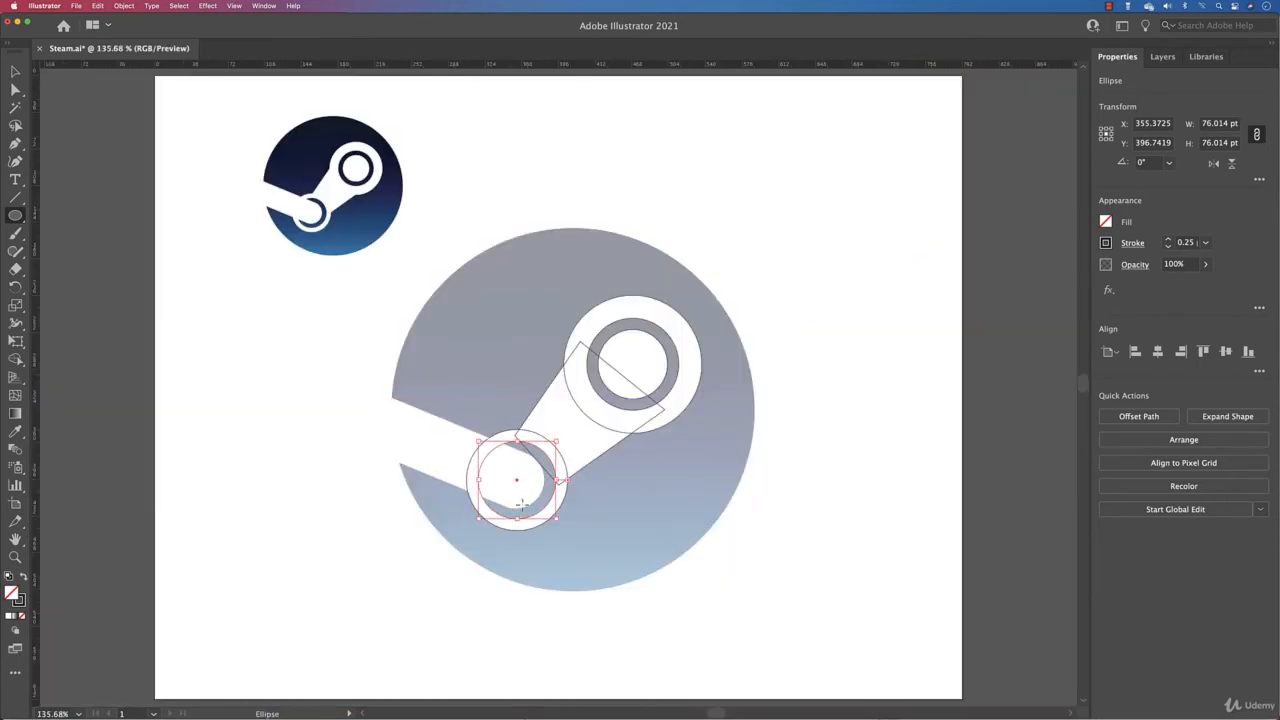
# Draw a rectangle about 204 by 63 pt near the left arm and rotate it to about 338° to match the arm's slope
pyautogui.scroll(3, 521, 489)
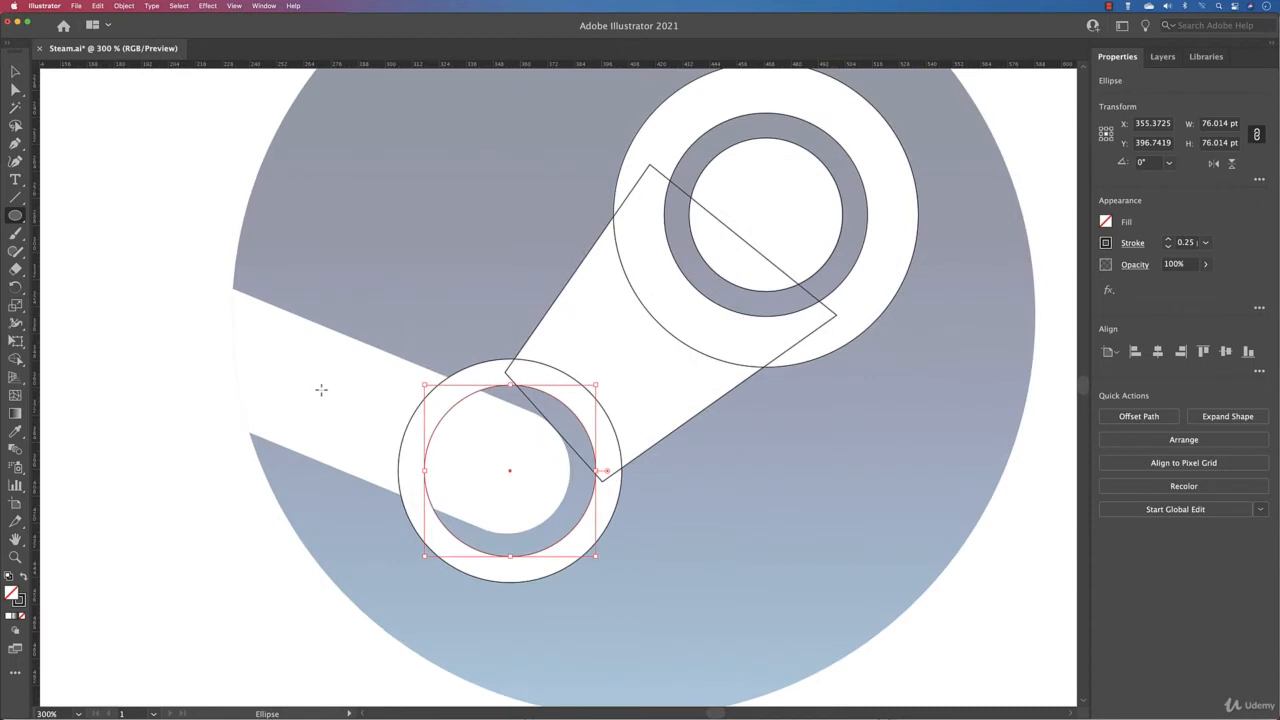
pyautogui.click(16, 213)
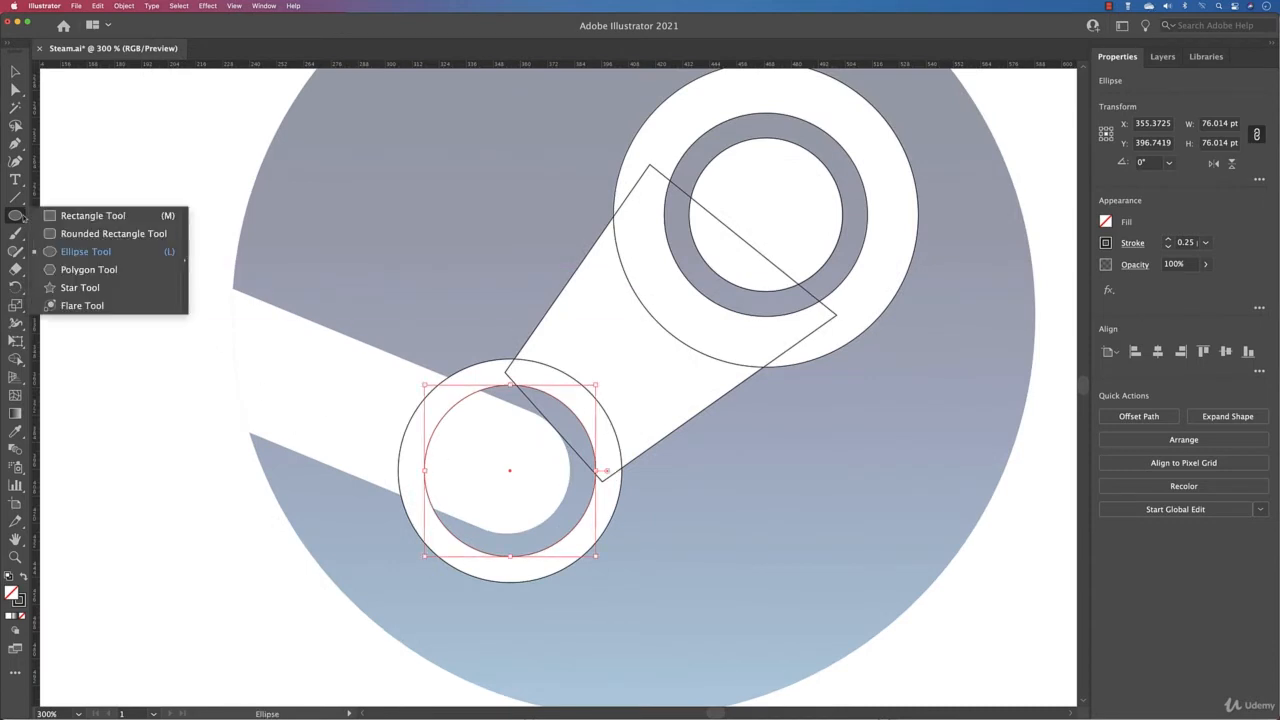
pyautogui.click(120, 216)
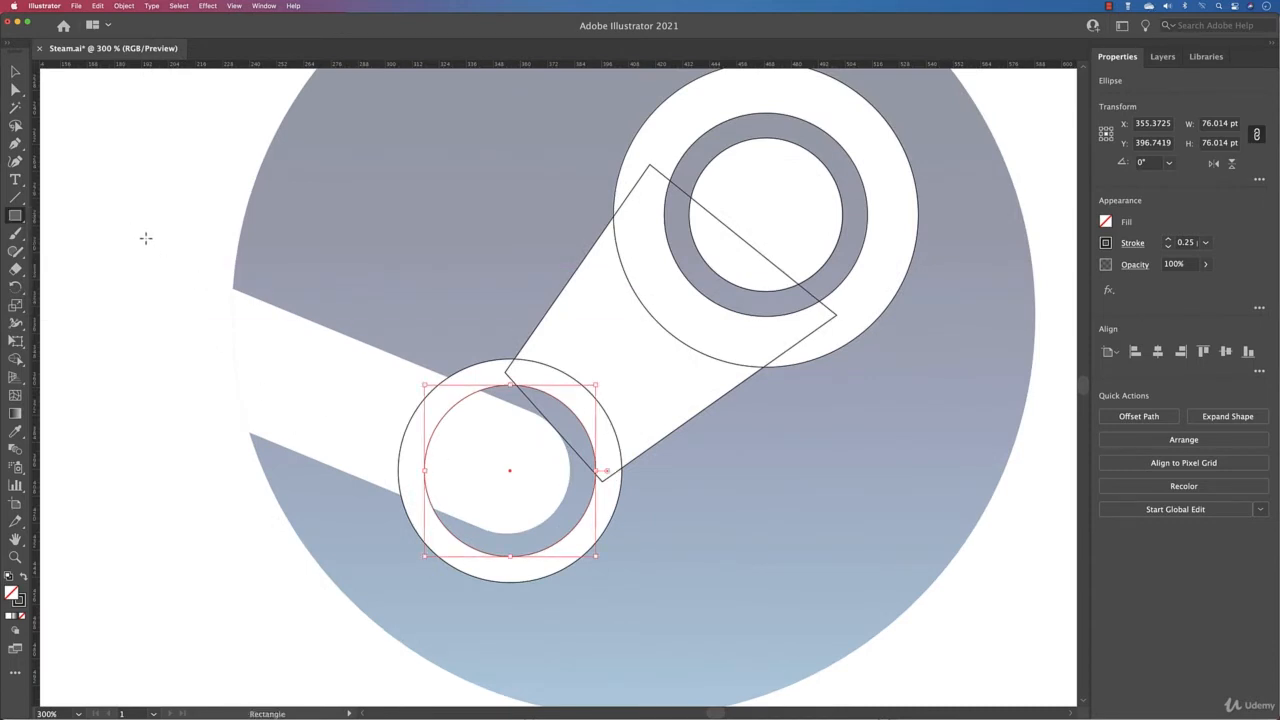
pyautogui.moveTo(145, 237)
pyautogui.mouseDown()
pyautogui.moveTo(853, 380)
pyautogui.moveTo(605, 378)
pyautogui.mouseUp()
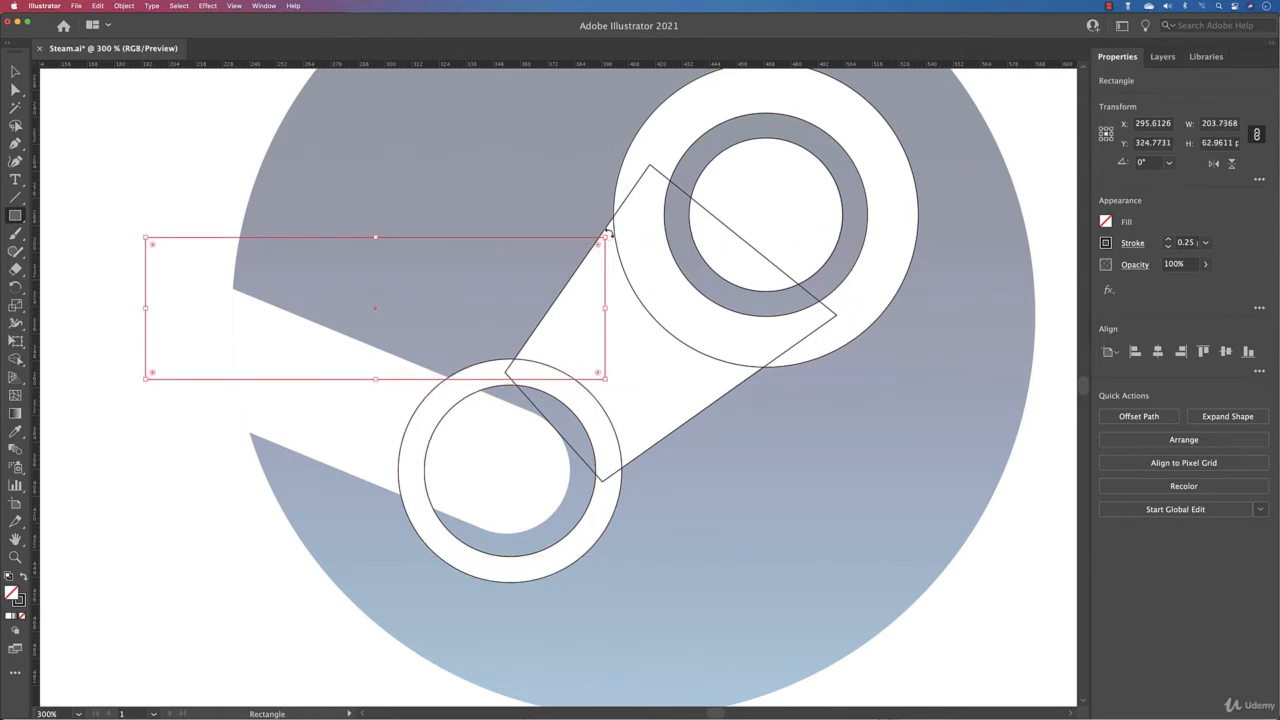
pyautogui.moveTo(608, 232); pyautogui.dragTo(620, 331)
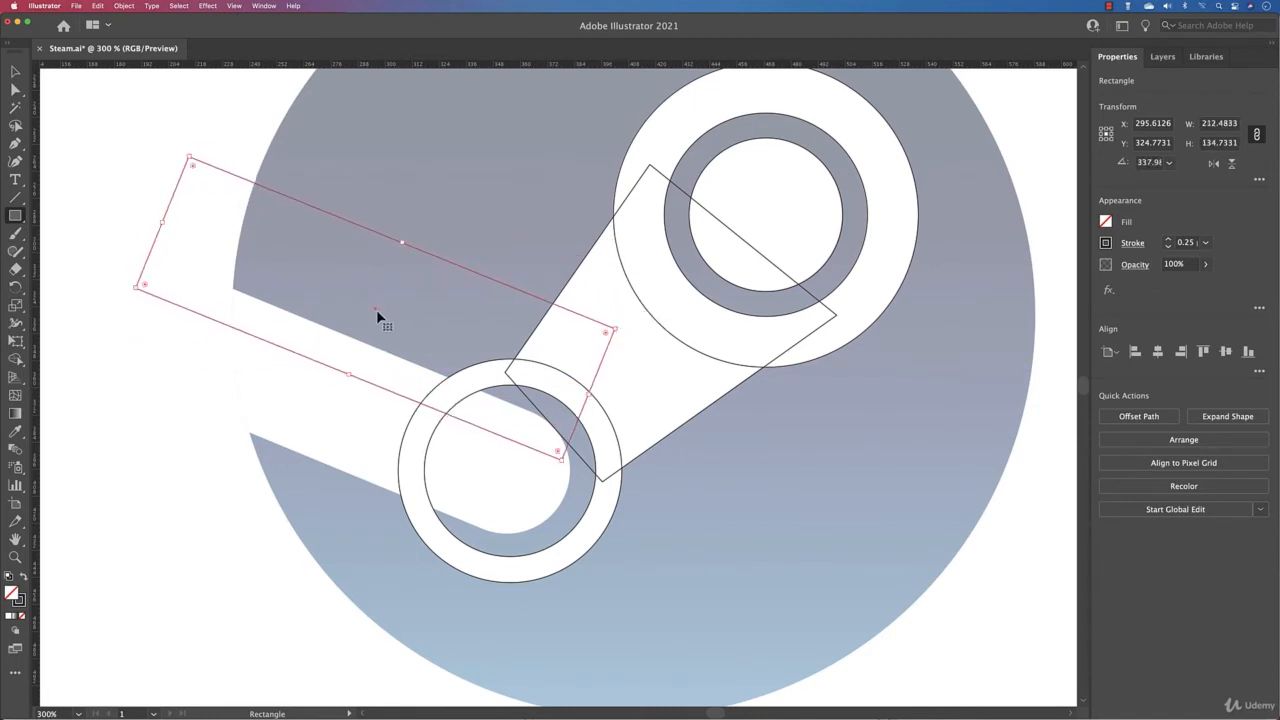
# Fit the rectangle over the left arm, extending its lower end to the arm's rounded tip and fine-tuning its rotation to about 337°
pyautogui.moveTo(376, 309); pyautogui.dragTo(363, 341)
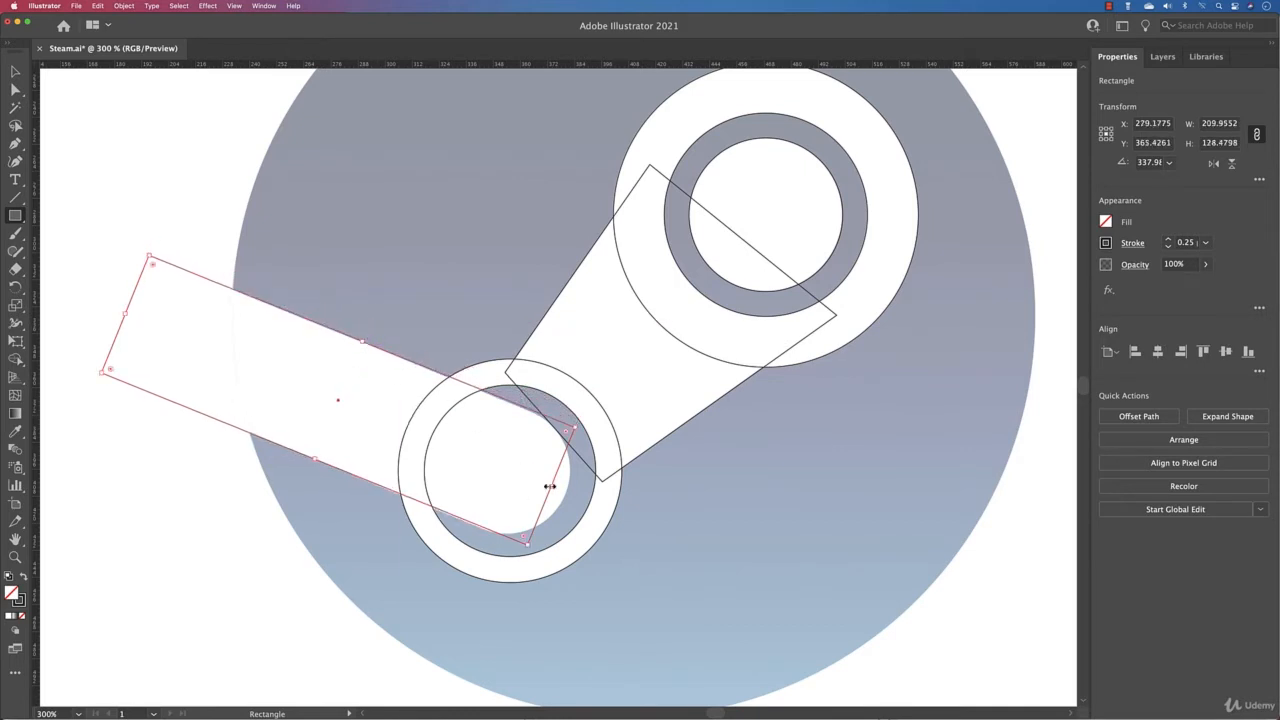
pyautogui.moveTo(553, 487); pyautogui.dragTo(566, 492)
pyautogui.moveTo(618, 436); pyautogui.dragTo(594, 438)
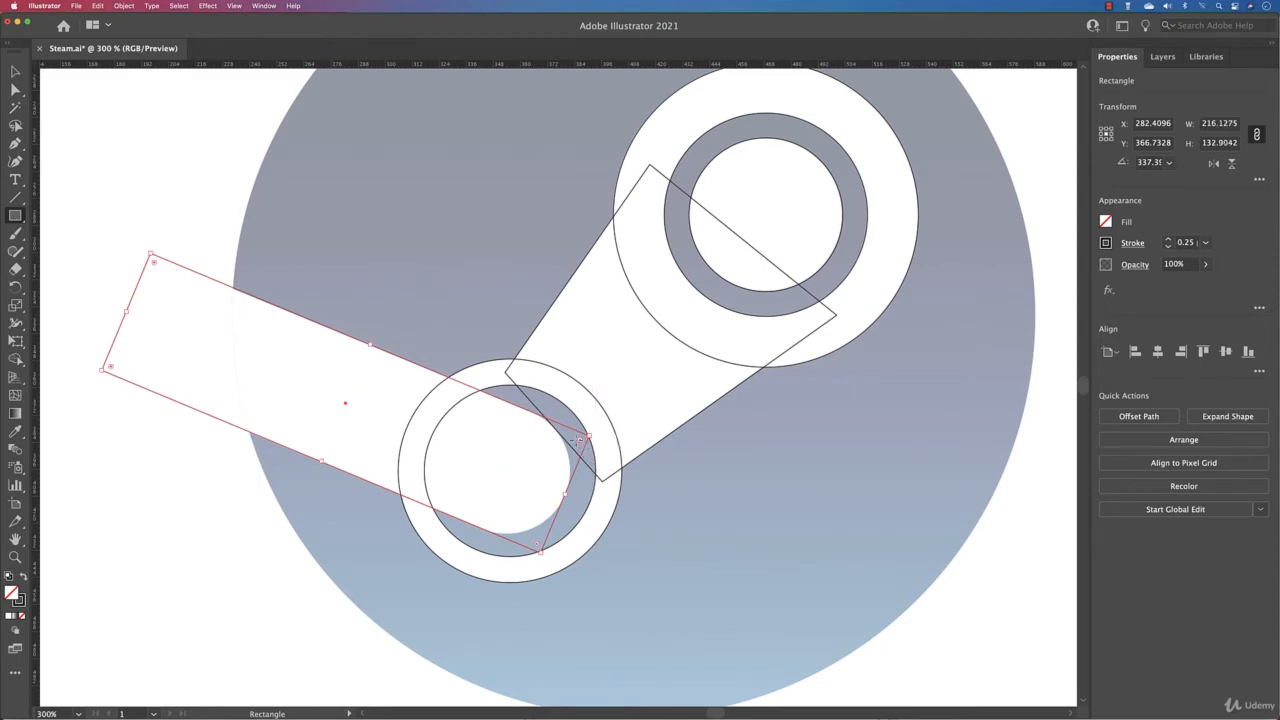
# Round the two corners at the rectangle's lower end to a radius of about 28.1 pt, following the arm's rounded tip
pyautogui.press('a')
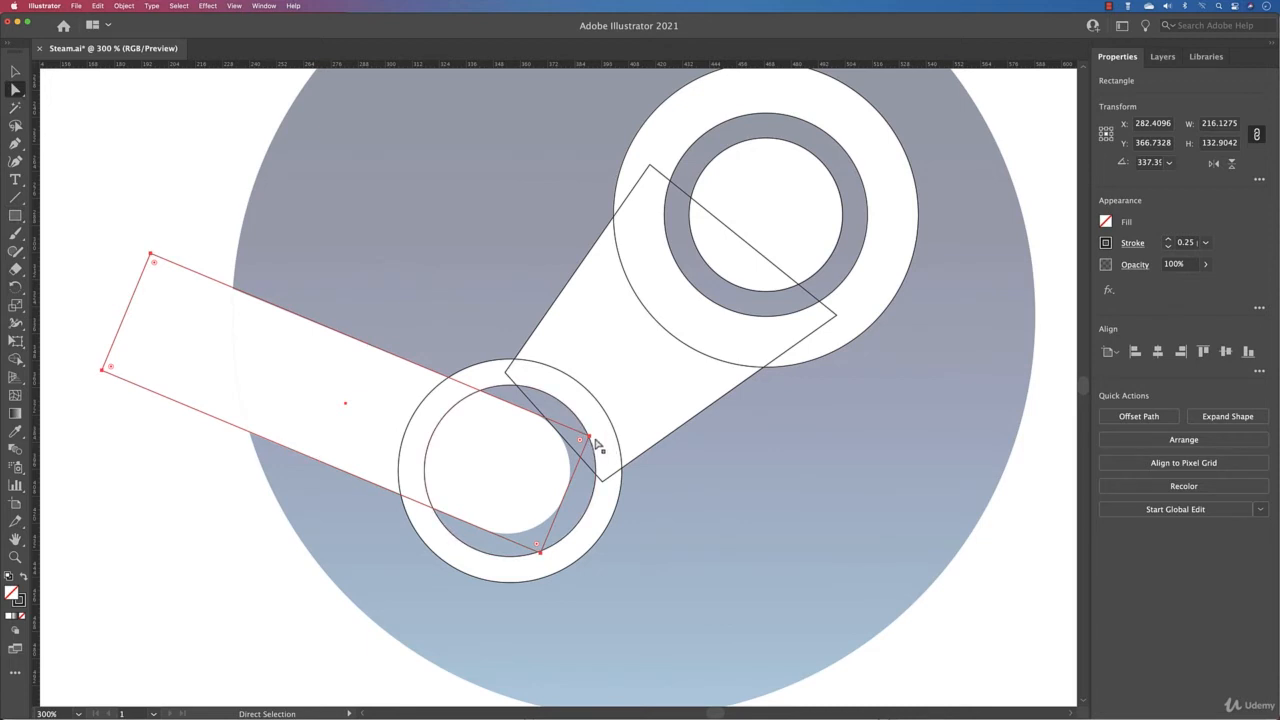
pyautogui.click(589, 439)
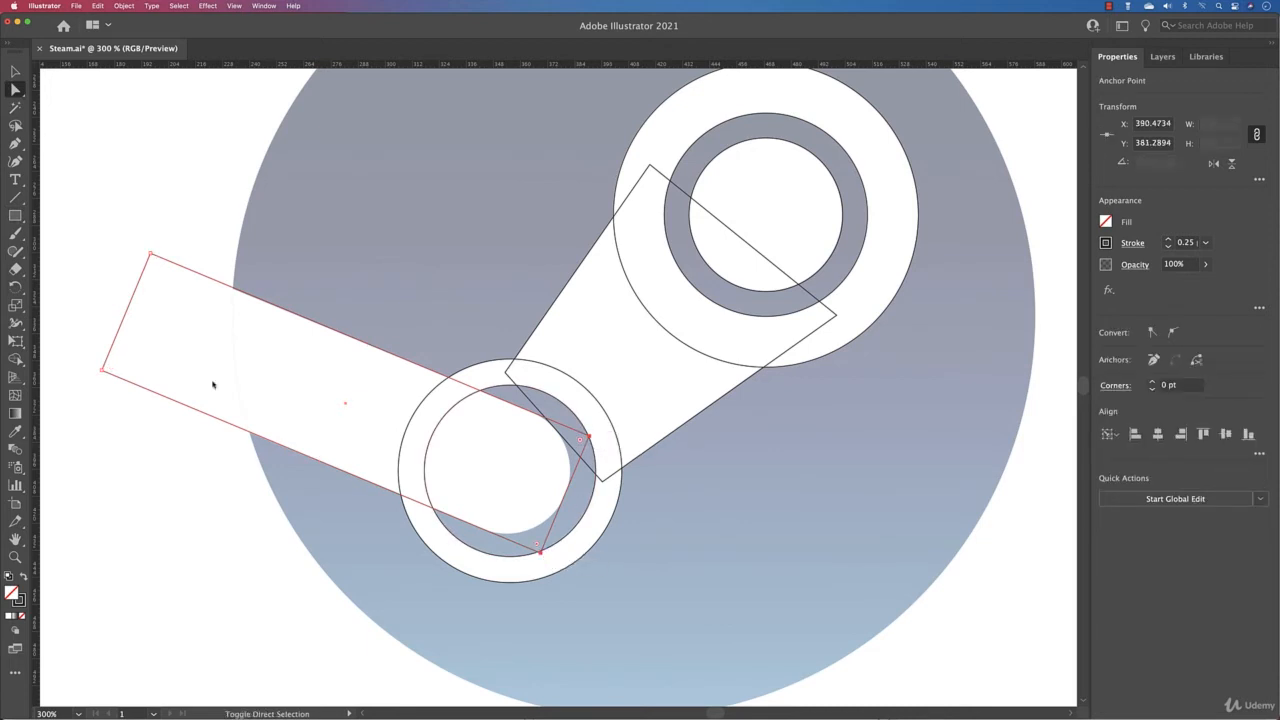
pyautogui.moveTo(585, 443); pyautogui.dragTo(491, 457)
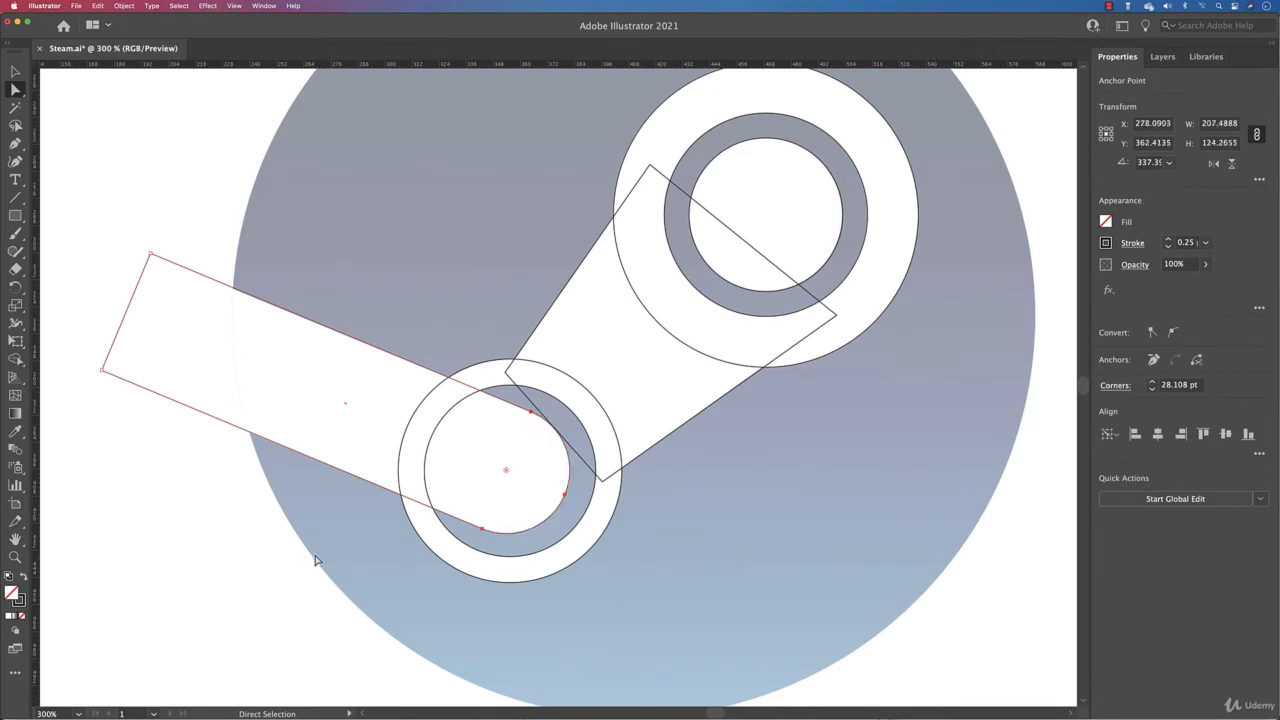
pyautogui.click(254, 571)
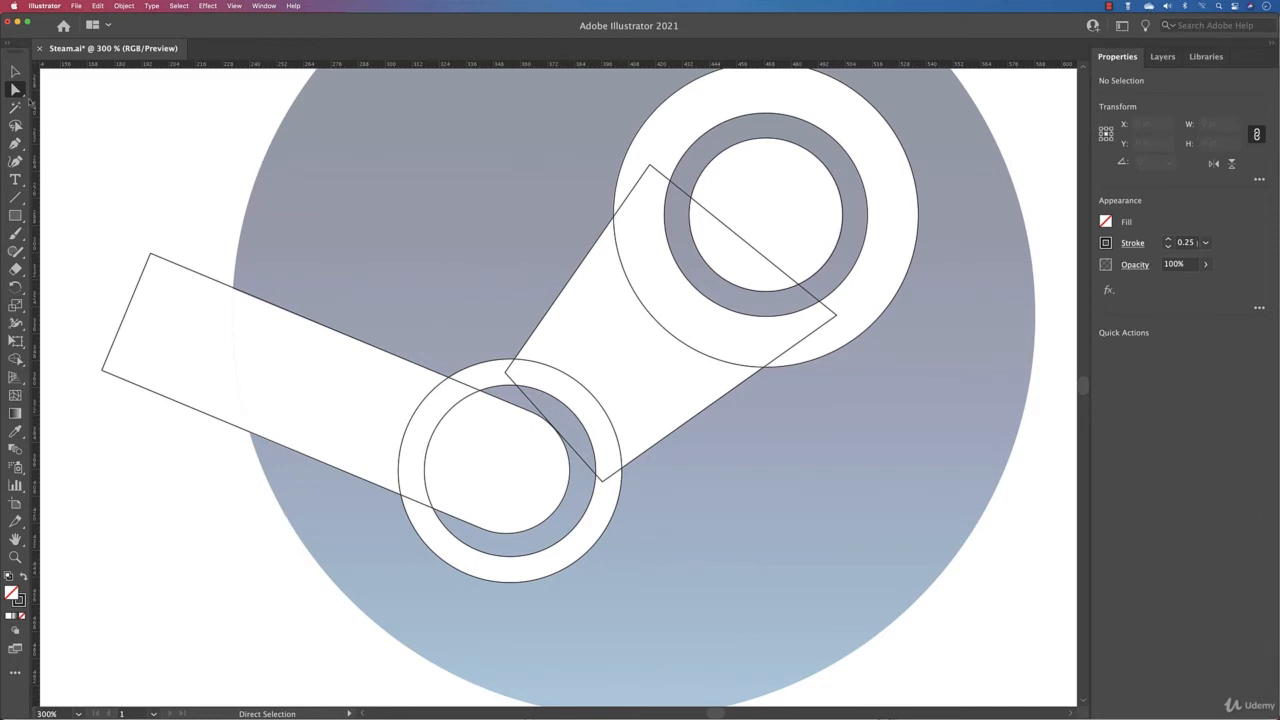
# Select all traced shapes and merge the left arm's overlapping regions into one shape with the Shape Builder
pyautogui.click(15, 71)
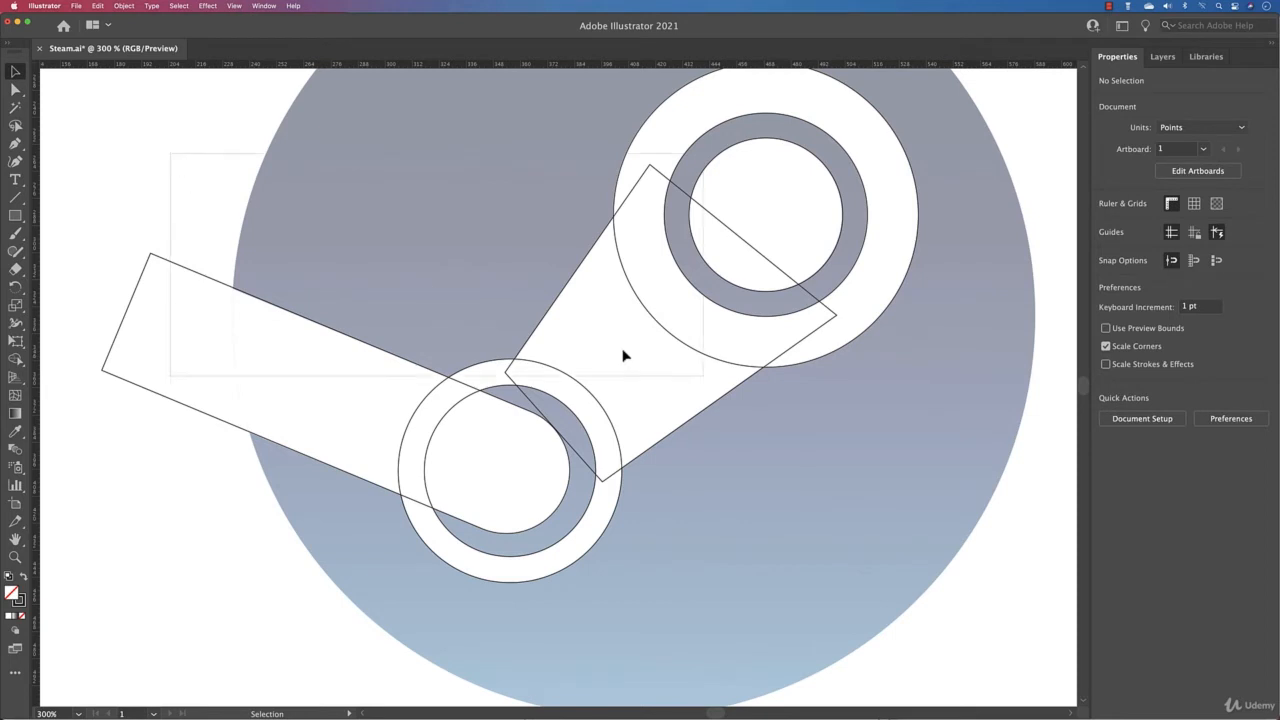
pyautogui.press('super+a')
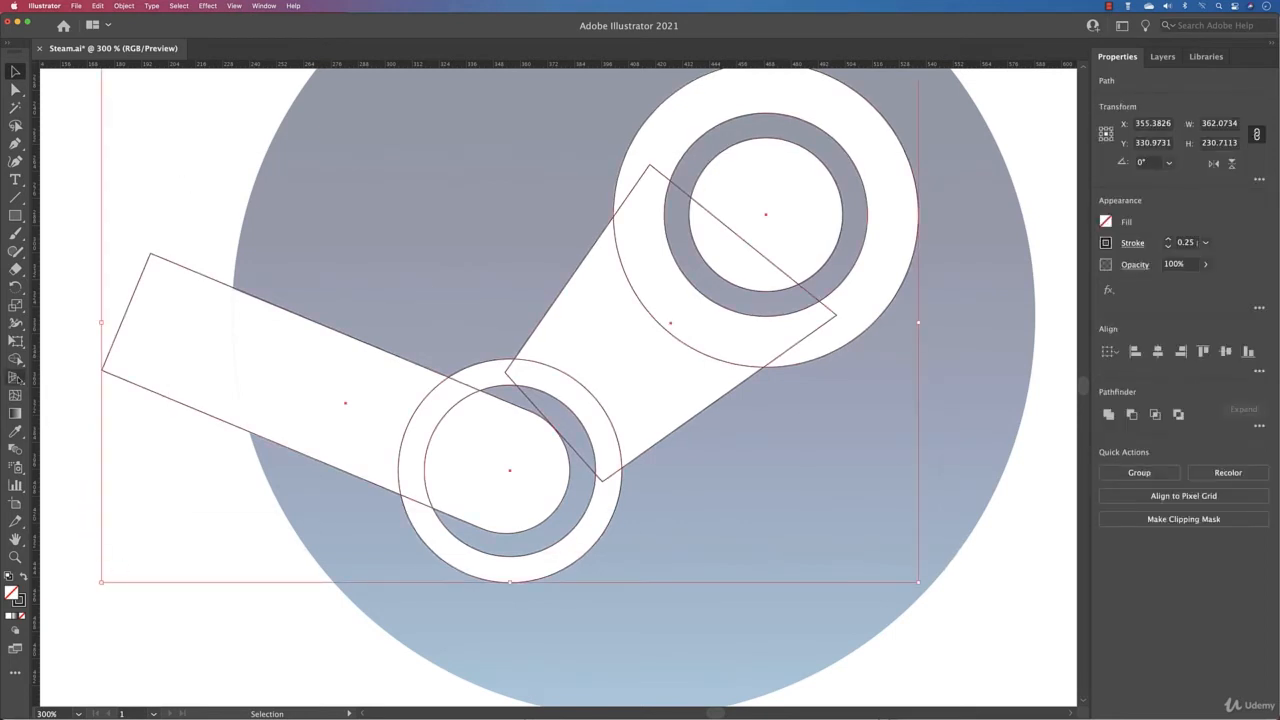
pyautogui.click(15, 360)
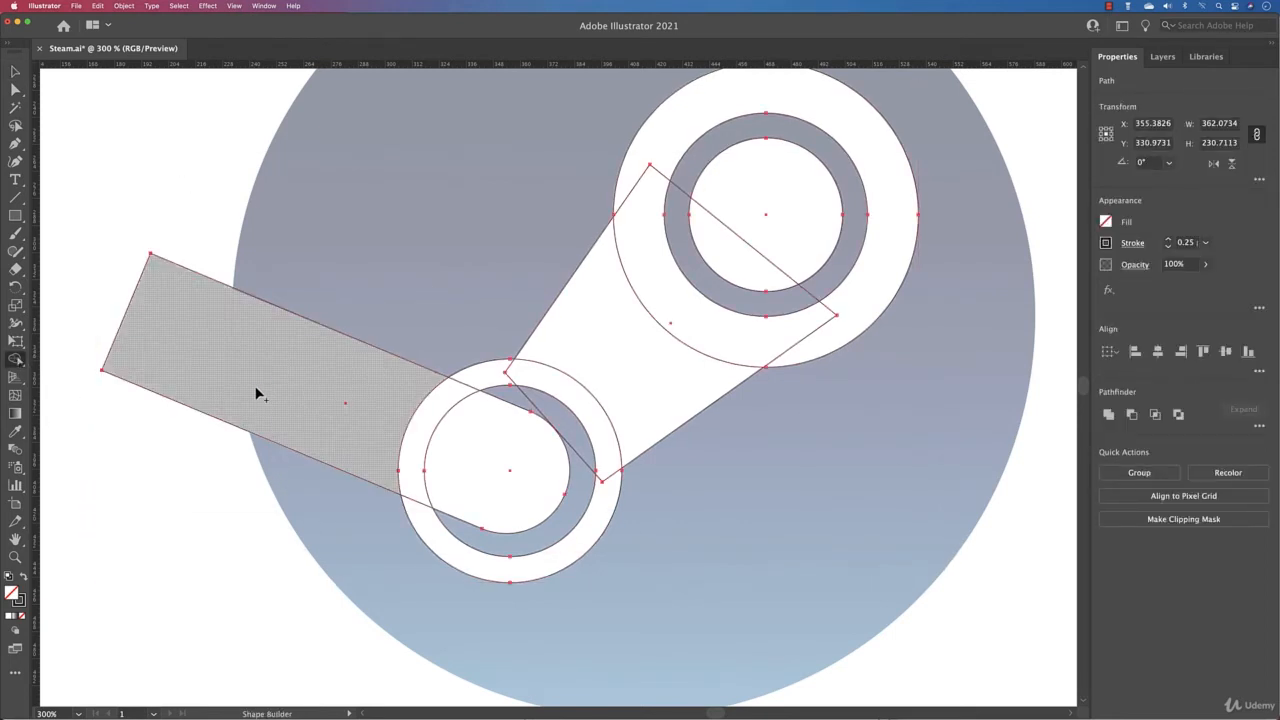
pyautogui.moveTo(347, 396); pyautogui.dragTo(505, 459)
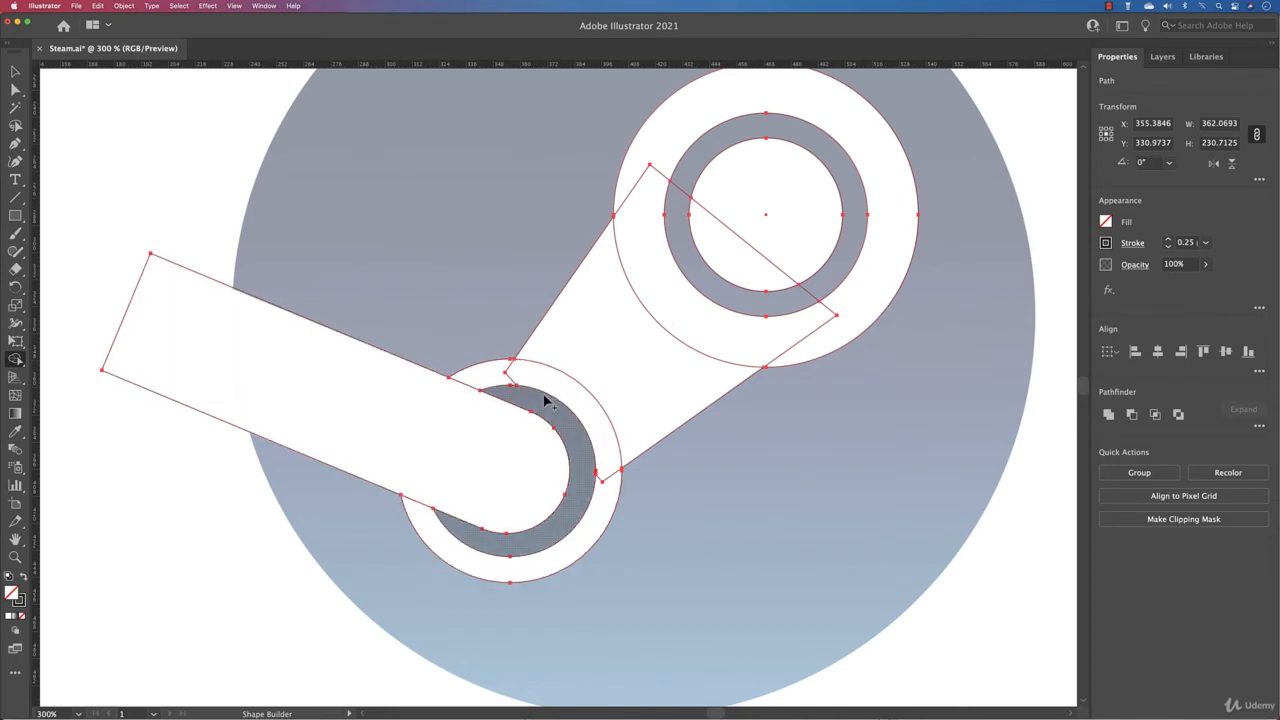
# Merge the lower ring, connecting arm and upper ring into one shape with the Shape Builder, removing the leftover segments across the upper joint
pyautogui.moveTo(482, 380)
pyautogui.mouseDown()
pyautogui.moveTo(537, 376)
pyautogui.moveTo(589, 420)
pyautogui.moveTo(606, 494)
pyautogui.mouseUp()
pyautogui.moveTo(614, 438)
pyautogui.mouseDown()
pyautogui.moveTo(708, 318)
pyautogui.moveTo(687, 353)
pyautogui.moveTo(766, 332)
pyautogui.moveTo(699, 268)
pyautogui.moveTo(681, 197)
pyautogui.mouseUp()
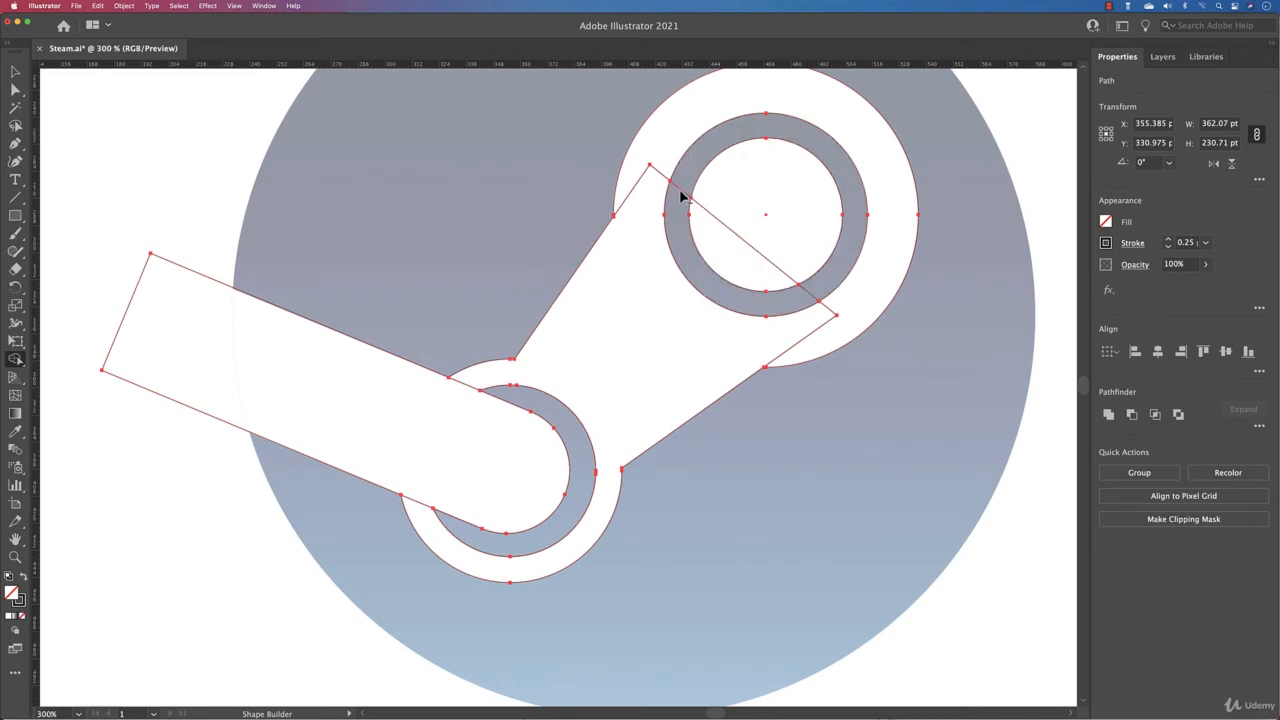
pyautogui.keyDown('alt'); pyautogui.click(813, 298); pyautogui.keyUp('alt')
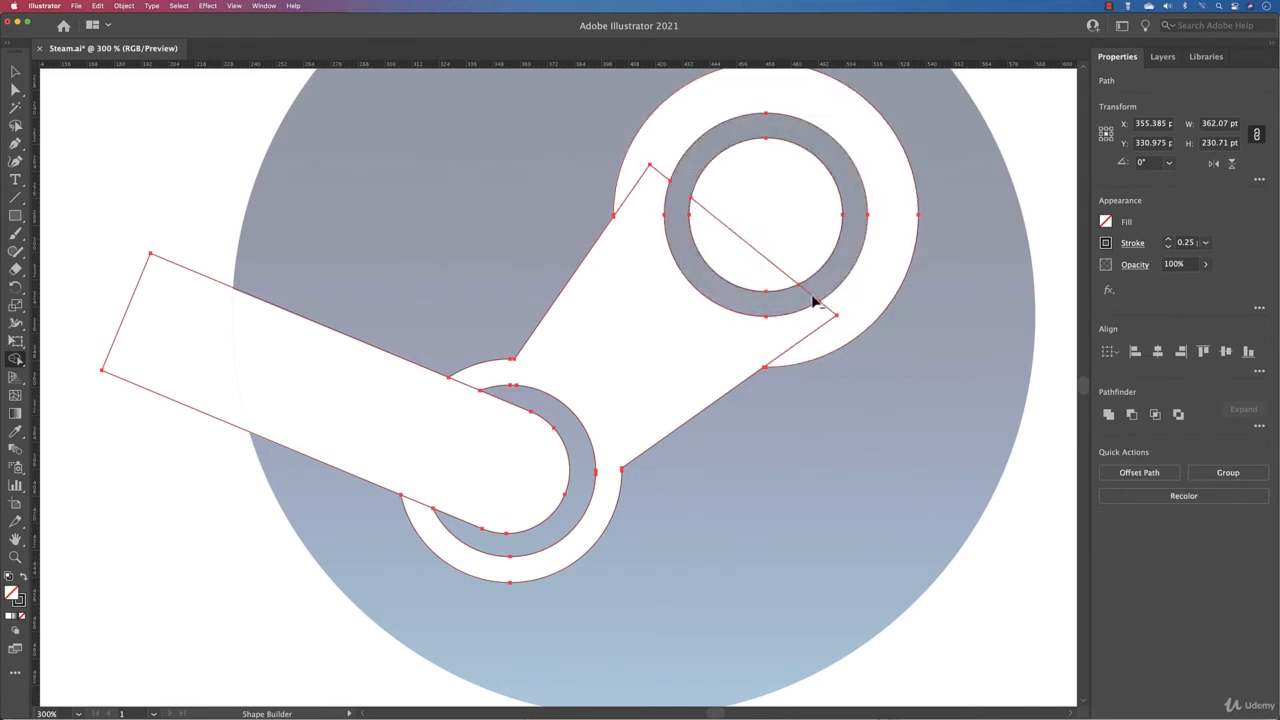
pyautogui.keyDown('alt'); pyautogui.click(766, 262); pyautogui.keyUp('alt')
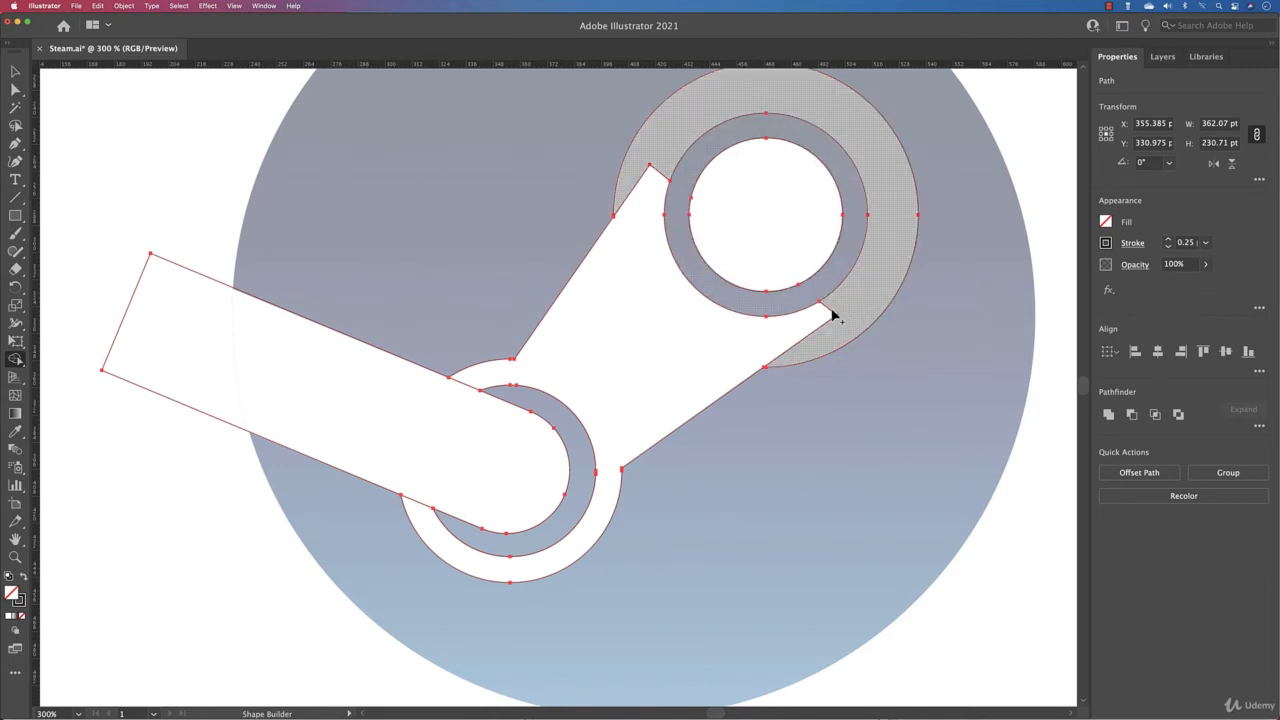
pyautogui.moveTo(838, 315); pyautogui.dragTo(473, 366)
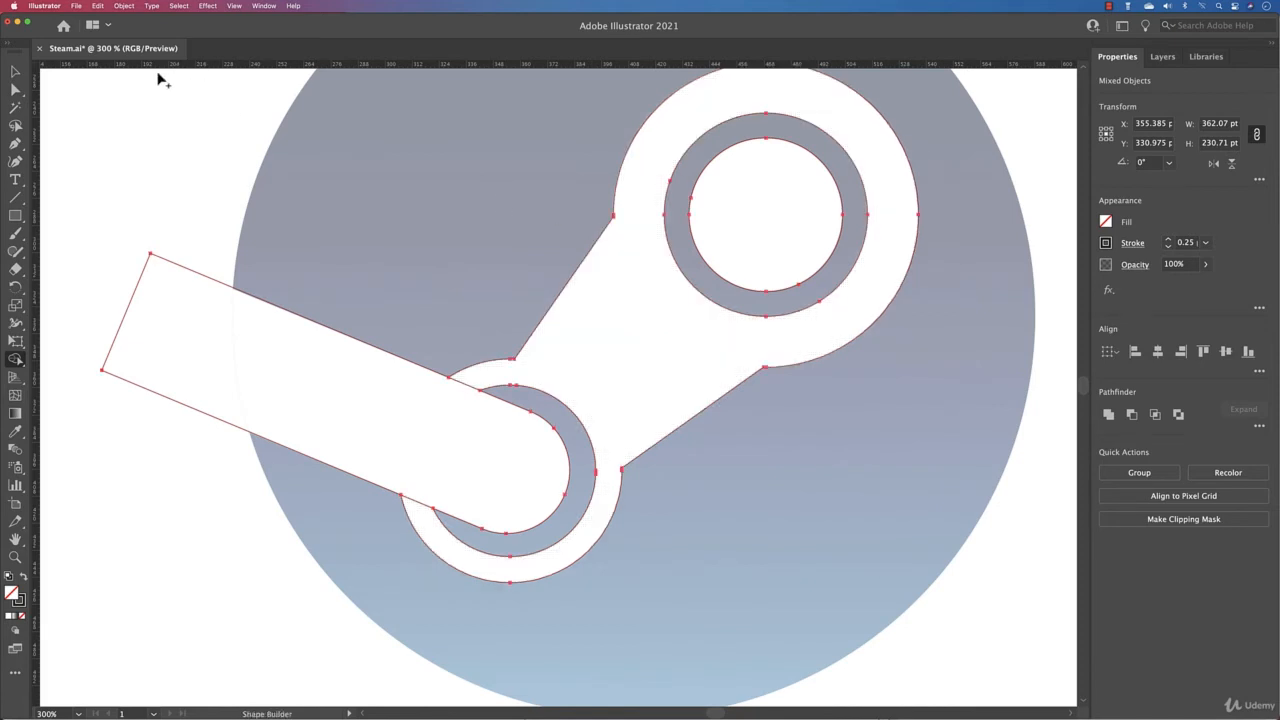
pyautogui.click(15, 71)
pyautogui.click(129, 123)
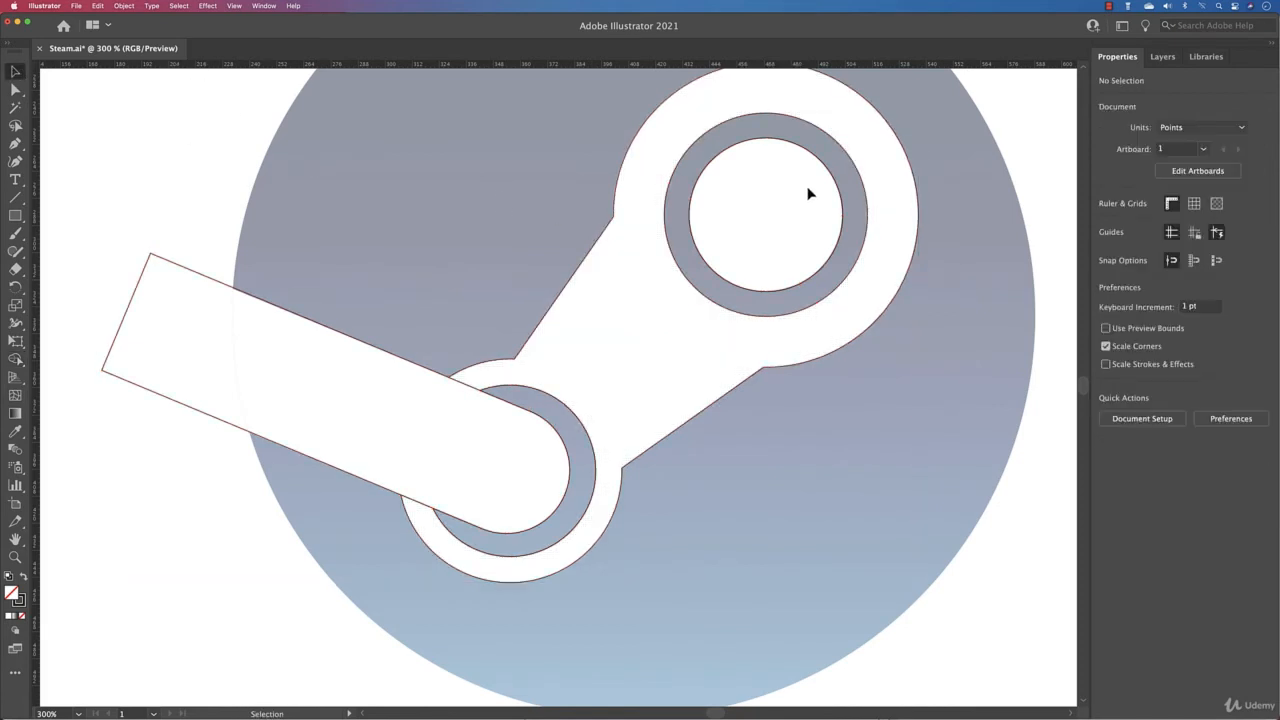
pyautogui.click(711, 166)
pyautogui.moveTo(711, 166); pyautogui.dragTo(763, 228)
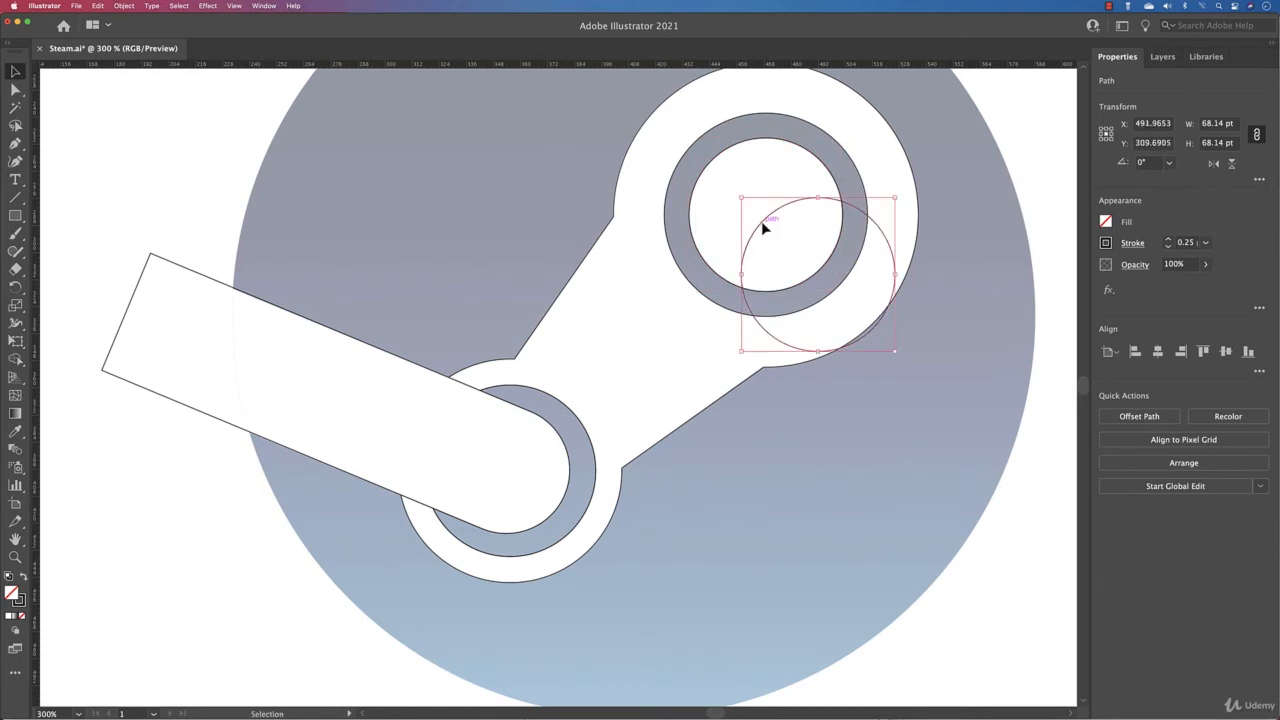
pyautogui.press('super+z')
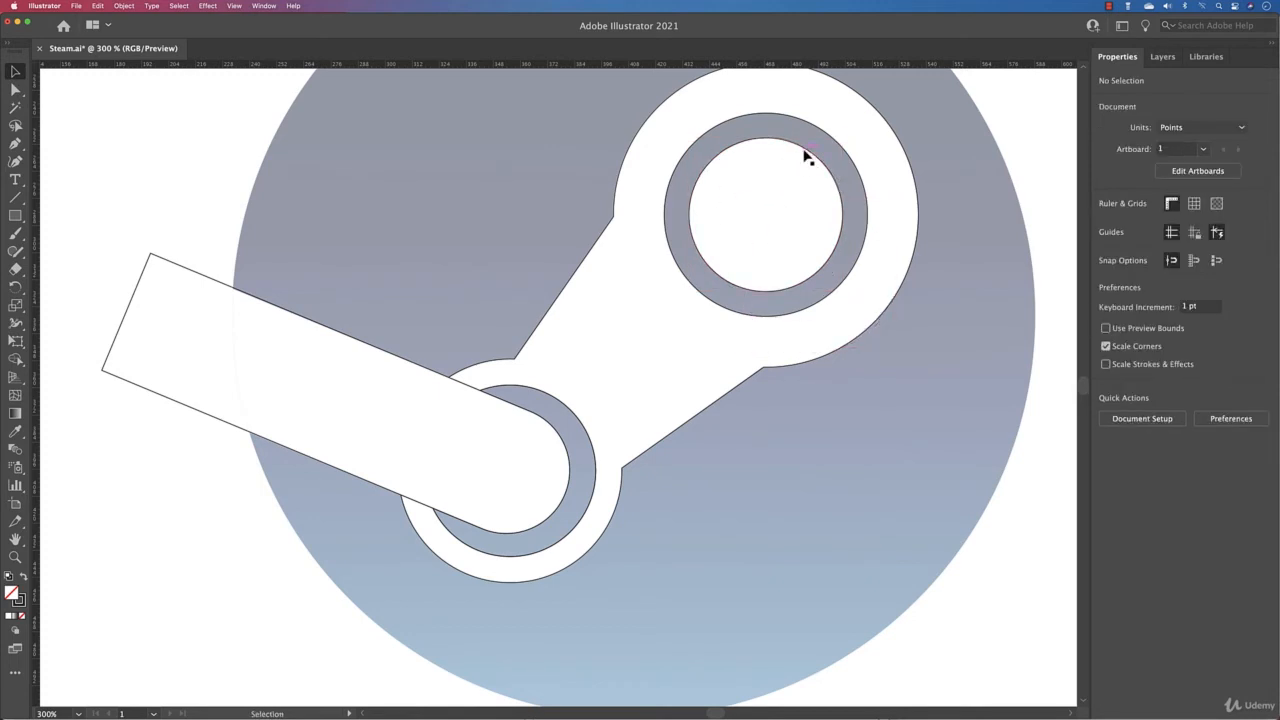
pyautogui.moveTo(807, 155); pyautogui.dragTo(843, 236)
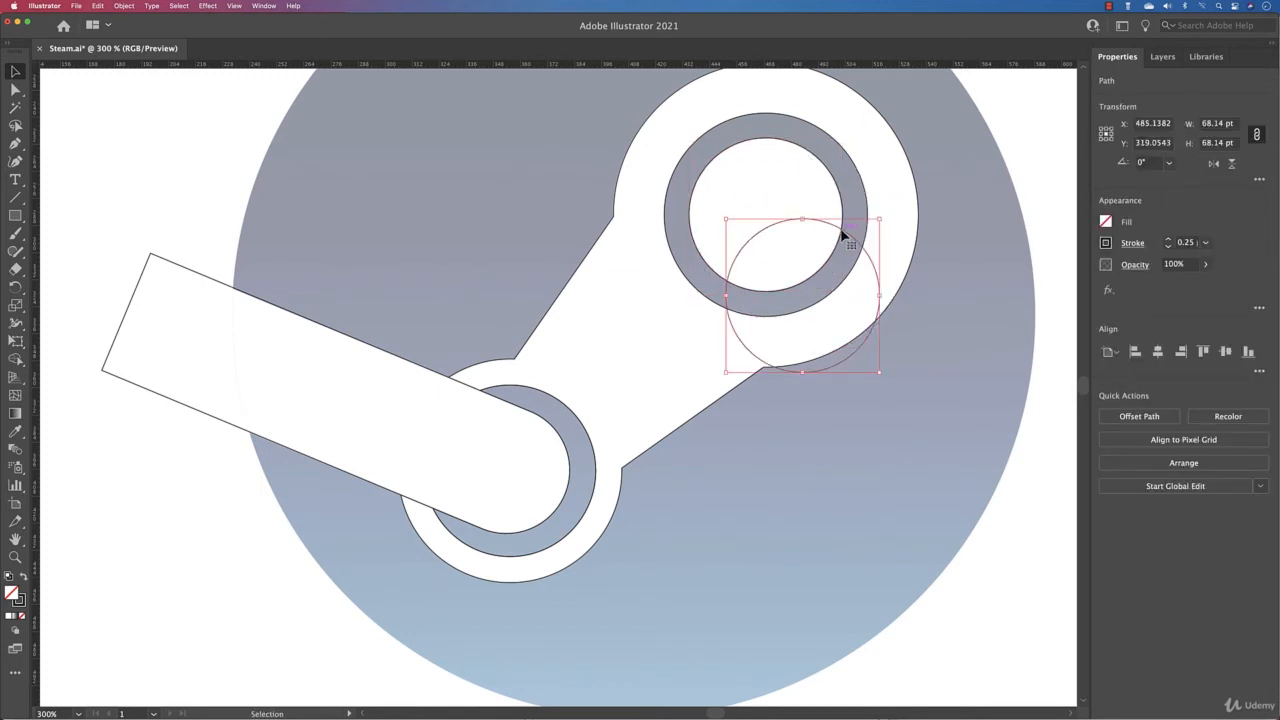
pyautogui.press('super+z')
pyautogui.click(830, 178)
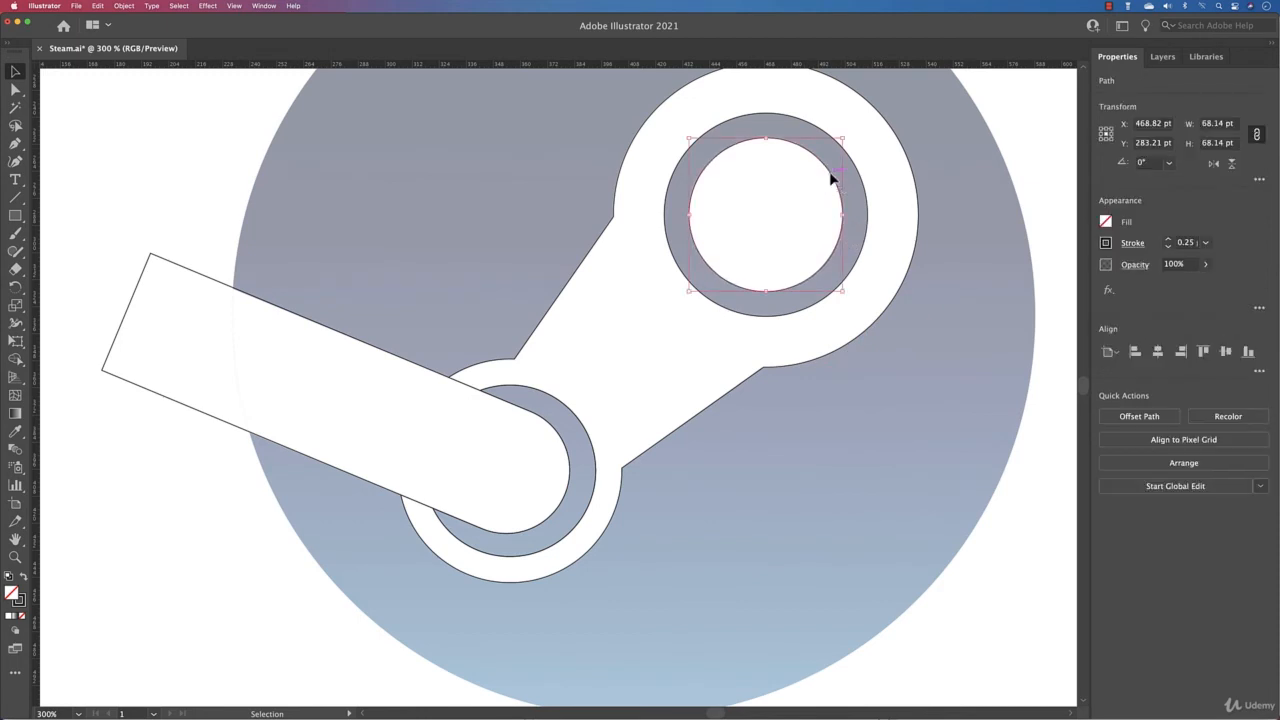
pyautogui.moveTo(830, 178); pyautogui.dragTo(883, 290)
pyautogui.press('super+z')
pyautogui.press('shift+super+a')
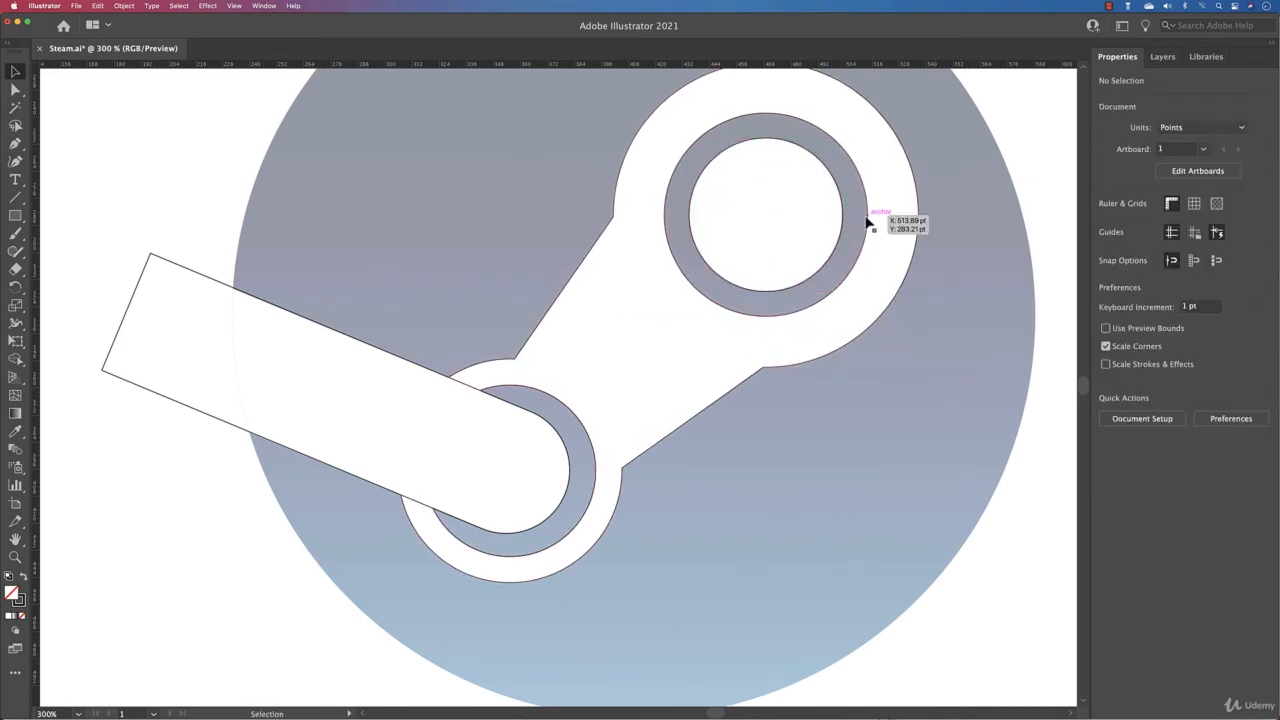
pyautogui.click(868, 221)
pyautogui.moveTo(869, 220); pyautogui.dragTo(820, 239)
pyautogui.press('super+z')
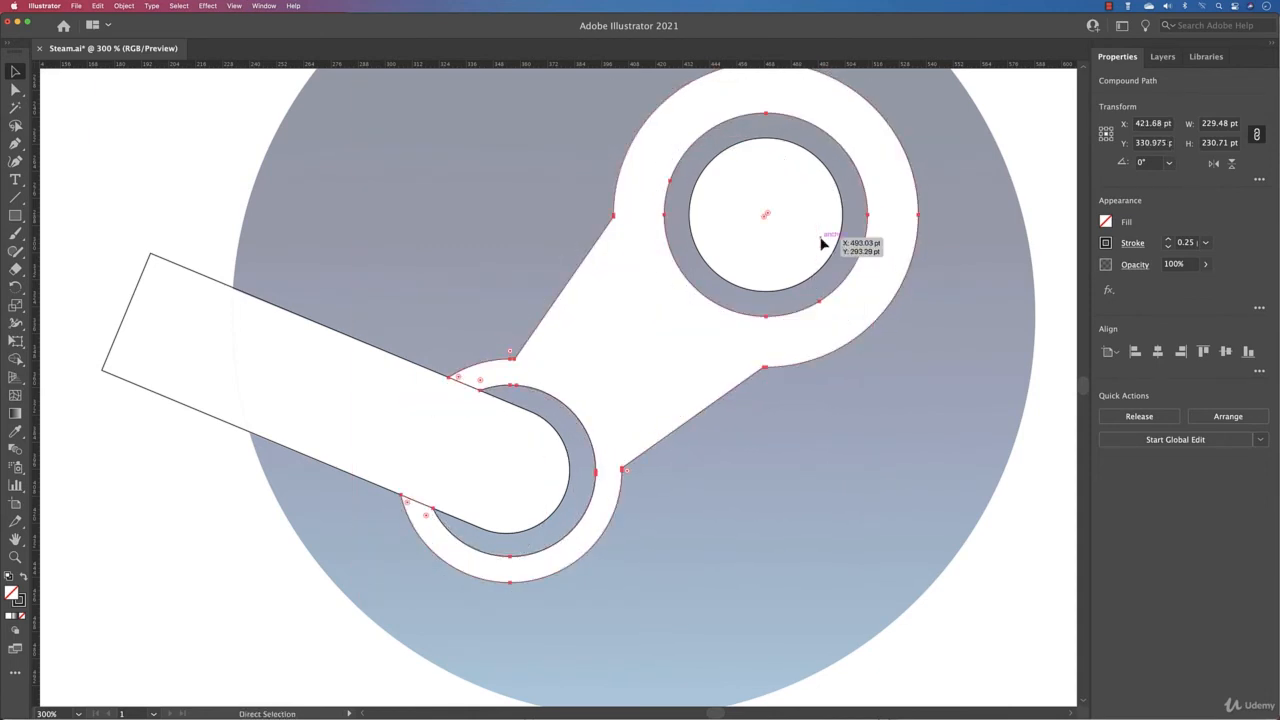
# Fill the inner circle of the upper joint with white
pyautogui.press('v')
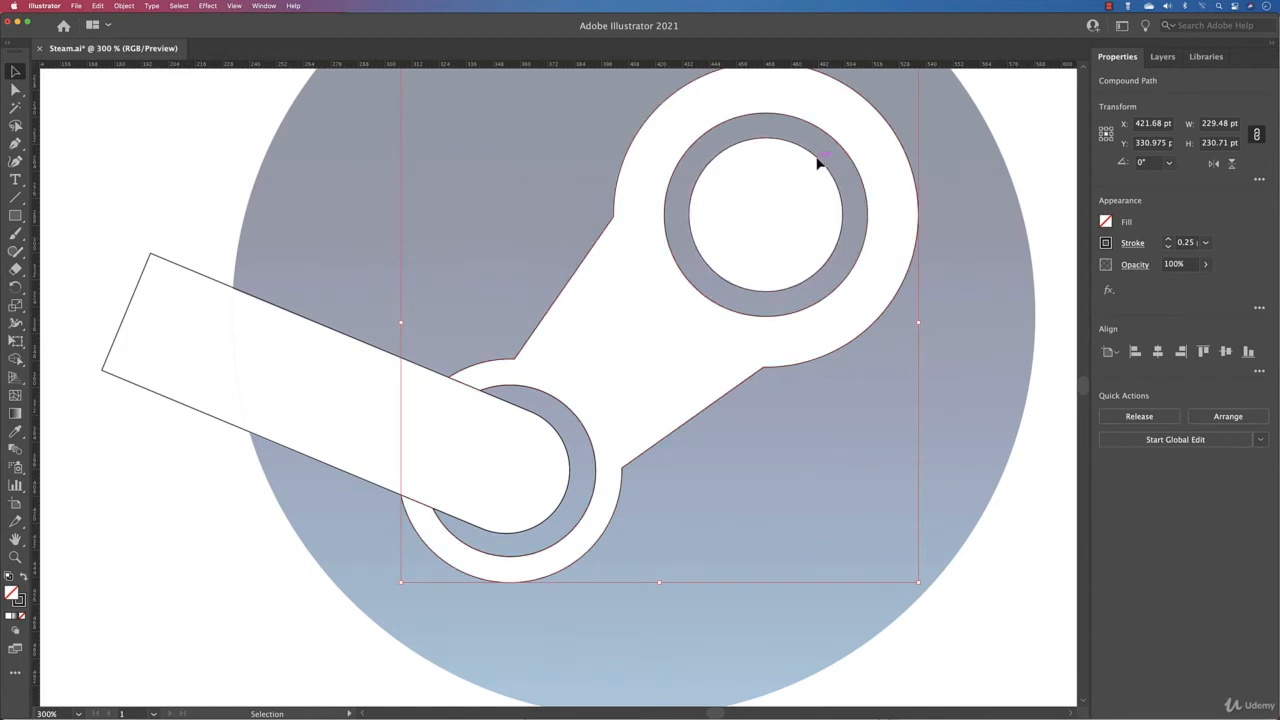
pyautogui.click(818, 165)
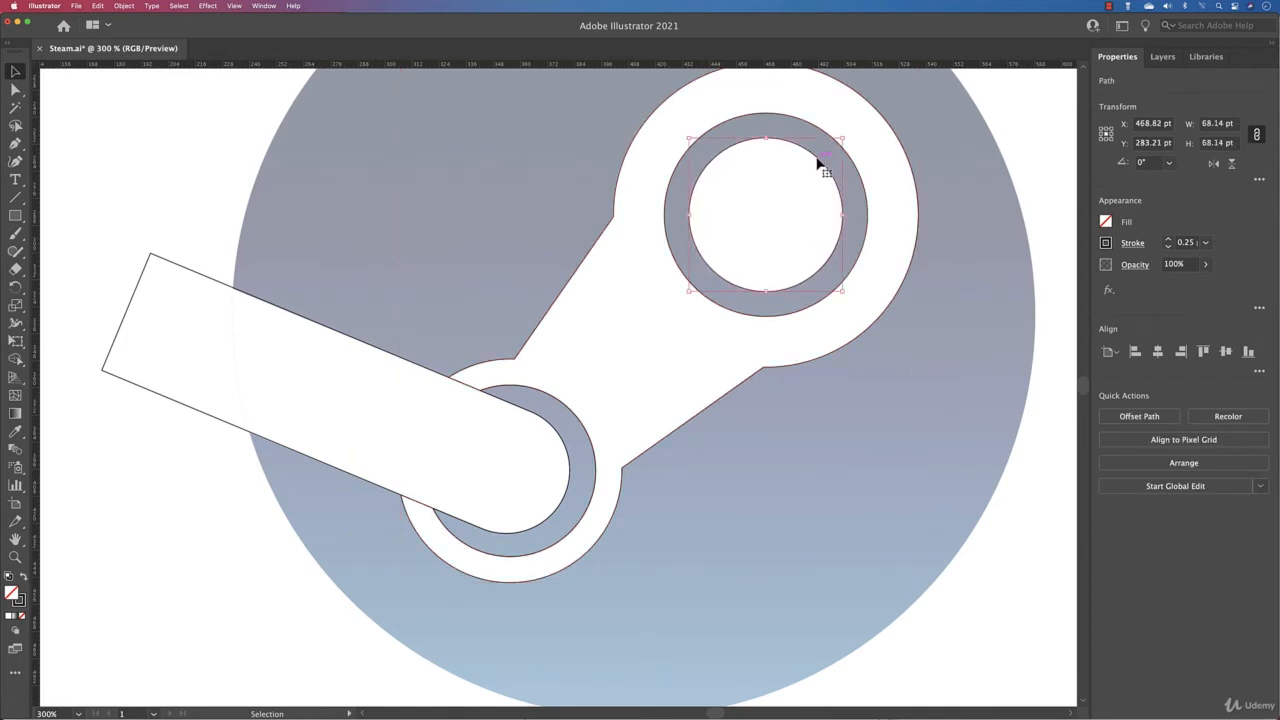
pyautogui.click(1106, 222)
pyautogui.click(963, 275)
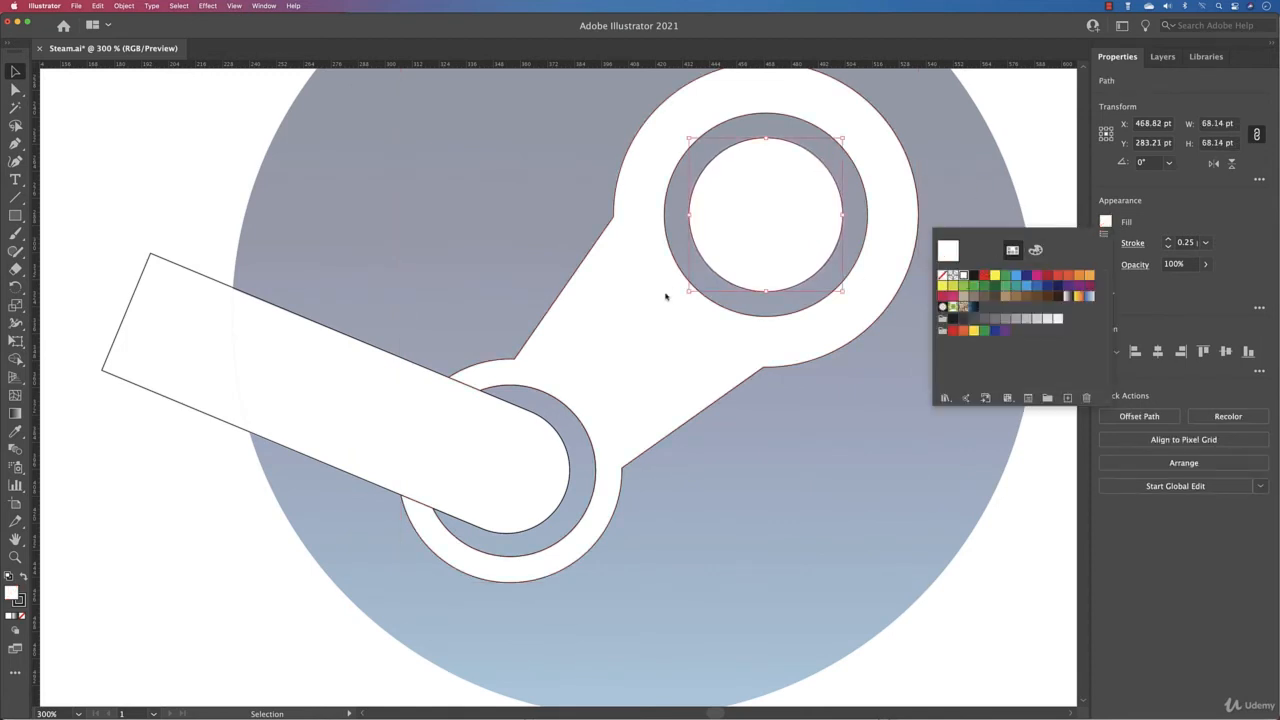
pyautogui.click(665, 296)
# Fill the merged shape of the two rings and connecting arm with white
pyautogui.scroll(-4, 665, 296)
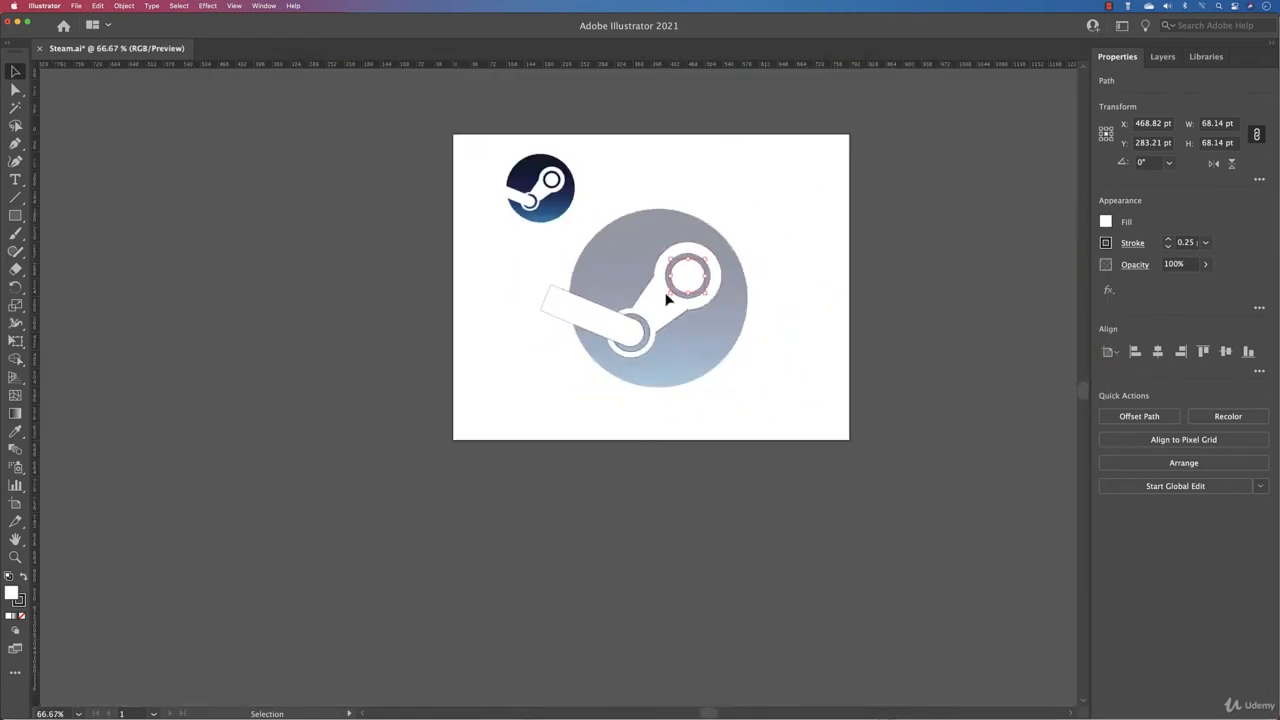
pyautogui.scroll(1, 665, 296)
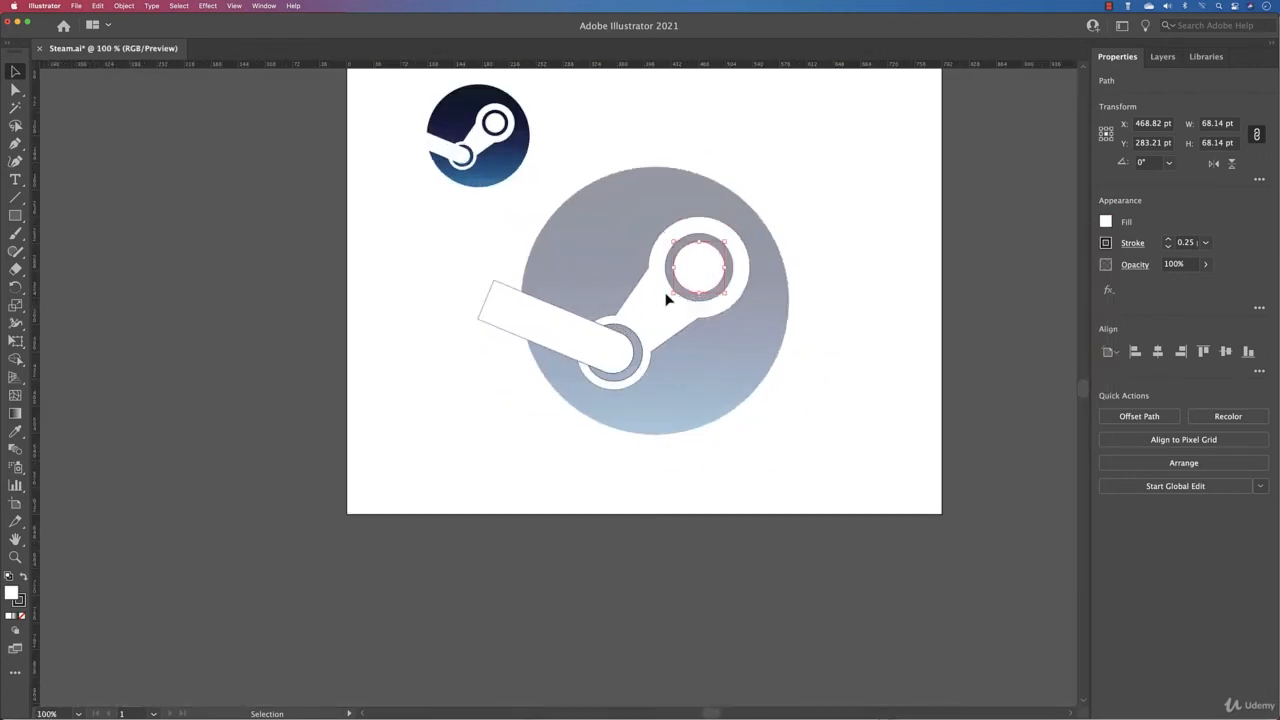
pyautogui.click(715, 226)
pyautogui.click(1106, 222)
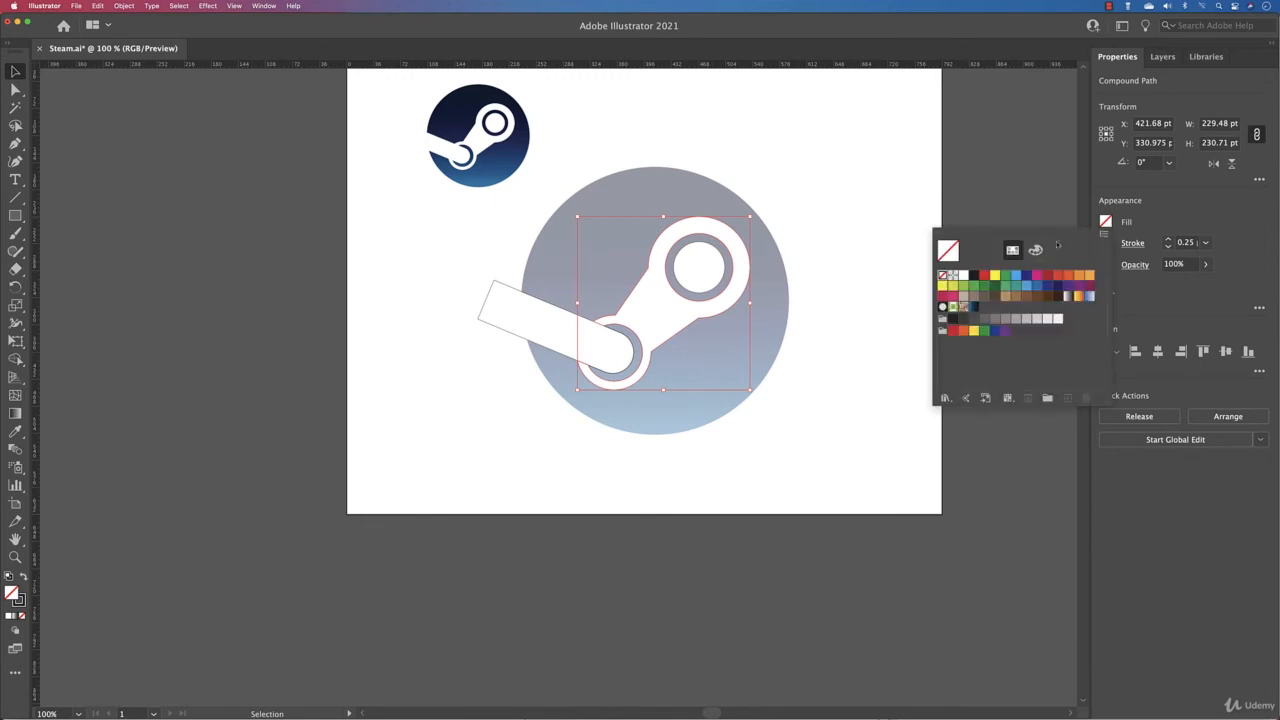
pyautogui.click(964, 277)
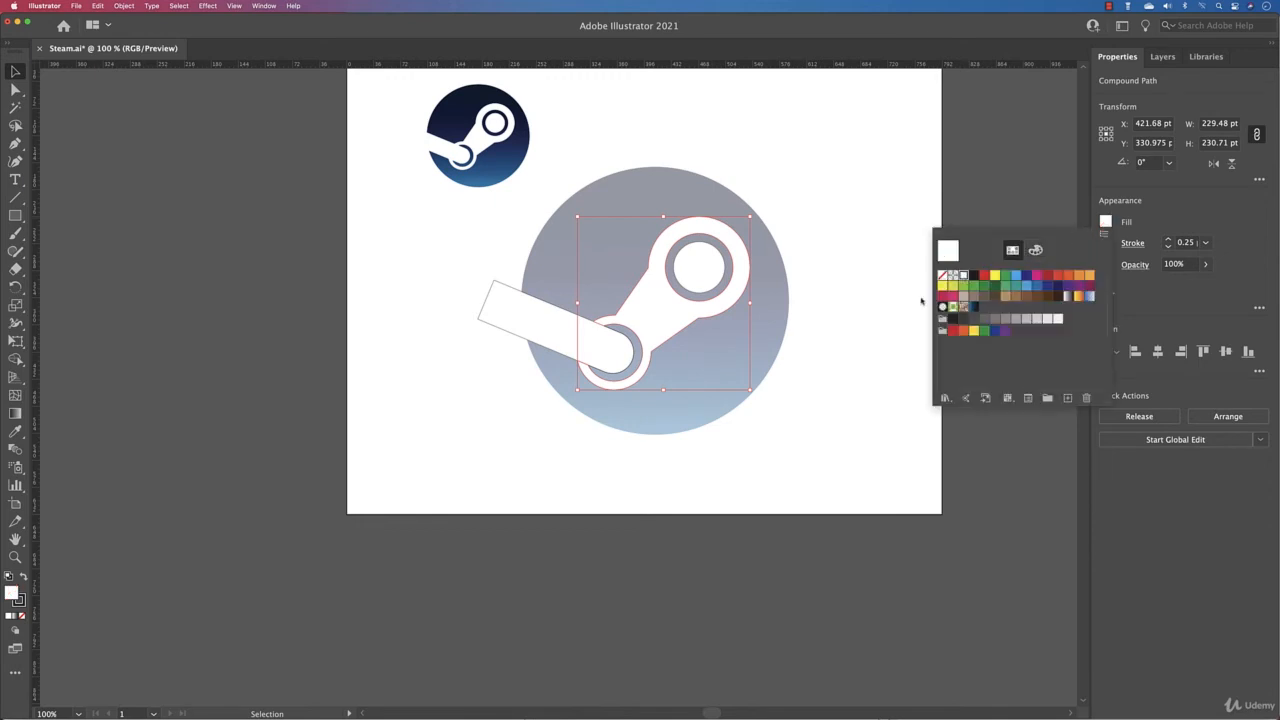
# Fill the left arm shape with white
pyautogui.click(631, 366)
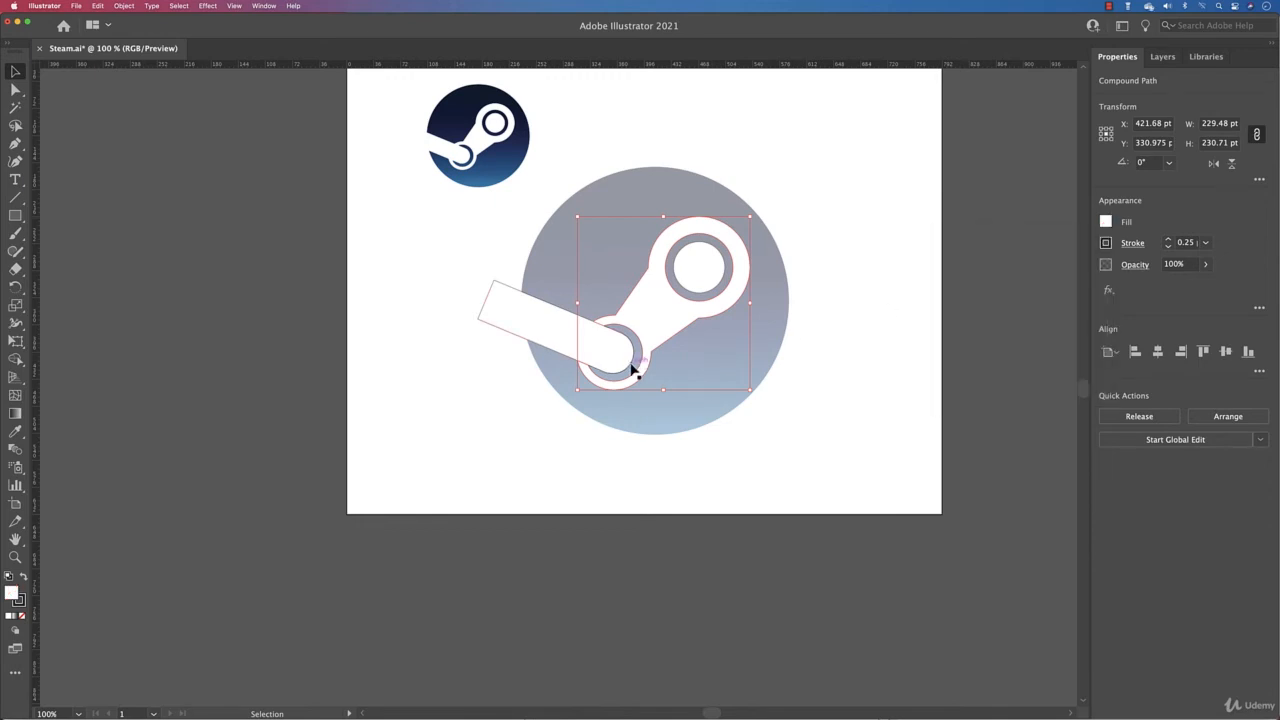
pyautogui.click(628, 364)
pyautogui.click(1105, 221)
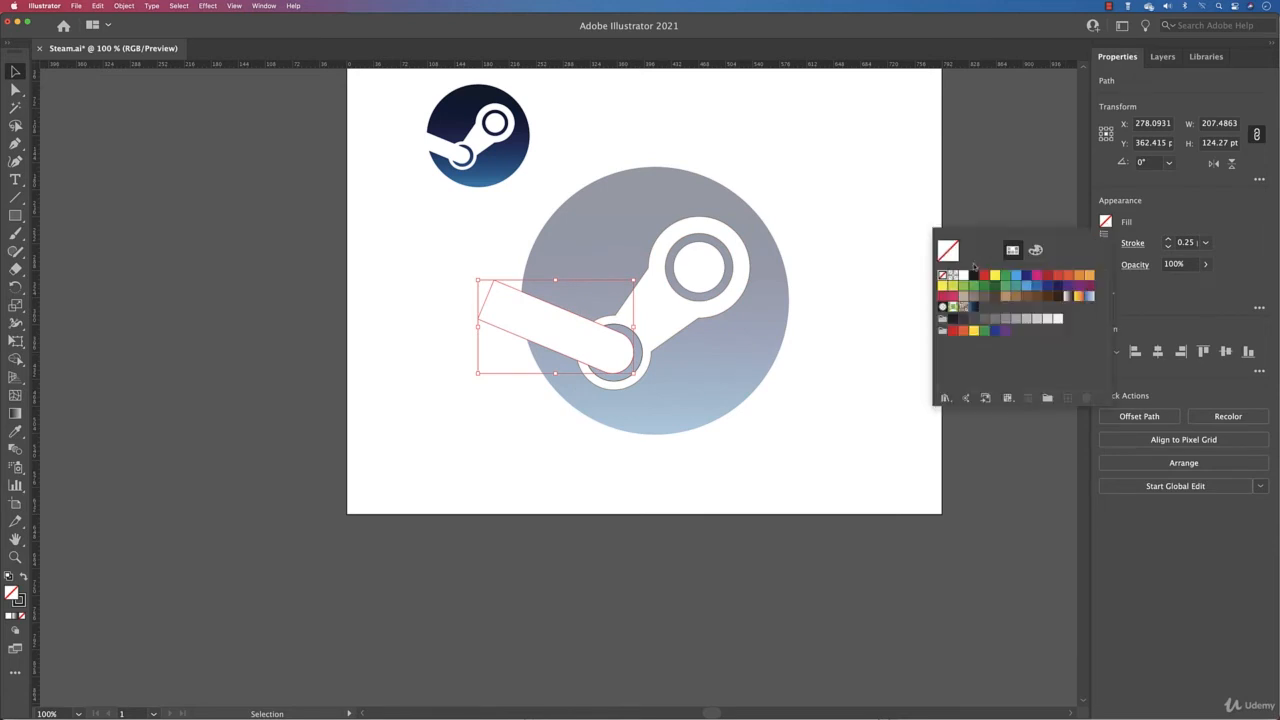
pyautogui.click(959, 277)
# Group the white arm, connecting shape and joint circle, leaving the faded reference out
pyautogui.moveTo(680, 386); pyautogui.dragTo(491, 409)
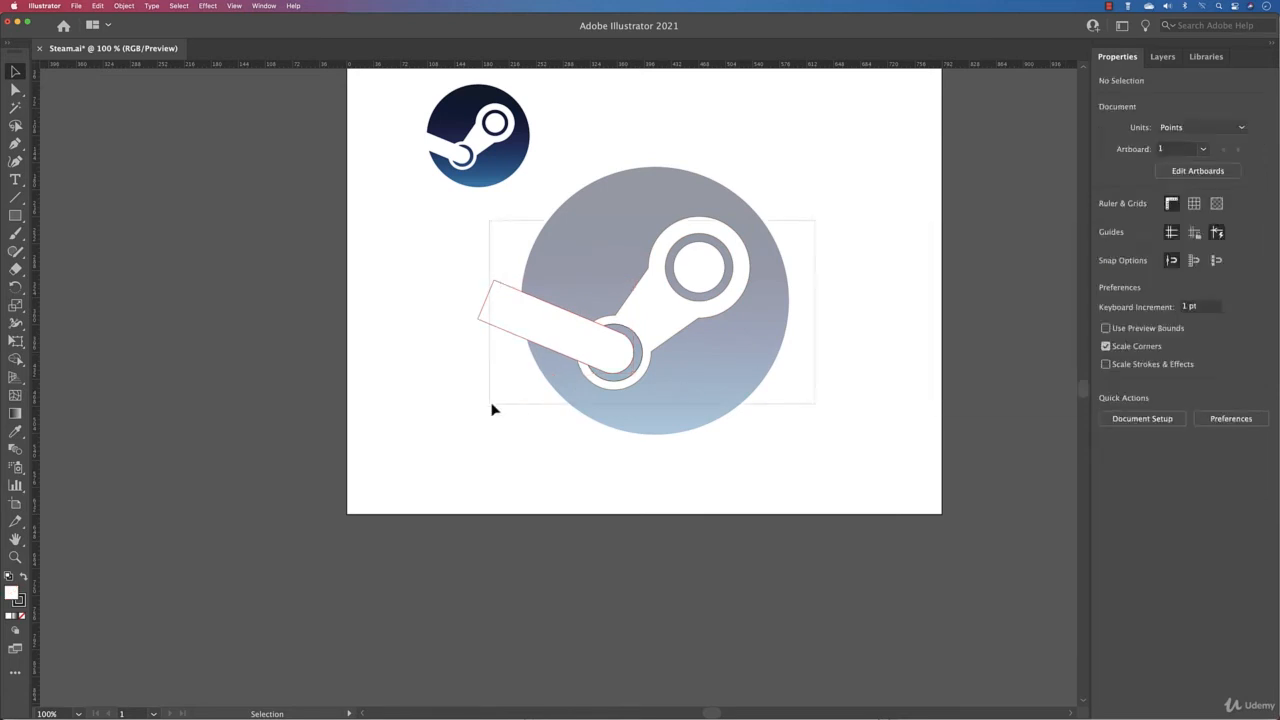
pyautogui.press('super+g')
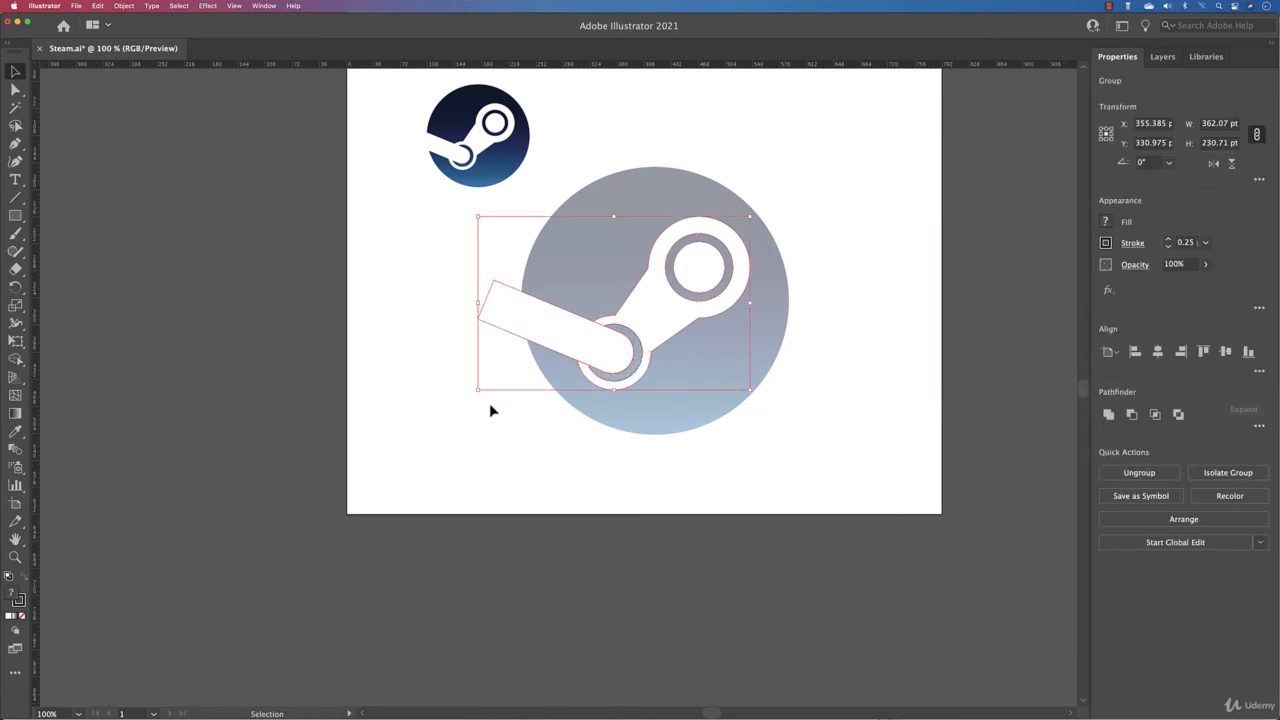
pyautogui.click(490, 410)
# Remove the stroke from the grouped white shapes by setting it to None
pyautogui.moveTo(431, 264); pyautogui.dragTo(848, 408)
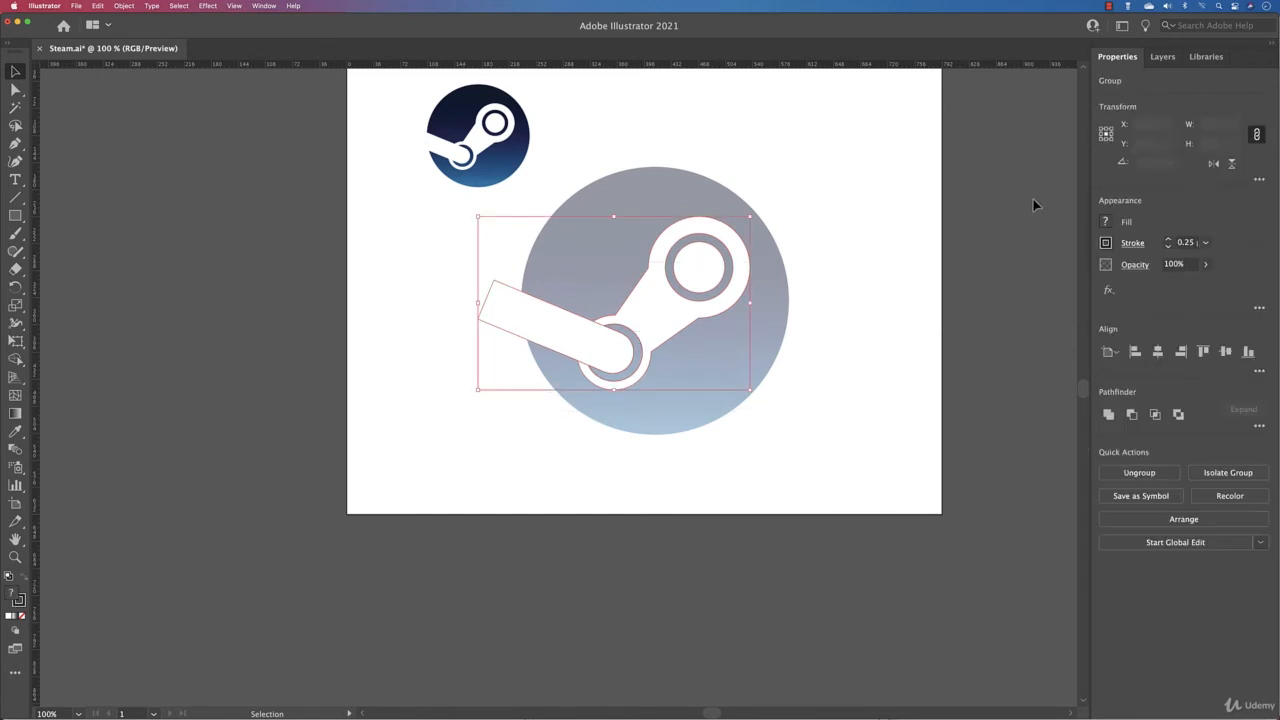
pyautogui.click(1106, 242)
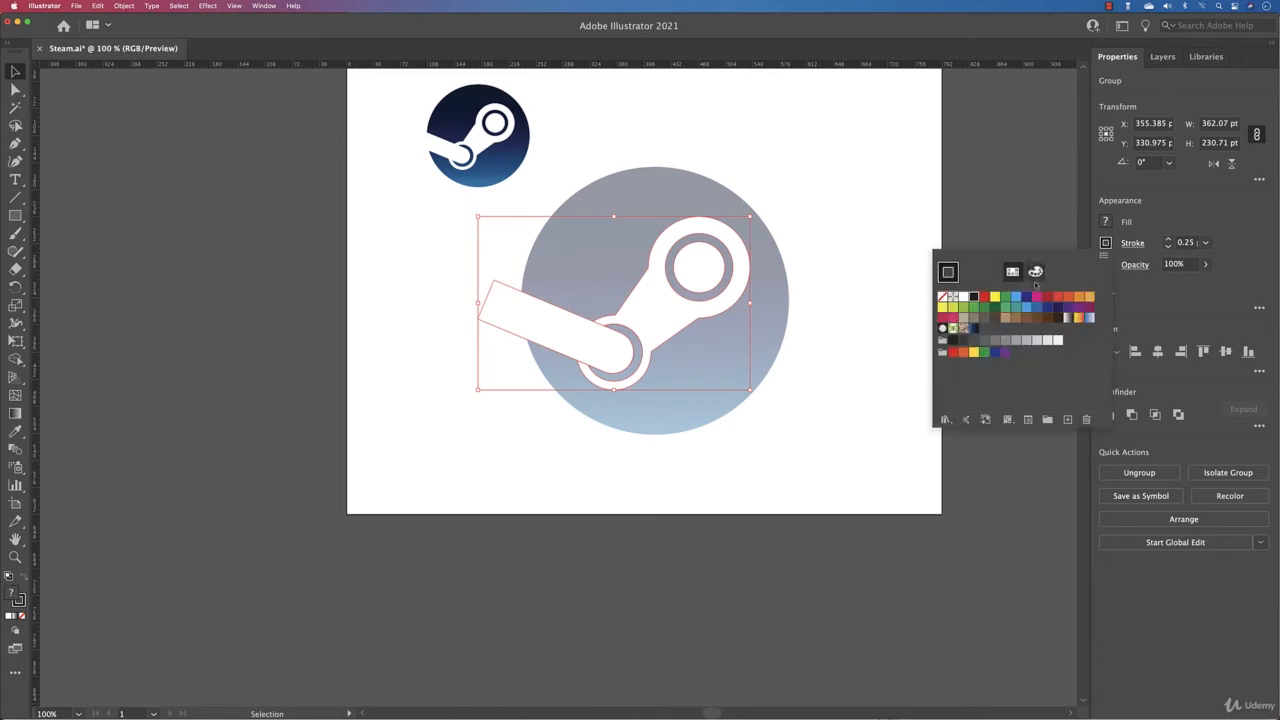
pyautogui.click(938, 293)
pyautogui.click(831, 300)
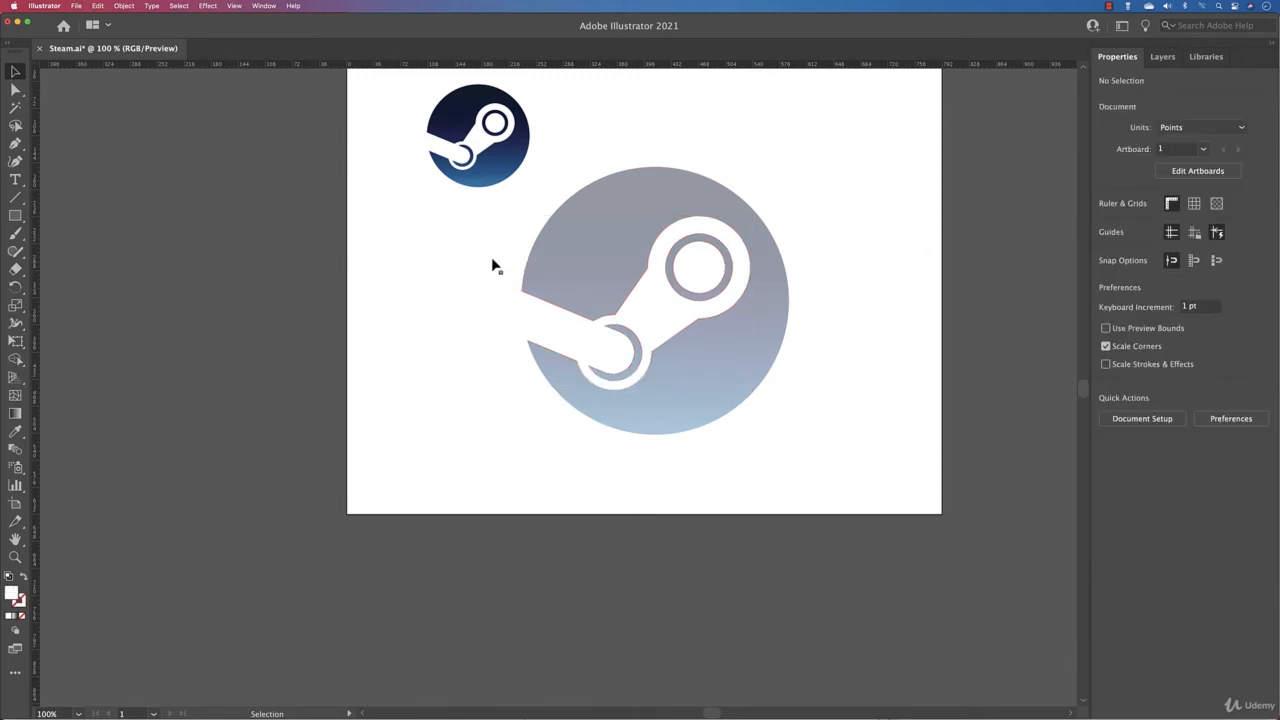
# Draw a circle about 361 pt in diameter over the faded reference disc and set its fill to None
pyautogui.scroll(-2, 649, 337)
pyautogui.scroll(4, 649, 337)
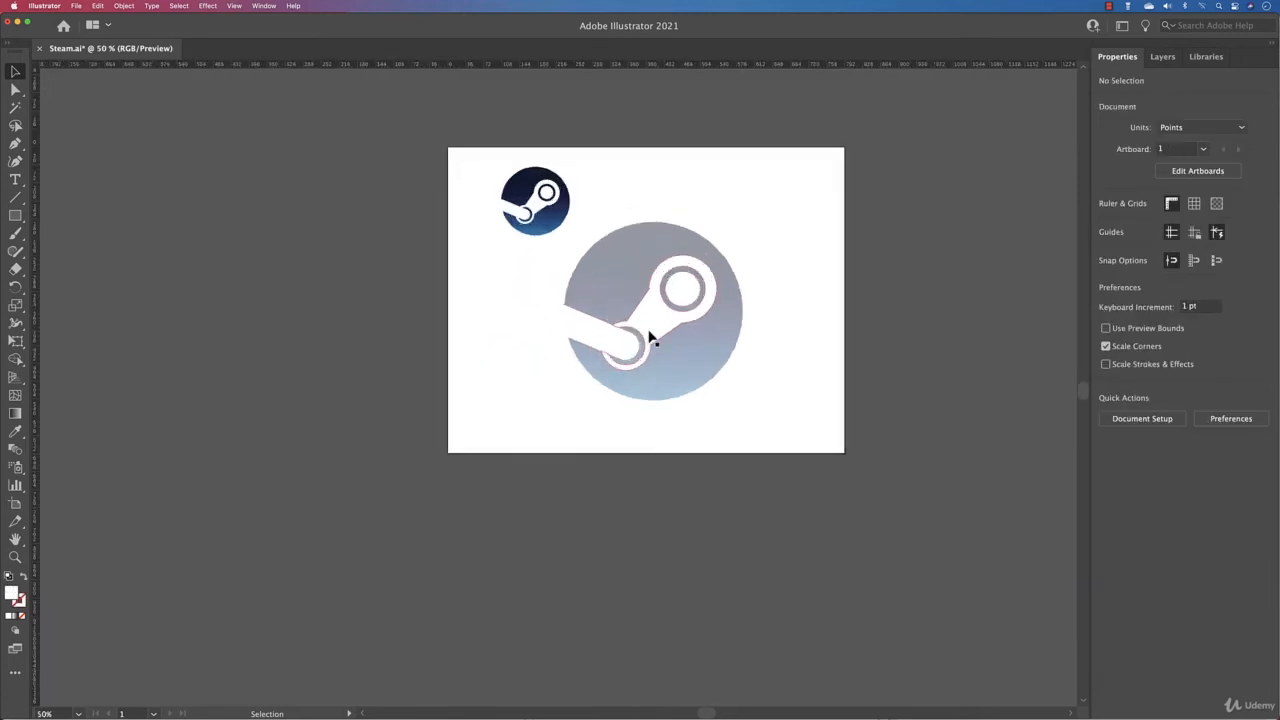
pyautogui.moveTo(668, 310); pyautogui.dragTo(591, 380)
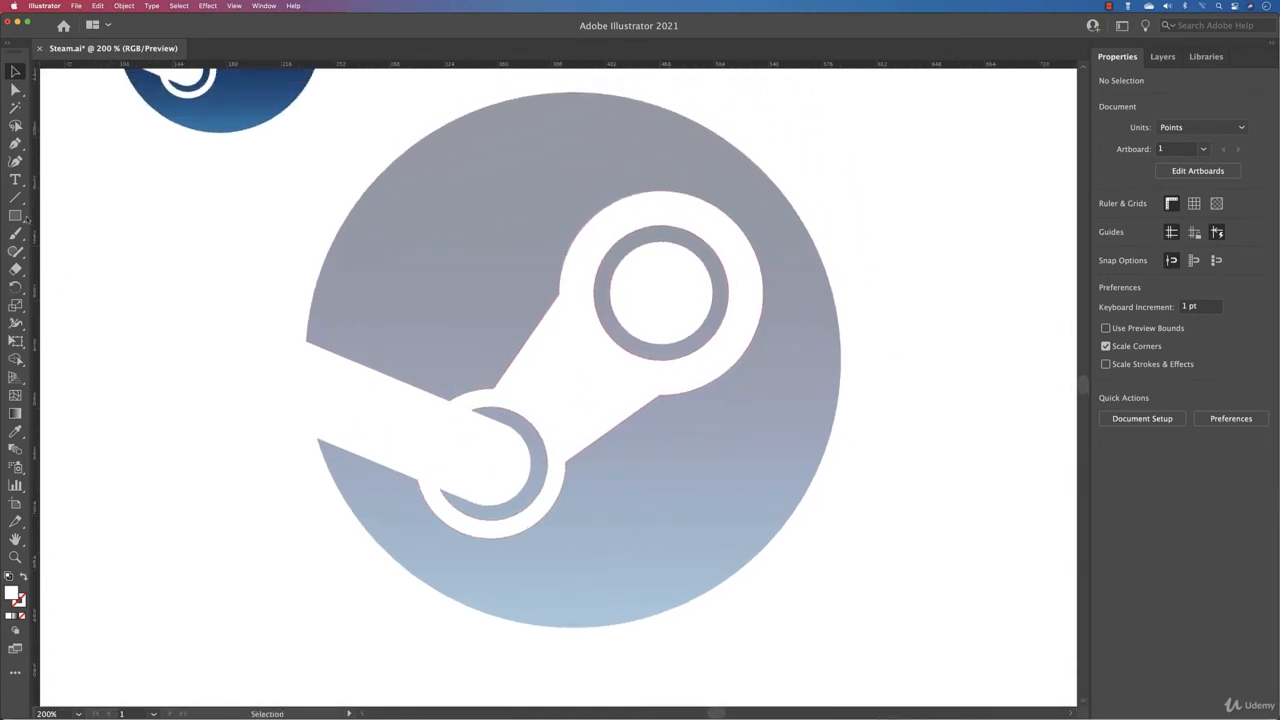
pyautogui.moveTo(26, 213); pyautogui.dragTo(90, 251)
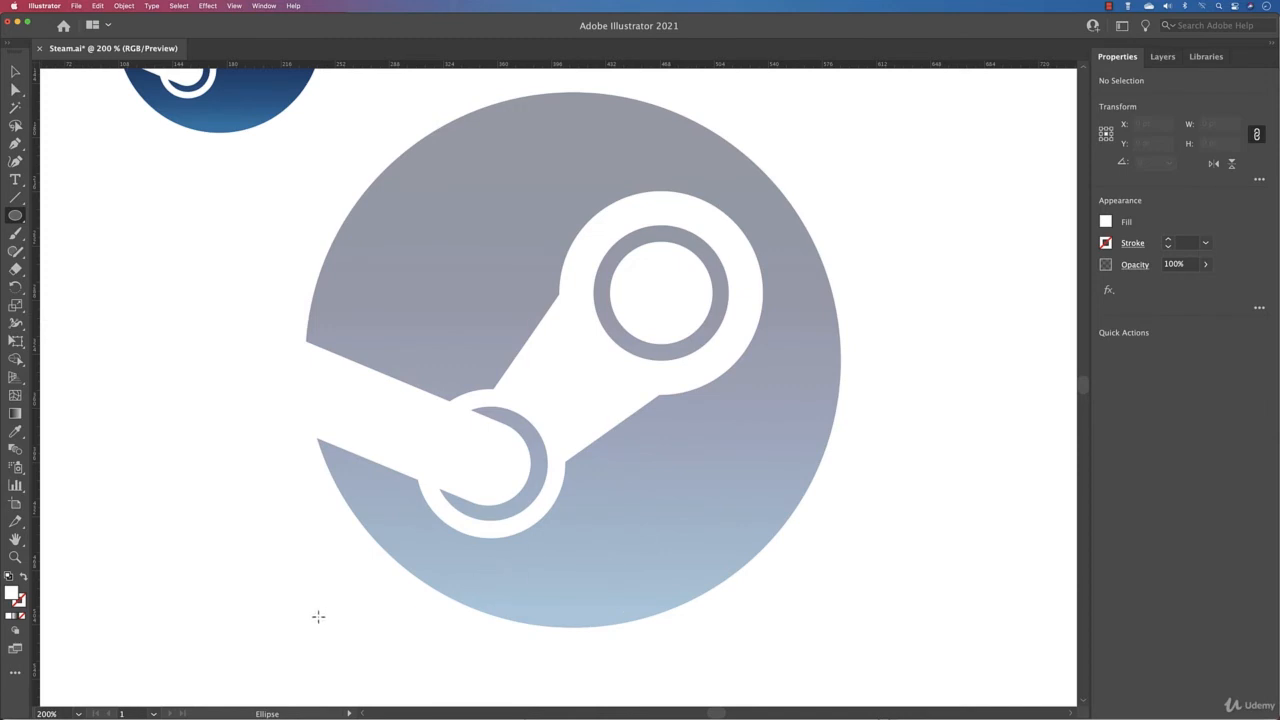
pyautogui.moveTo(318, 616); pyautogui.dragTo(866, 92)
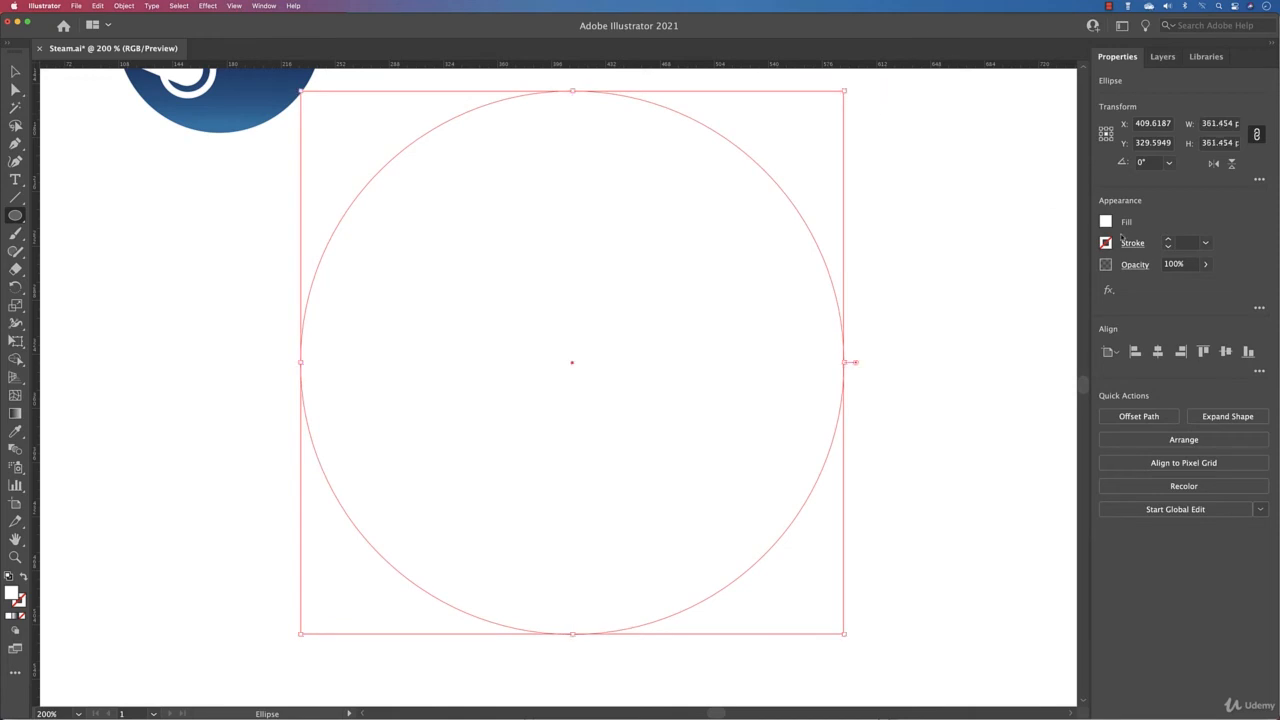
pyautogui.click(1105, 221)
pyautogui.click(942, 275)
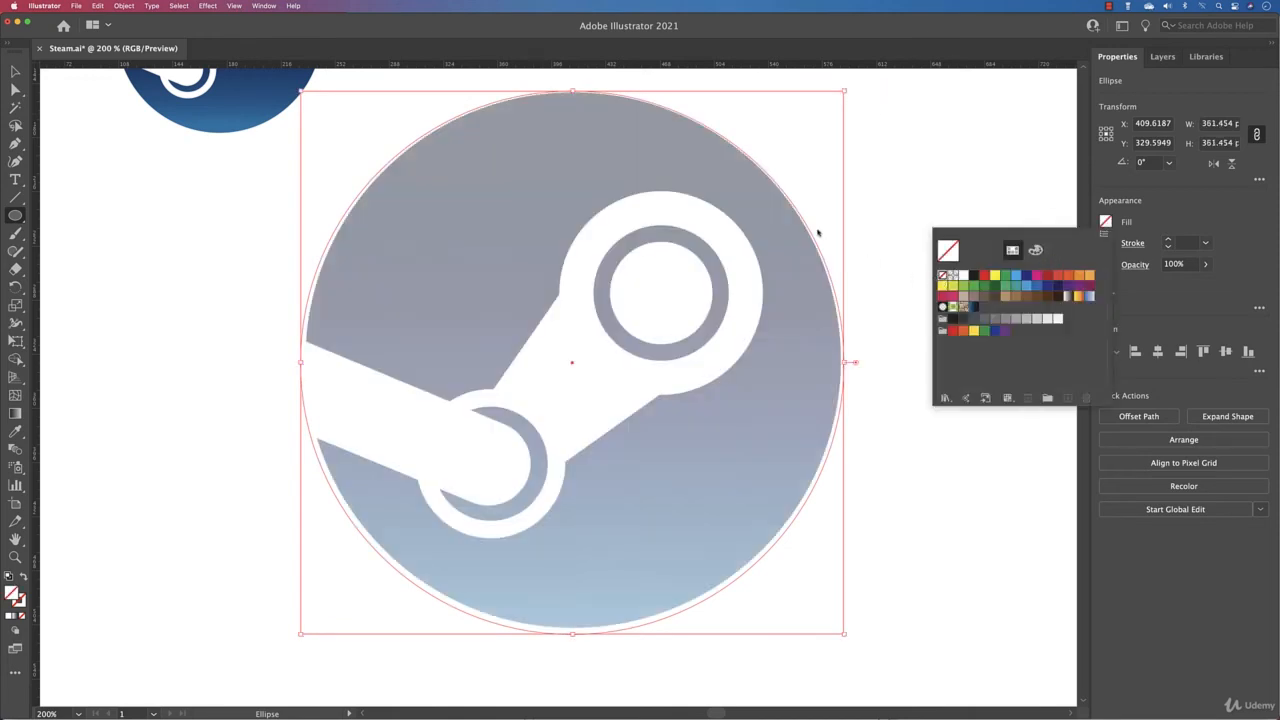
# Fit the circle to the faded disc's edge at about 356.6 pt wide and high, and send it to the back
pyautogui.moveTo(843, 93); pyautogui.dragTo(843, 95)
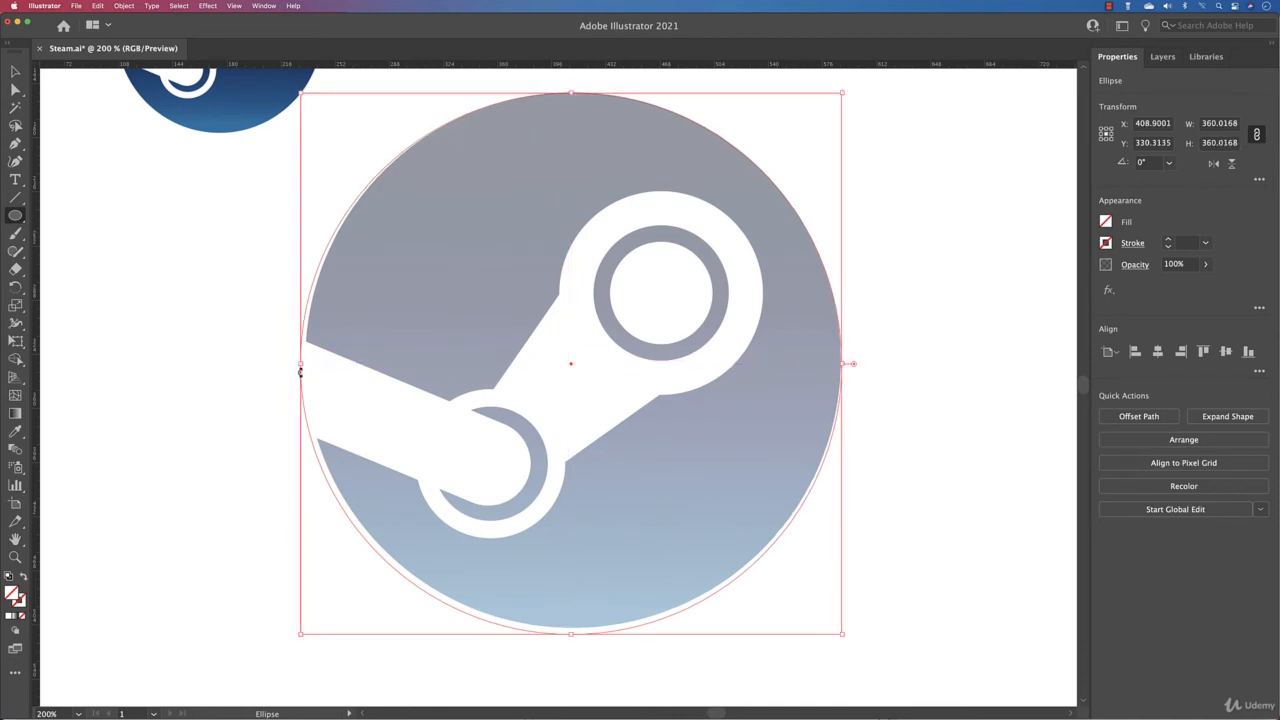
pyautogui.moveTo(301, 364); pyautogui.dragTo(307, 366)
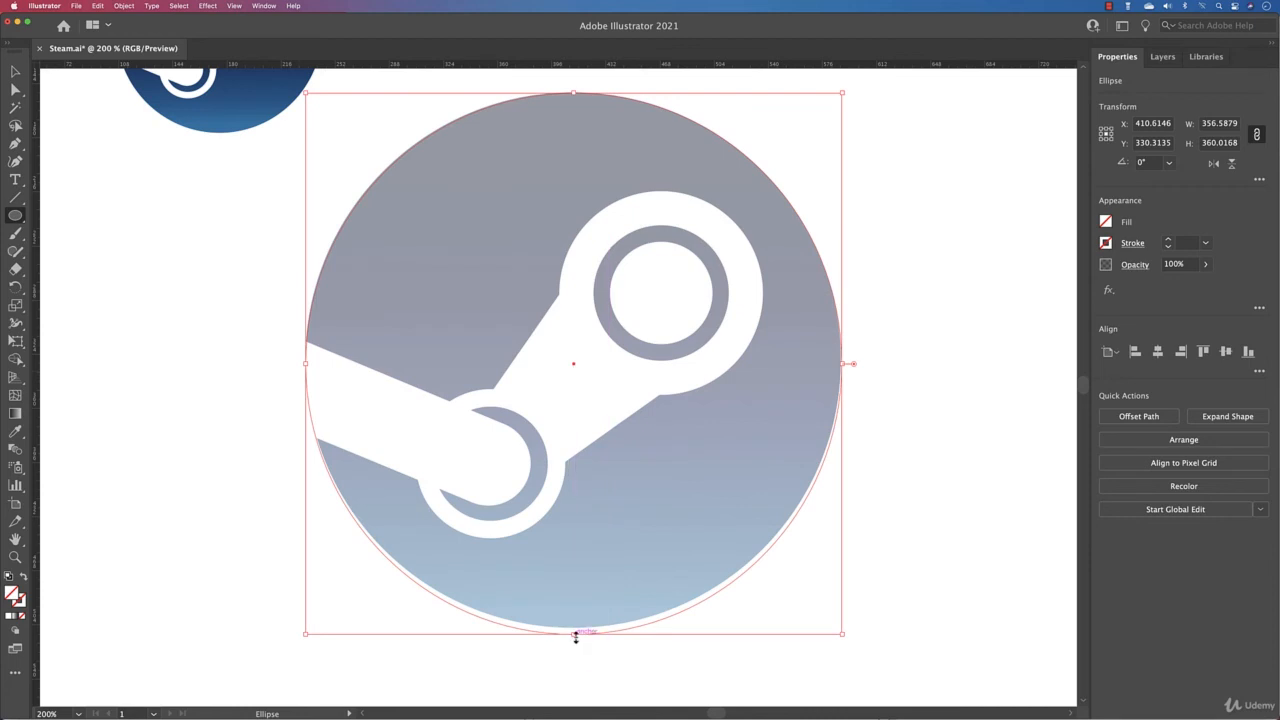
pyautogui.moveTo(574, 633); pyautogui.dragTo(576, 629)
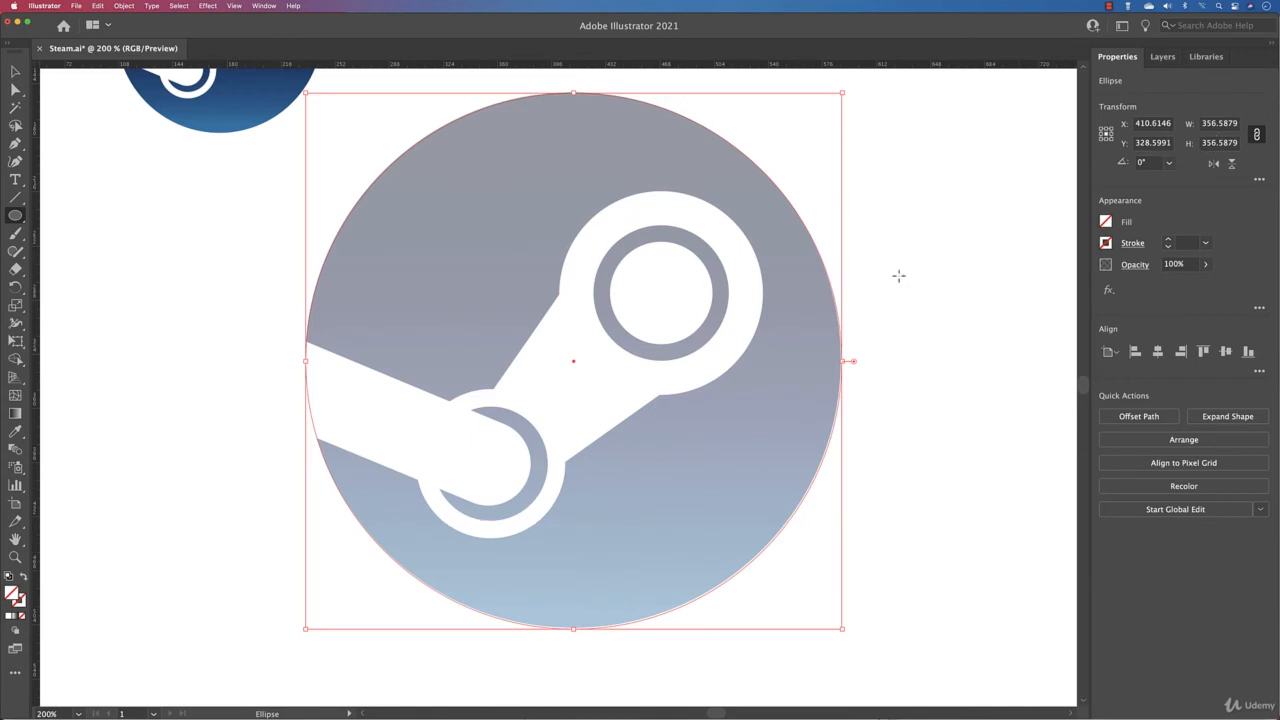
pyautogui.click(1199, 444)
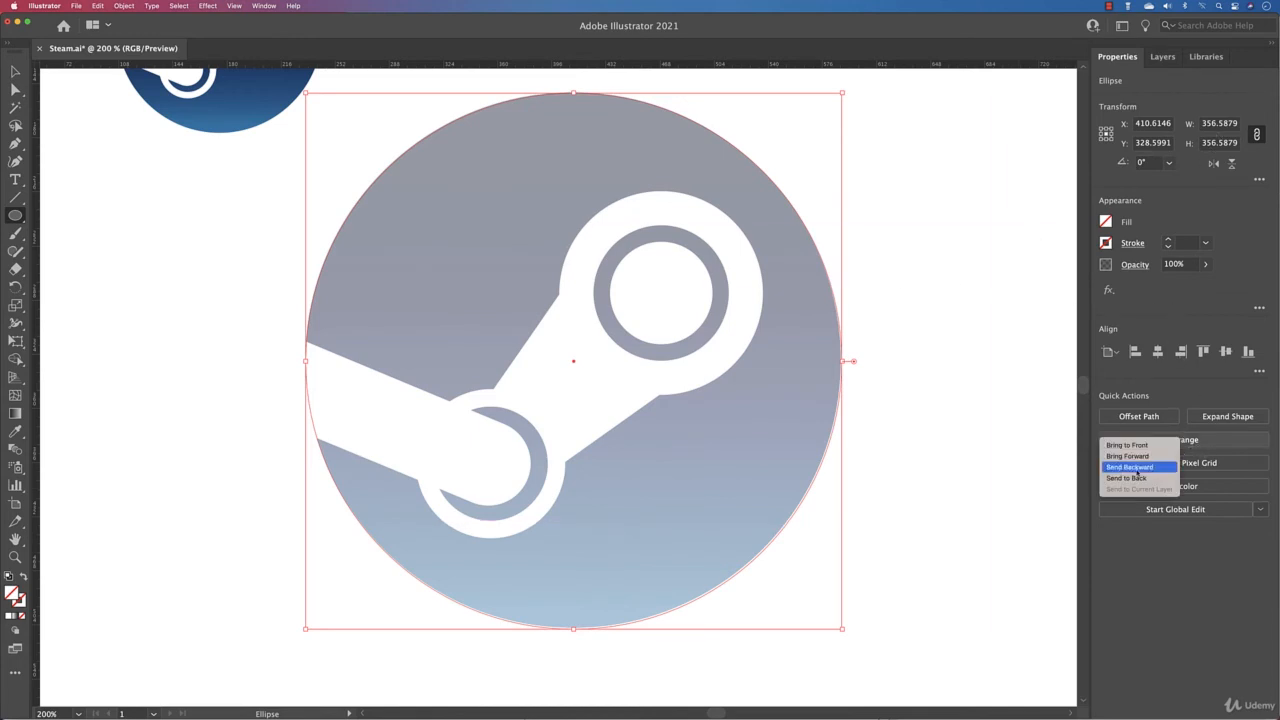
pyautogui.click(1137, 479)
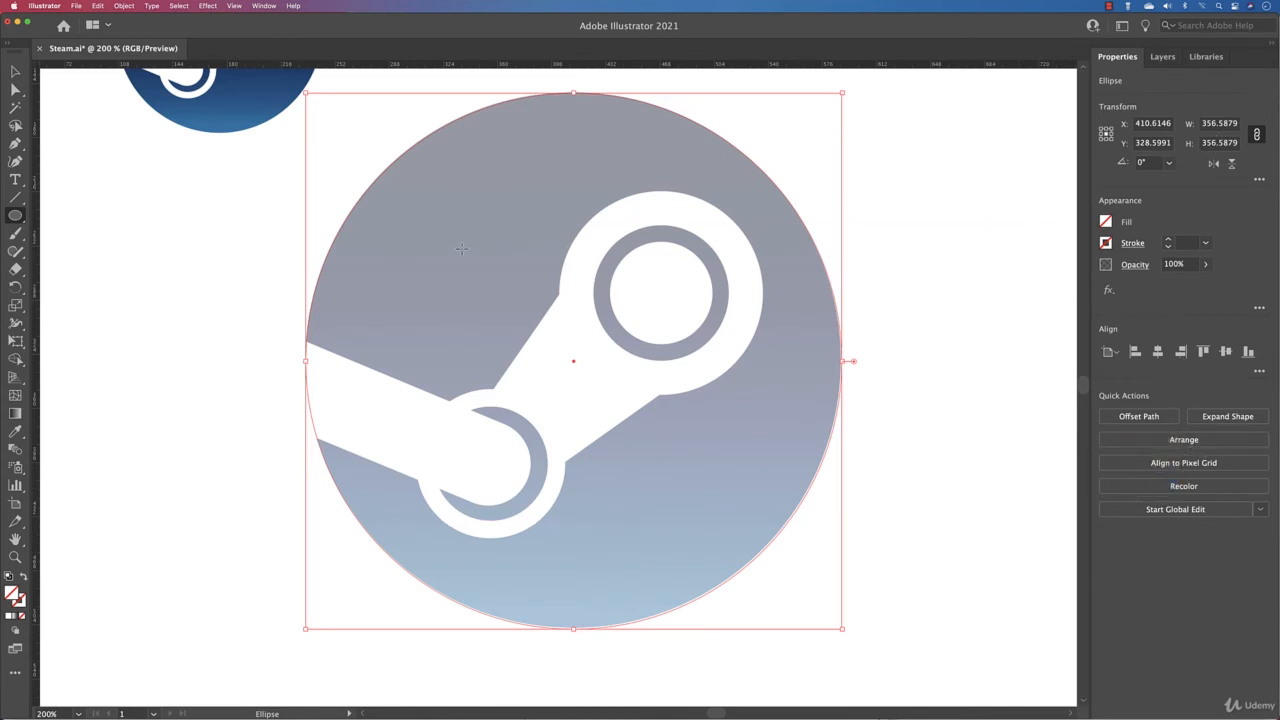
# Fill the large circle with the white-to-black linear gradient swatch
pyautogui.press('super+minus')
pyautogui.press('super+minus')
pyautogui.press('super+minus')
pyautogui.press('super+minus')
pyautogui.moveTo(484, 325); pyautogui.dragTo(485, 333)
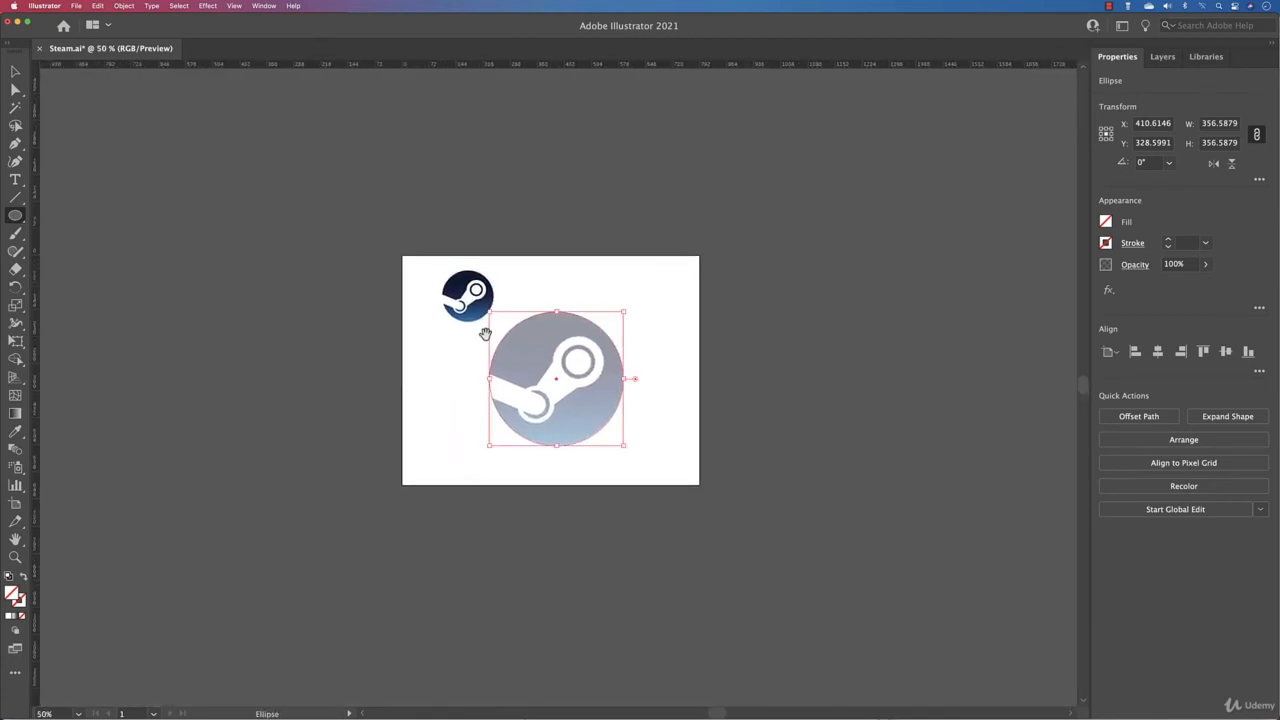
pyautogui.press('super+equal')
pyautogui.press('super+equal')
pyautogui.press('super+equal')
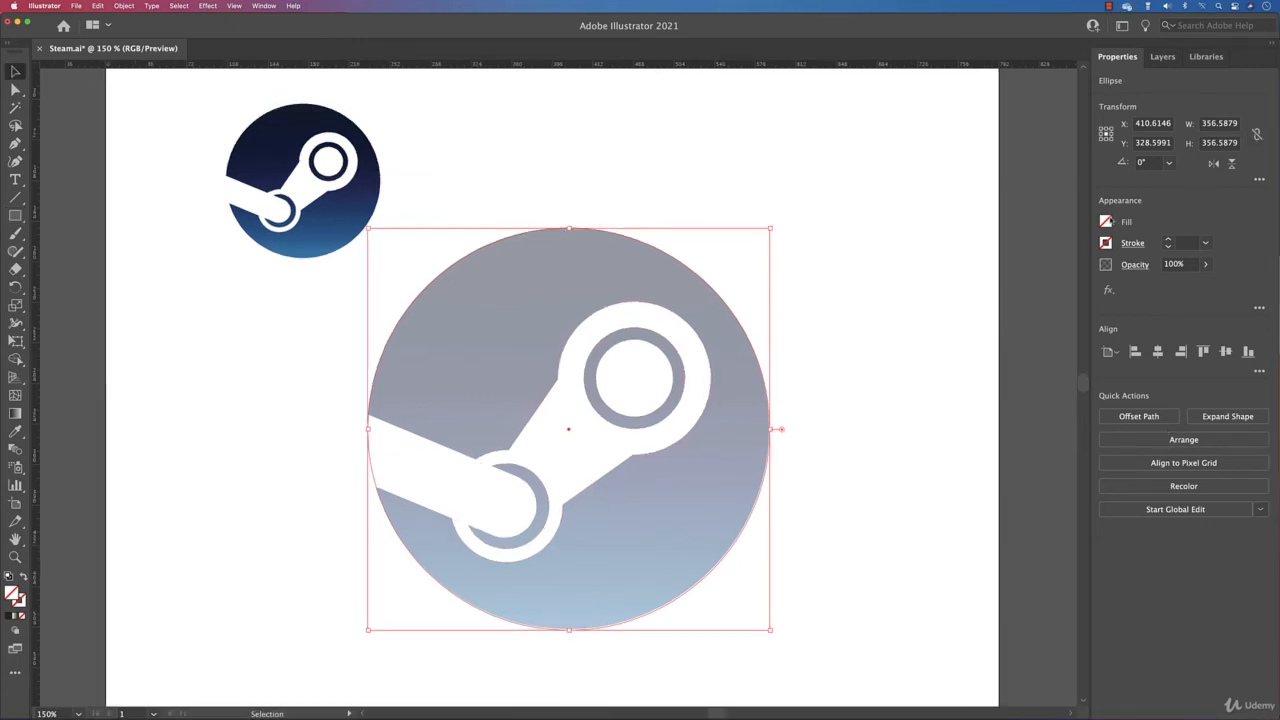
pyautogui.click(1105, 222)
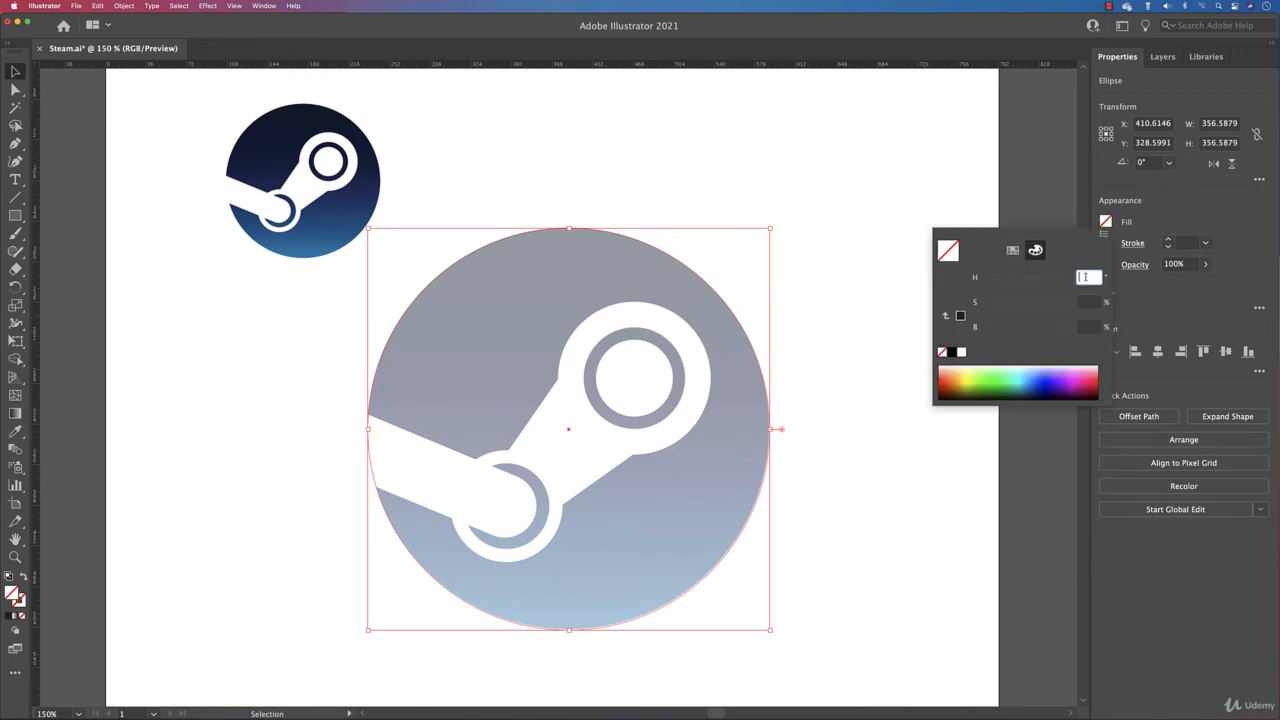
pyautogui.click(1012, 249)
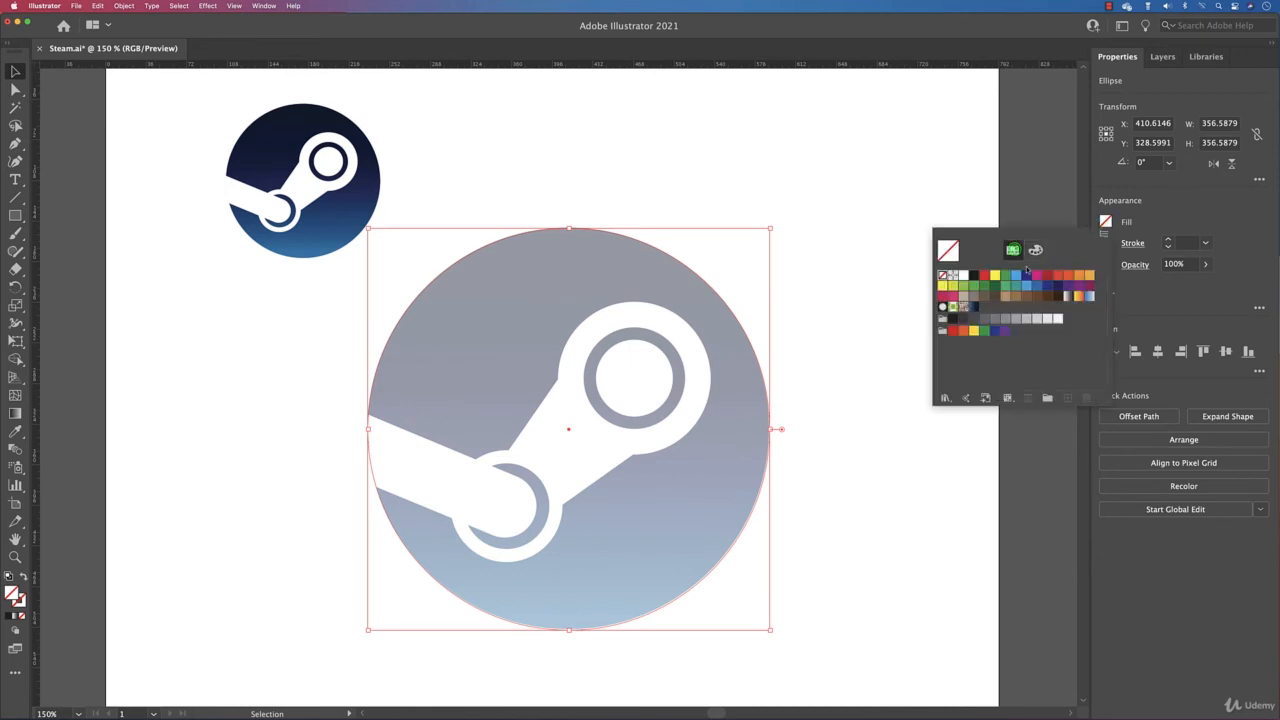
pyautogui.click(1068, 297)
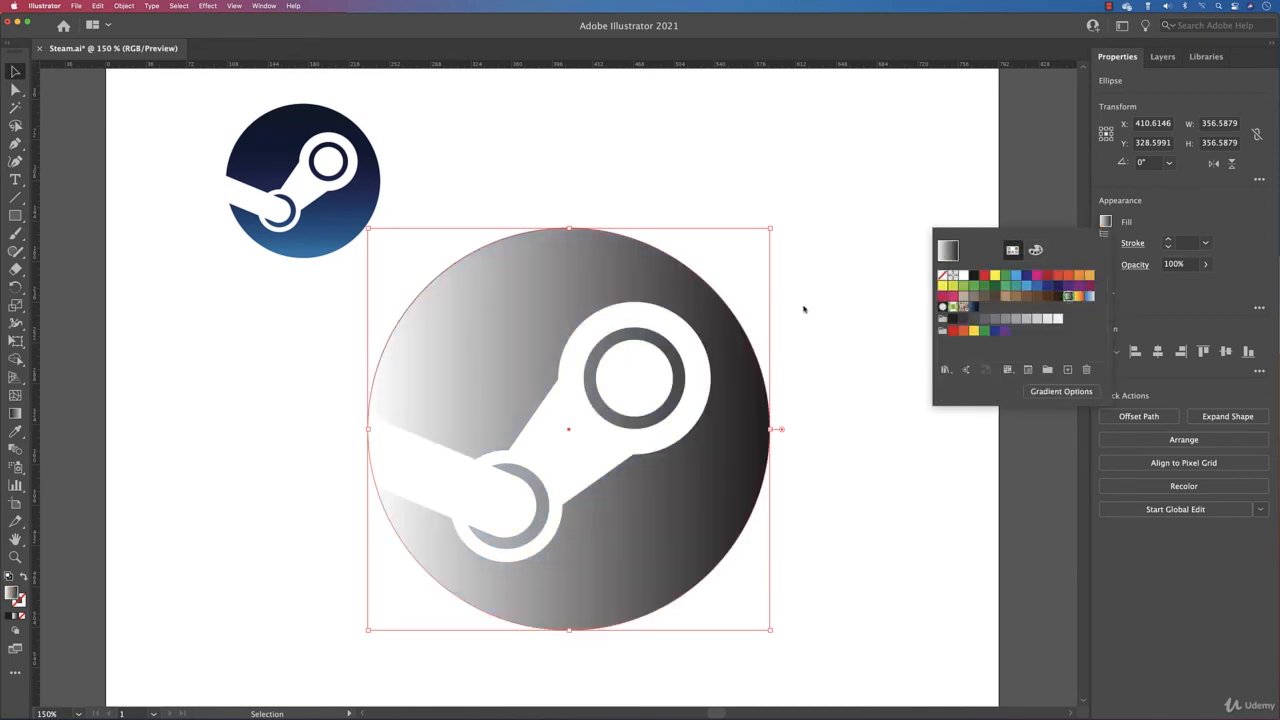
# Recolor the gradient's black stop with the dark navy sampled from the small logo's upper edge, and set the angle to 90°
pyautogui.click(1061, 391)
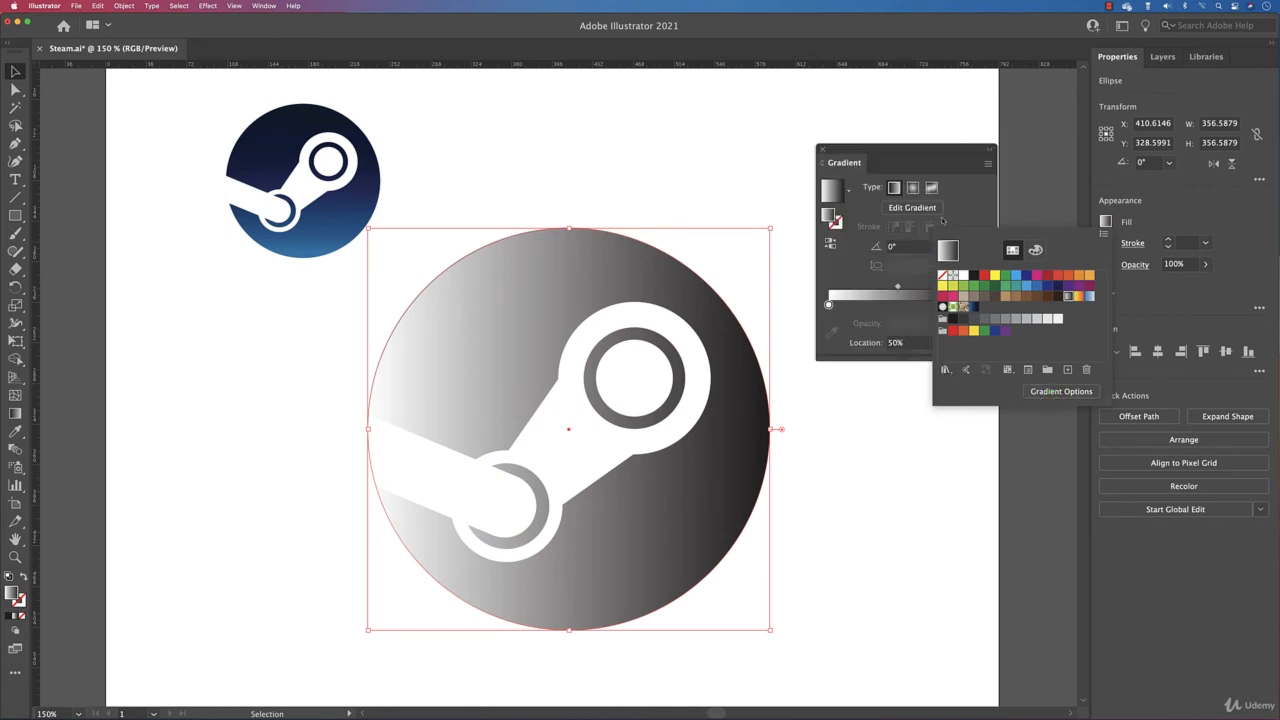
pyautogui.click(970, 217)
pyautogui.click(967, 305)
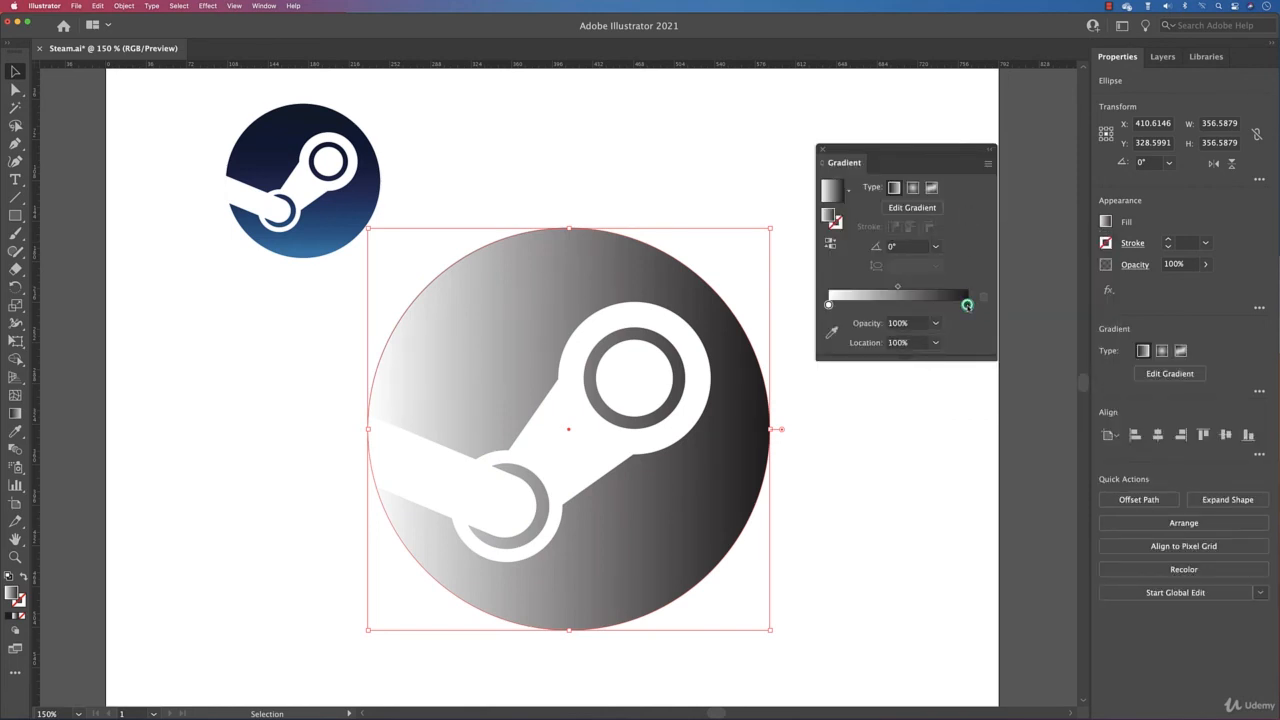
pyautogui.click(831, 333)
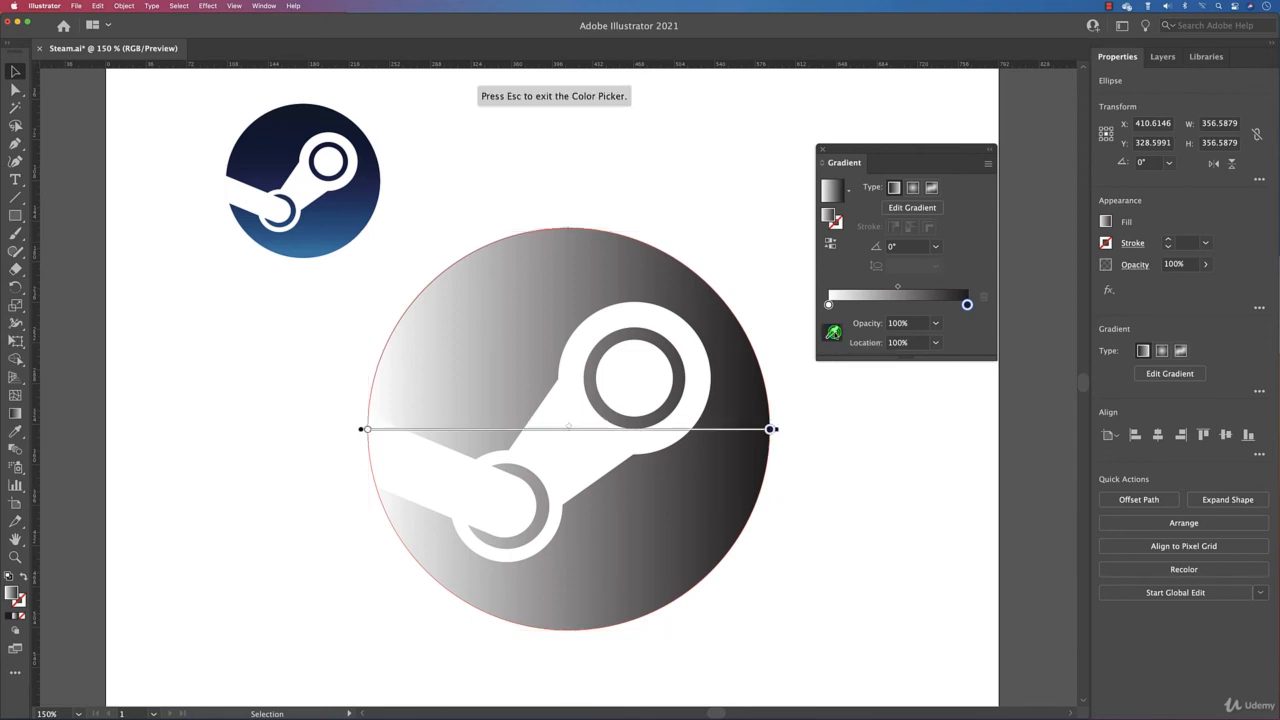
pyautogui.click(292, 106)
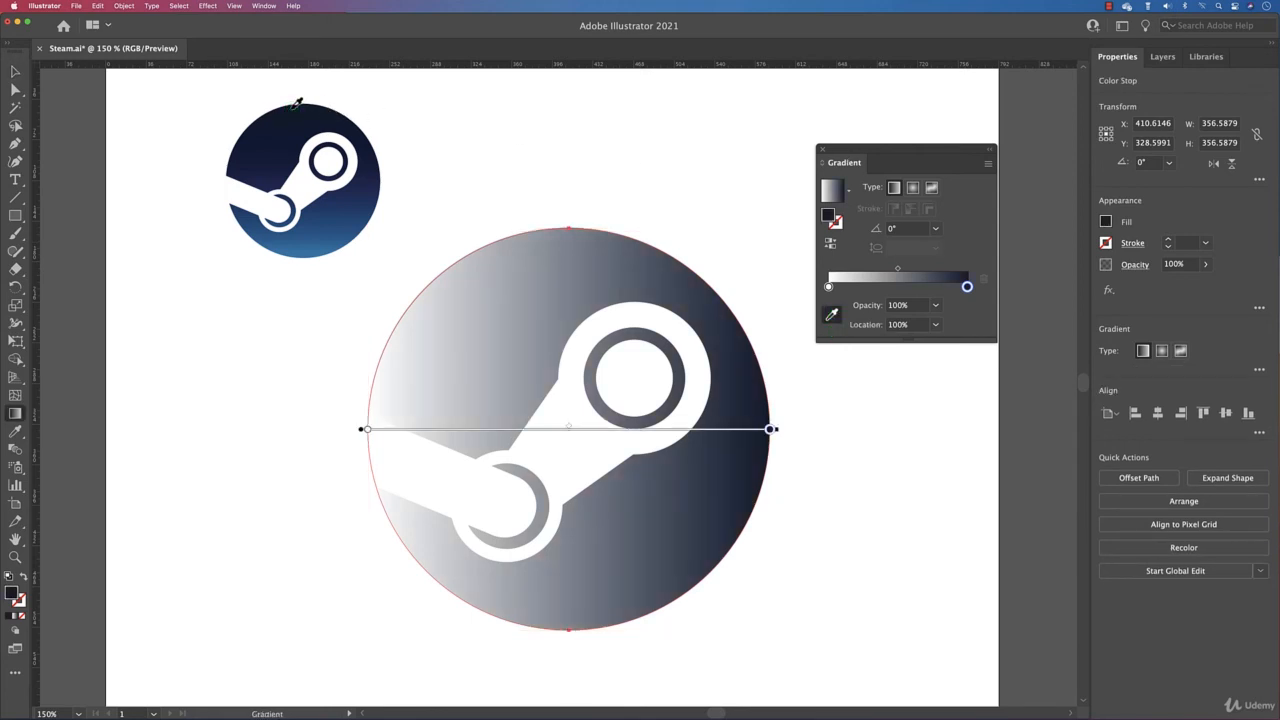
pyautogui.click(935, 230)
pyautogui.click(973, 314)
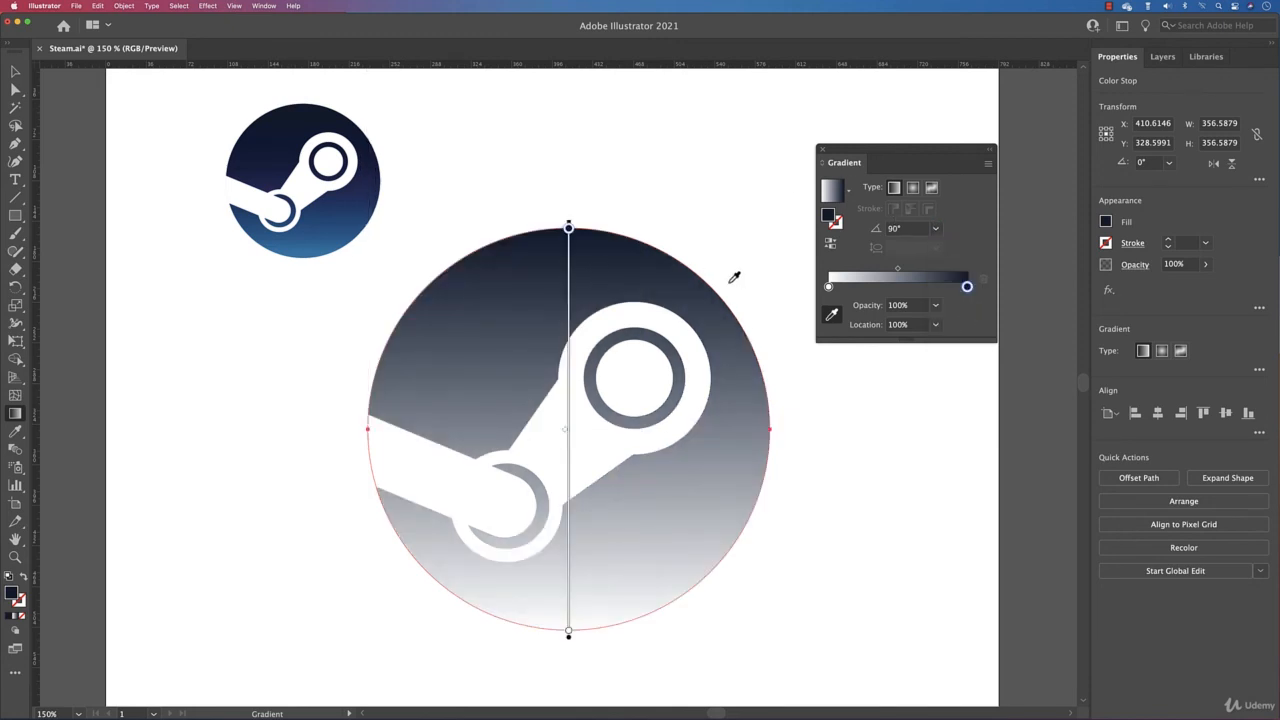
# Recolor the gradient's white stop with the blue sampled from the lower part of the small logo, redoing the first sample
pyautogui.click(828, 286)
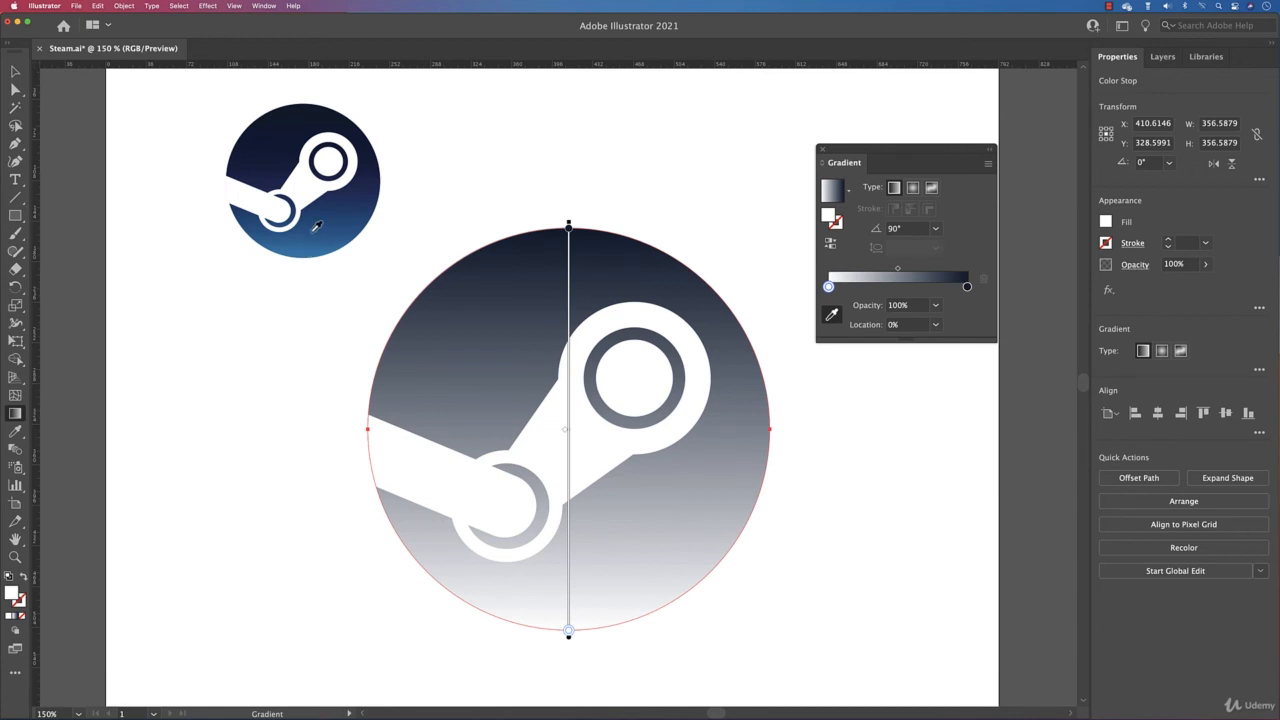
pyautogui.keyDown('shift'); pyautogui.click(314, 220); pyautogui.keyUp('shift')
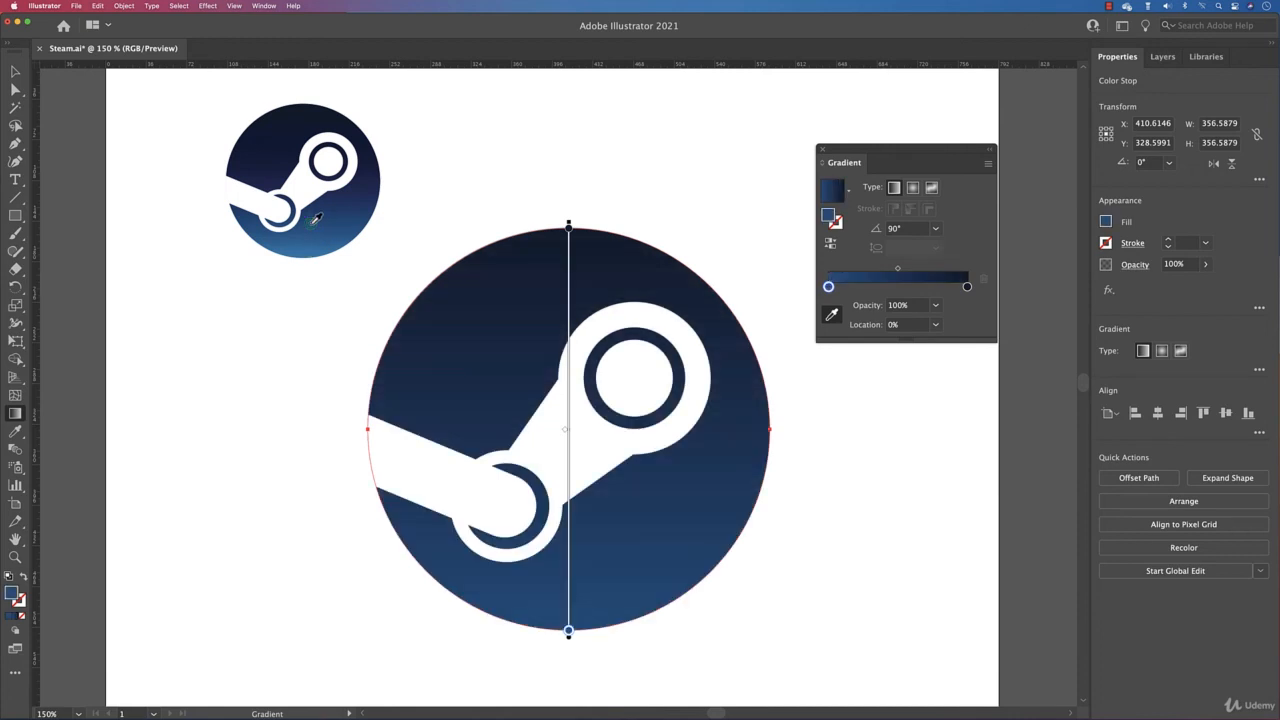
pyautogui.press('super+z')
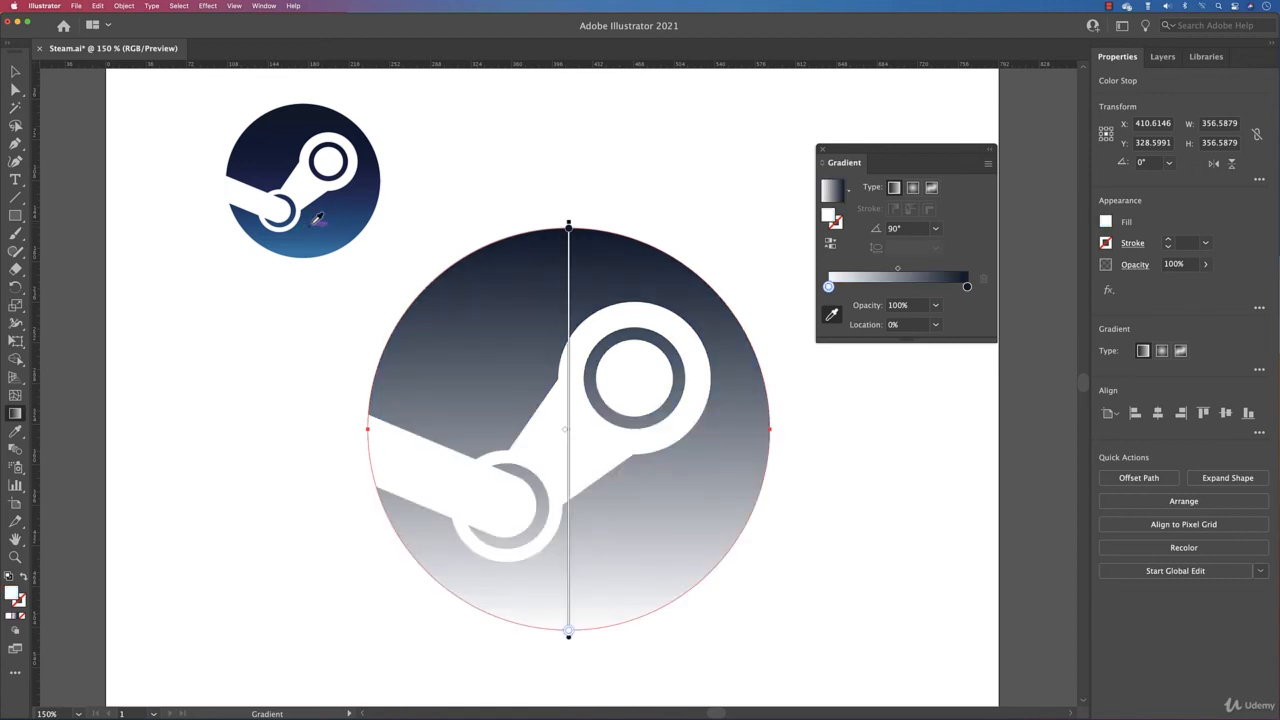
pyautogui.keyDown('shift'); pyautogui.click(314, 220); pyautogui.keyUp('shift')
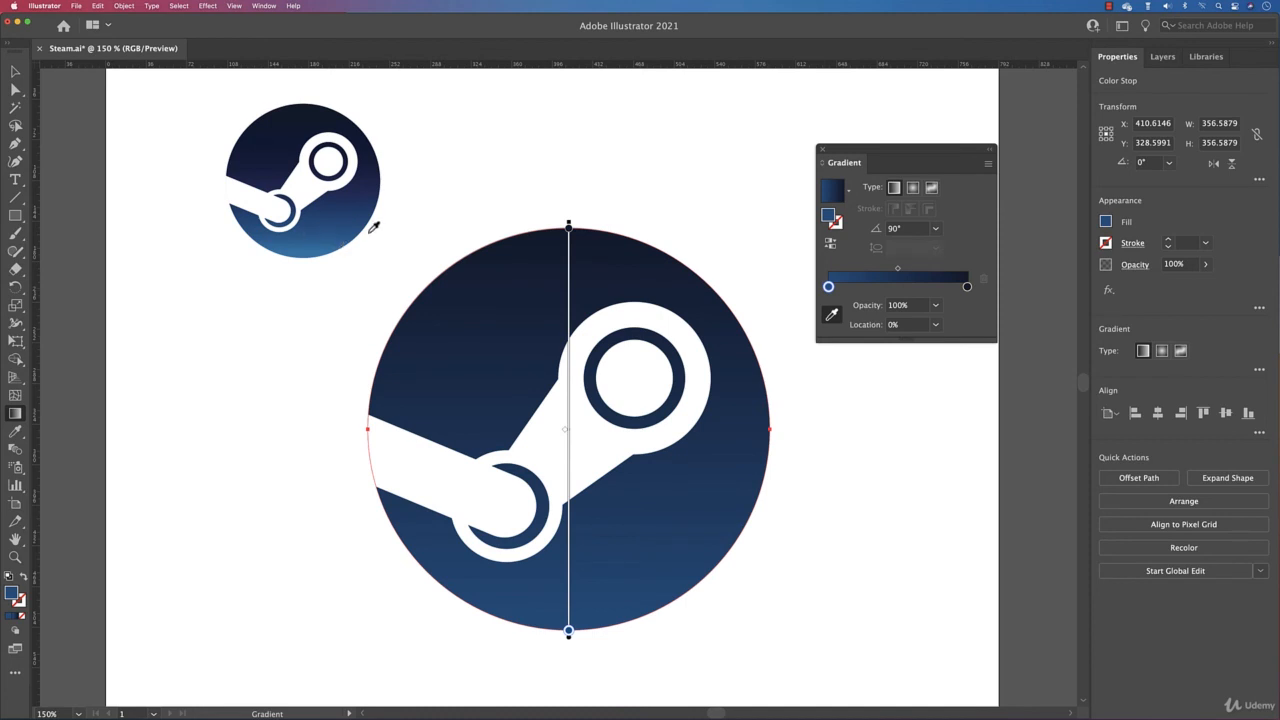
# Raise the blue stop's brightness to about 61% and shift the gradient midpoint to about 43.8%
pyautogui.doubleClick(568, 633)
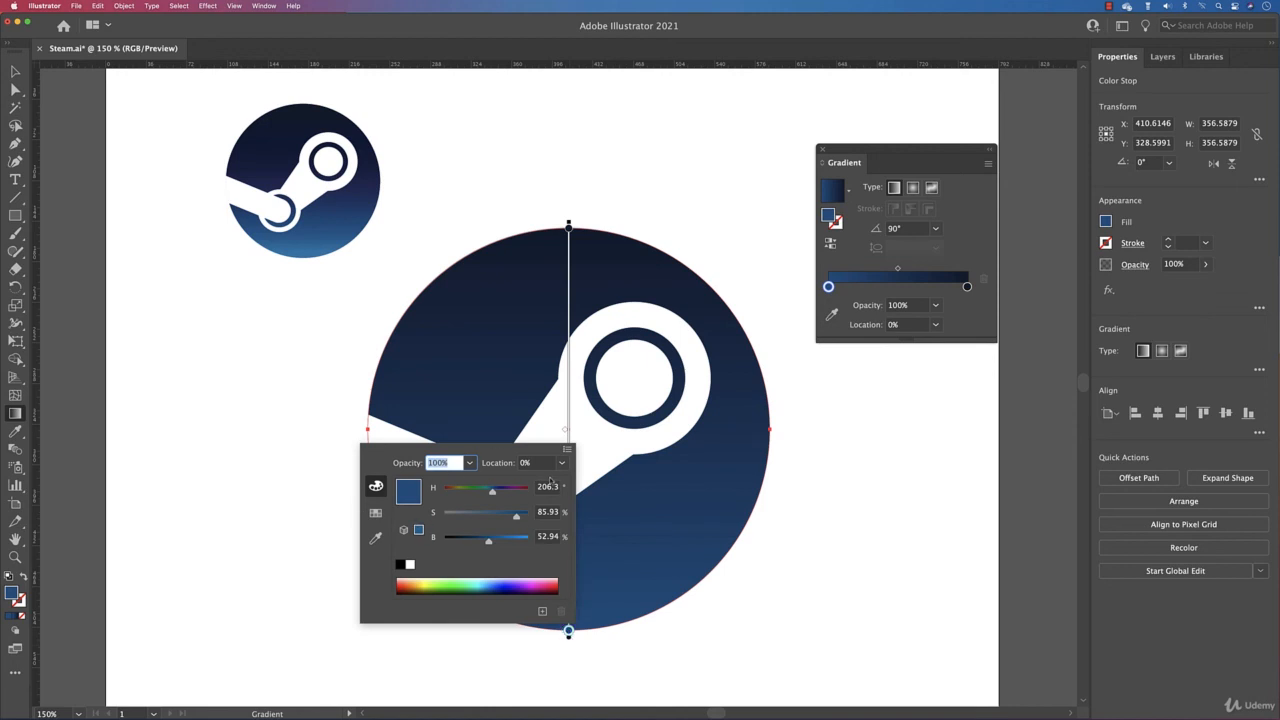
pyautogui.moveTo(487, 541); pyautogui.dragTo(495, 542)
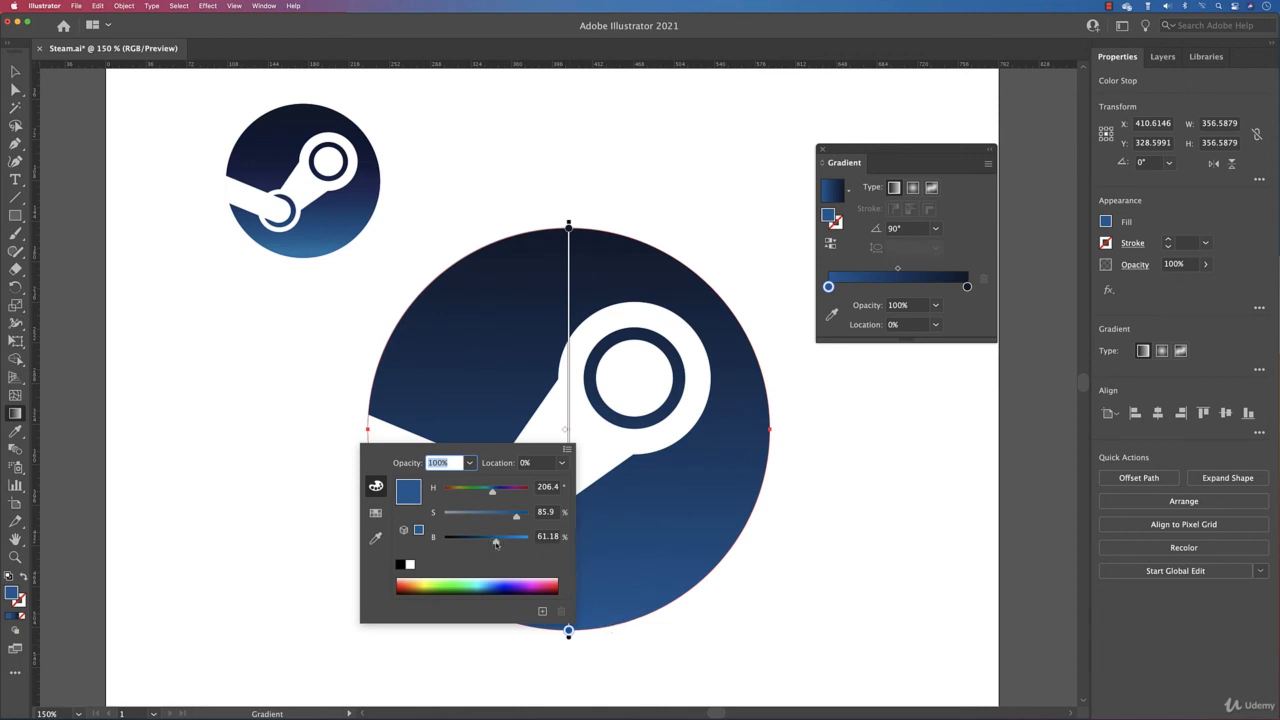
pyautogui.click(898, 269)
pyautogui.moveTo(898, 269); pyautogui.dragTo(890, 270)
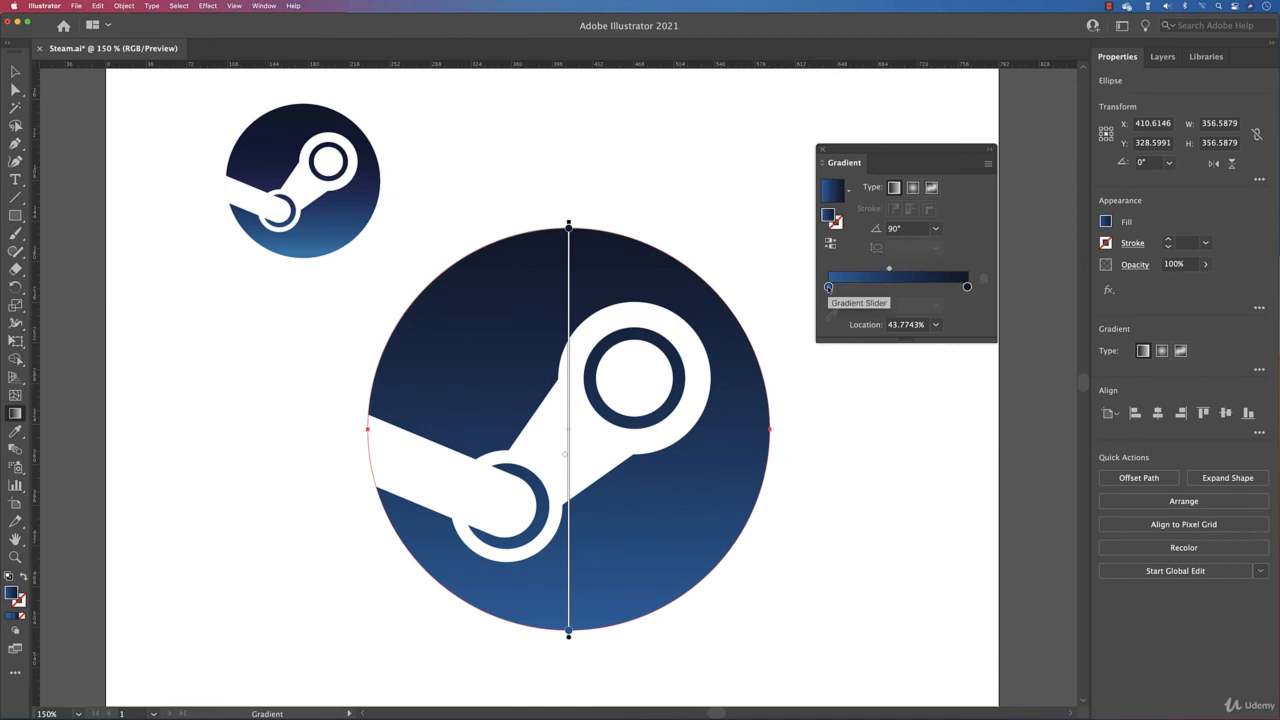
pyautogui.click(568, 632)
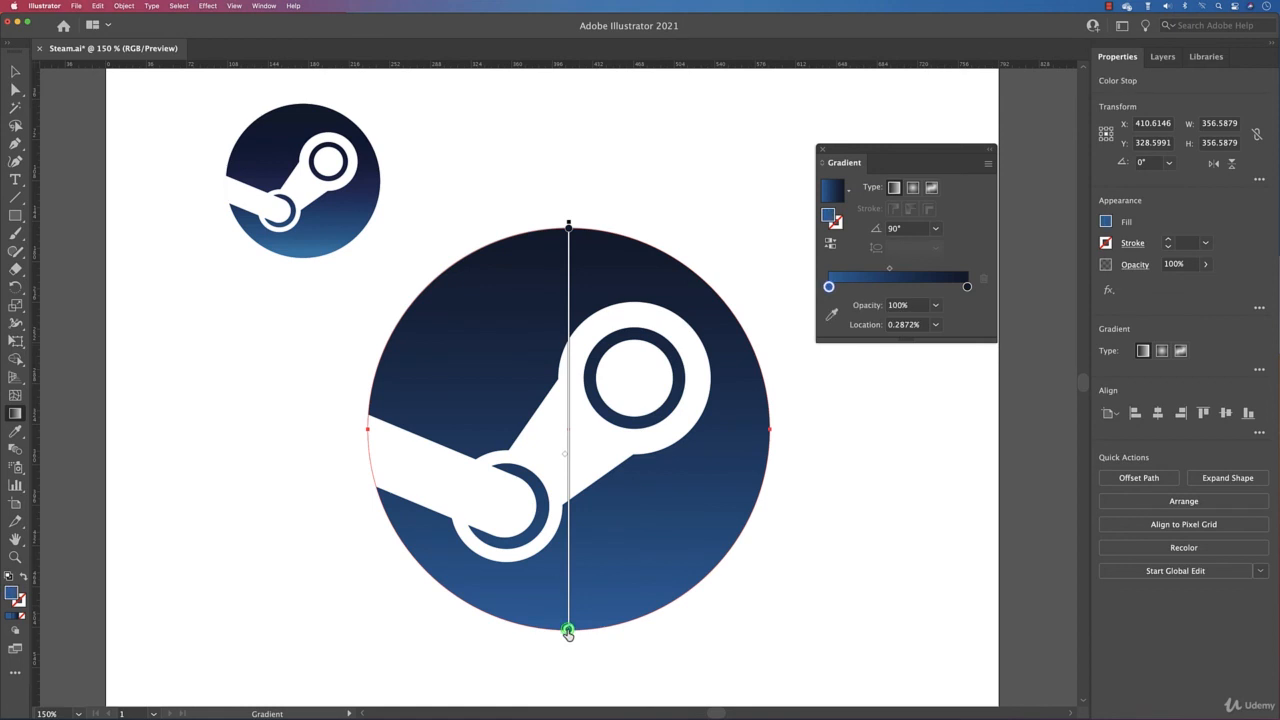
# Raise the gradient's blue stop brightness to about 70% and return the stop's location to 0%
pyautogui.doubleClick(568, 632)
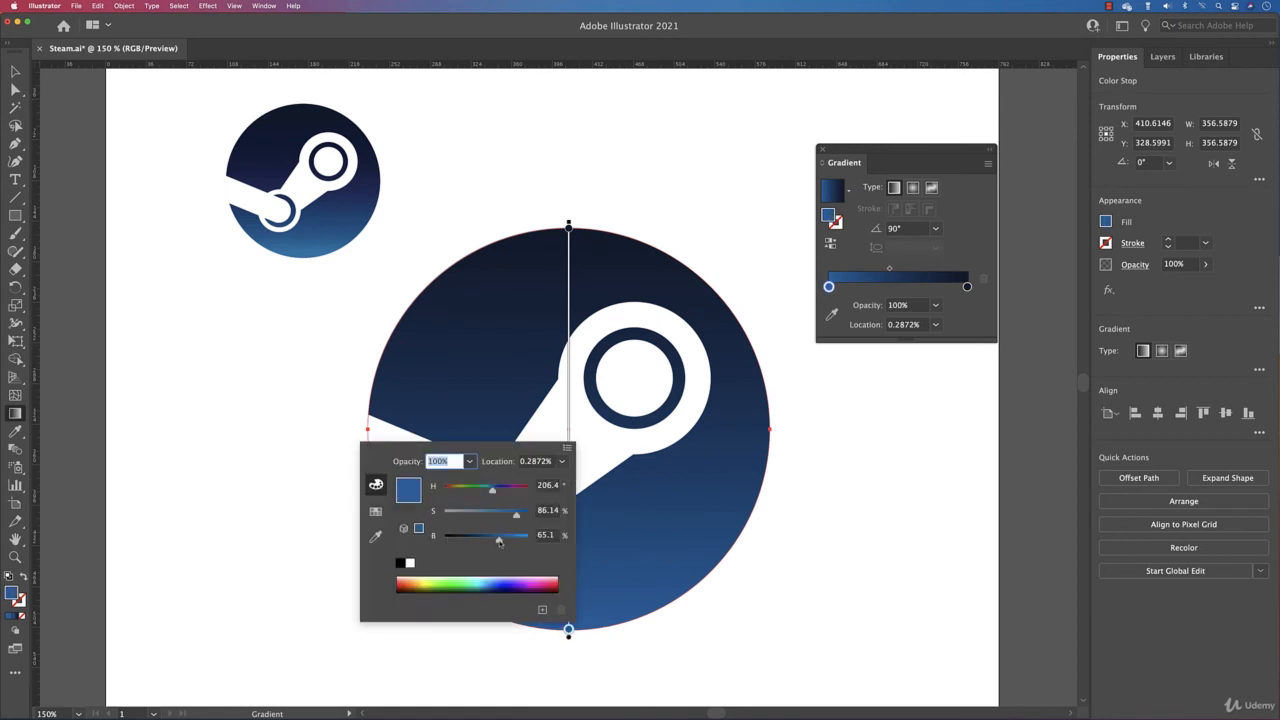
pyautogui.moveTo(499, 540); pyautogui.dragTo(504, 540)
pyautogui.click(973, 331)
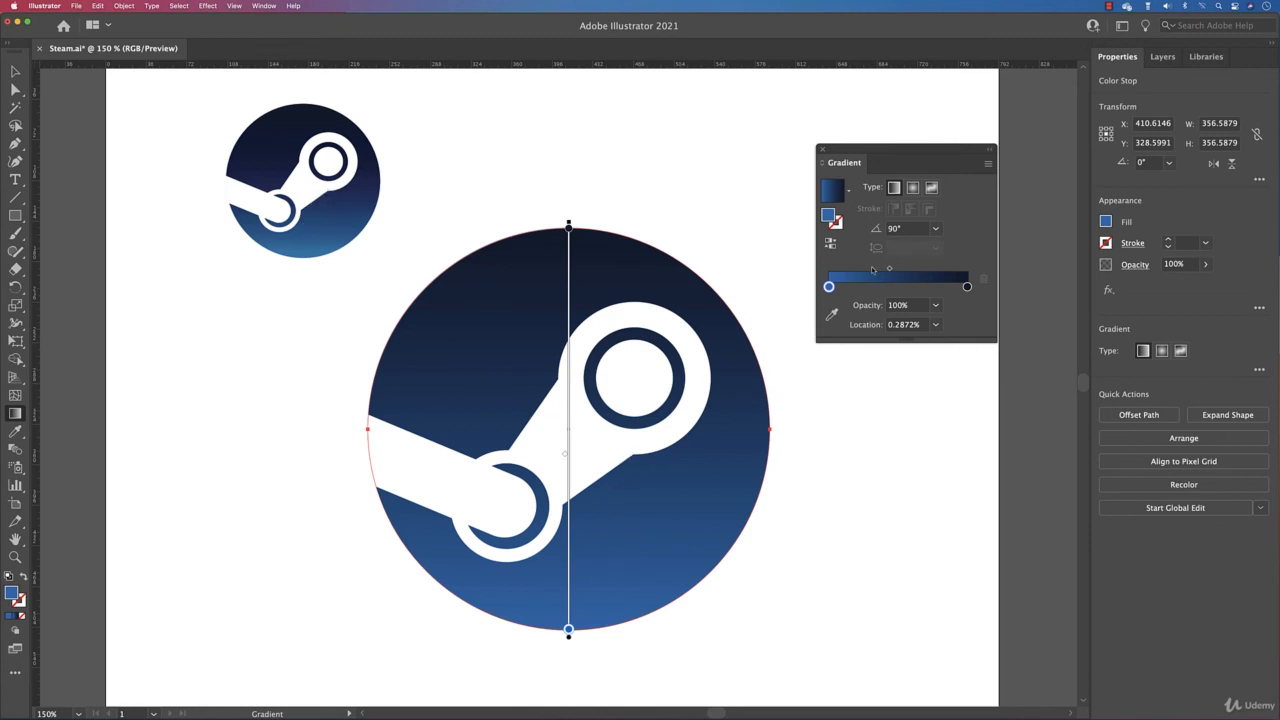
pyautogui.press('super+z')
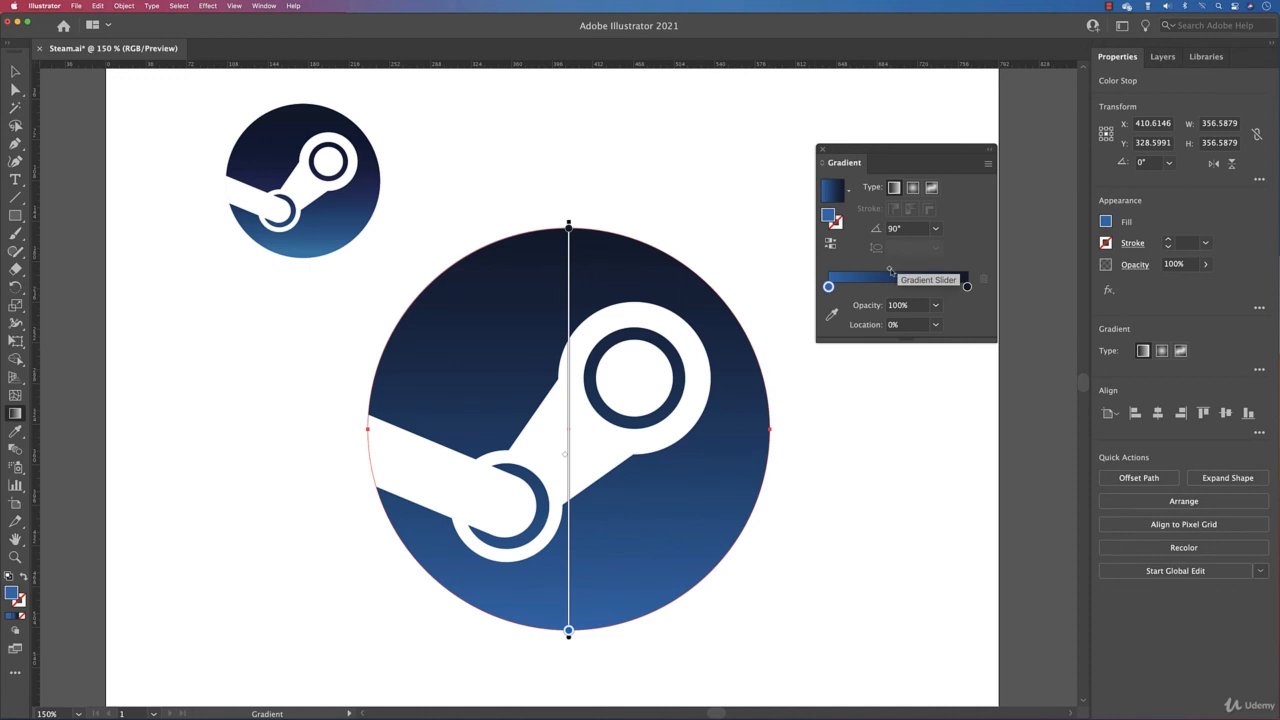
# Shift the gradient midpoint to about 41.8% and raise the blue stop's brightness to about 77%, leaving the circle deselected
pyautogui.moveTo(890, 270); pyautogui.dragTo(887, 271)
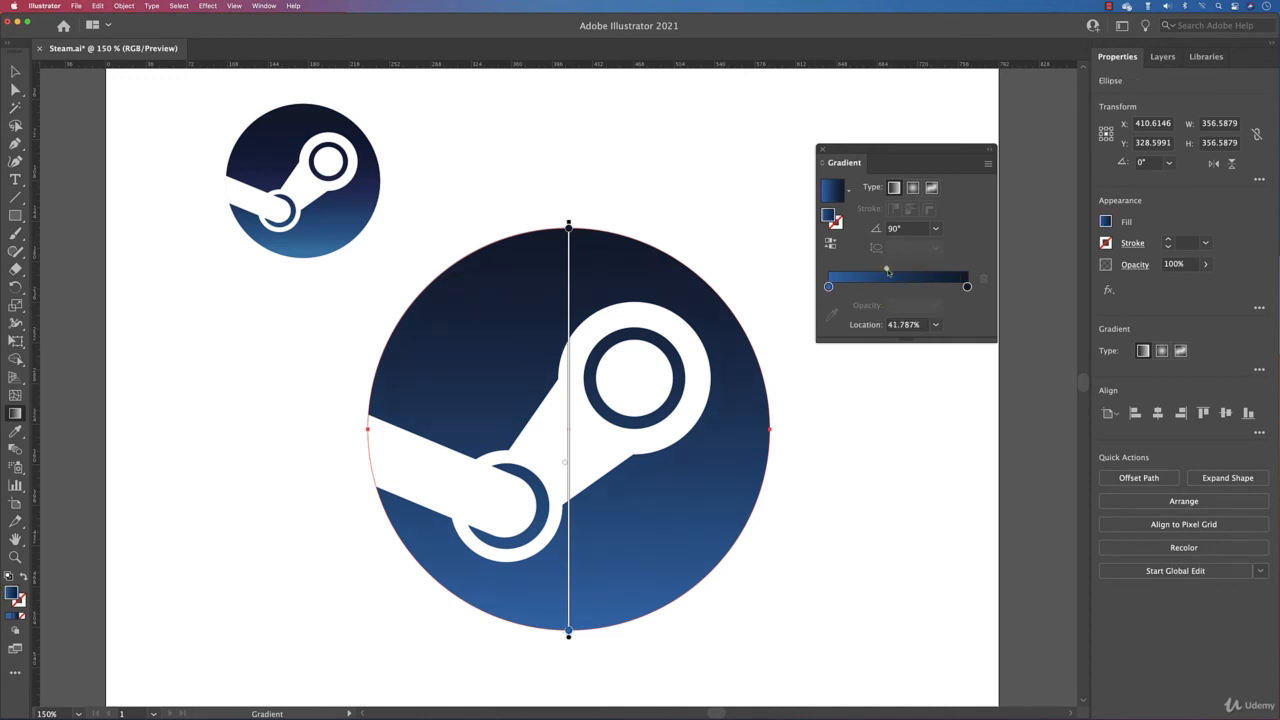
pyautogui.click(828, 289)
pyautogui.doubleClick(568, 632)
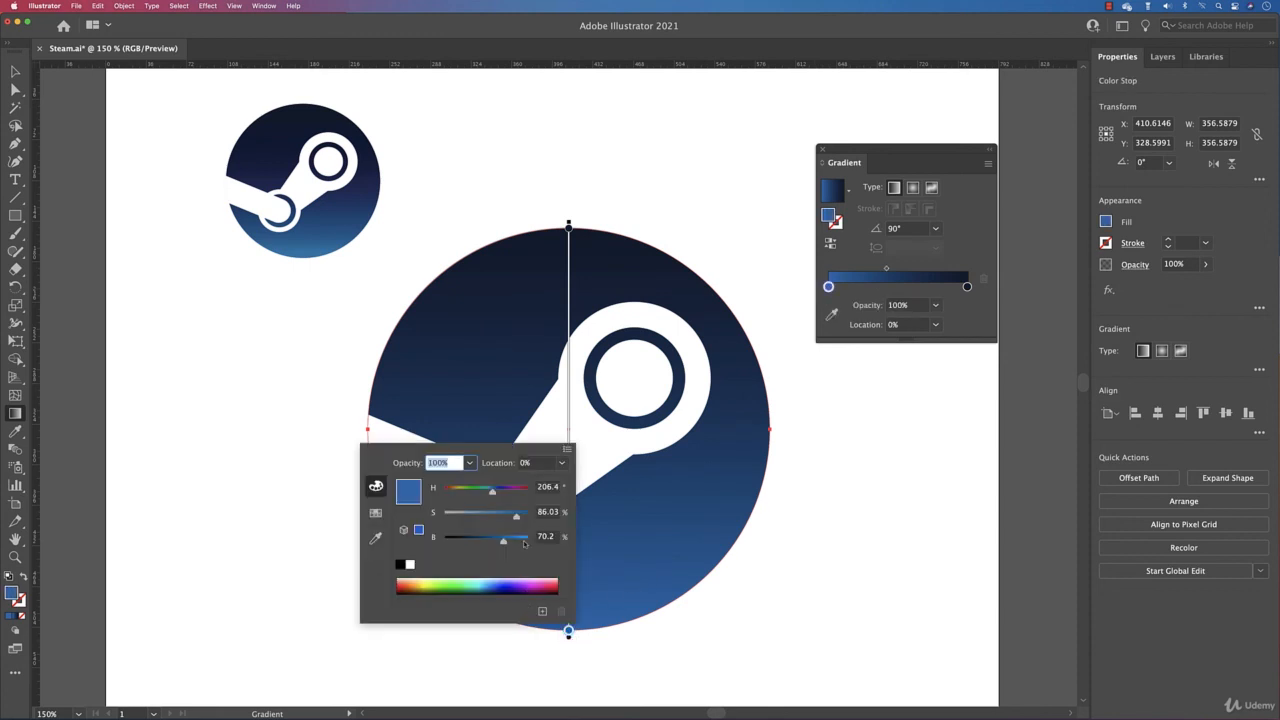
pyautogui.moveTo(505, 545); pyautogui.dragTo(510, 540)
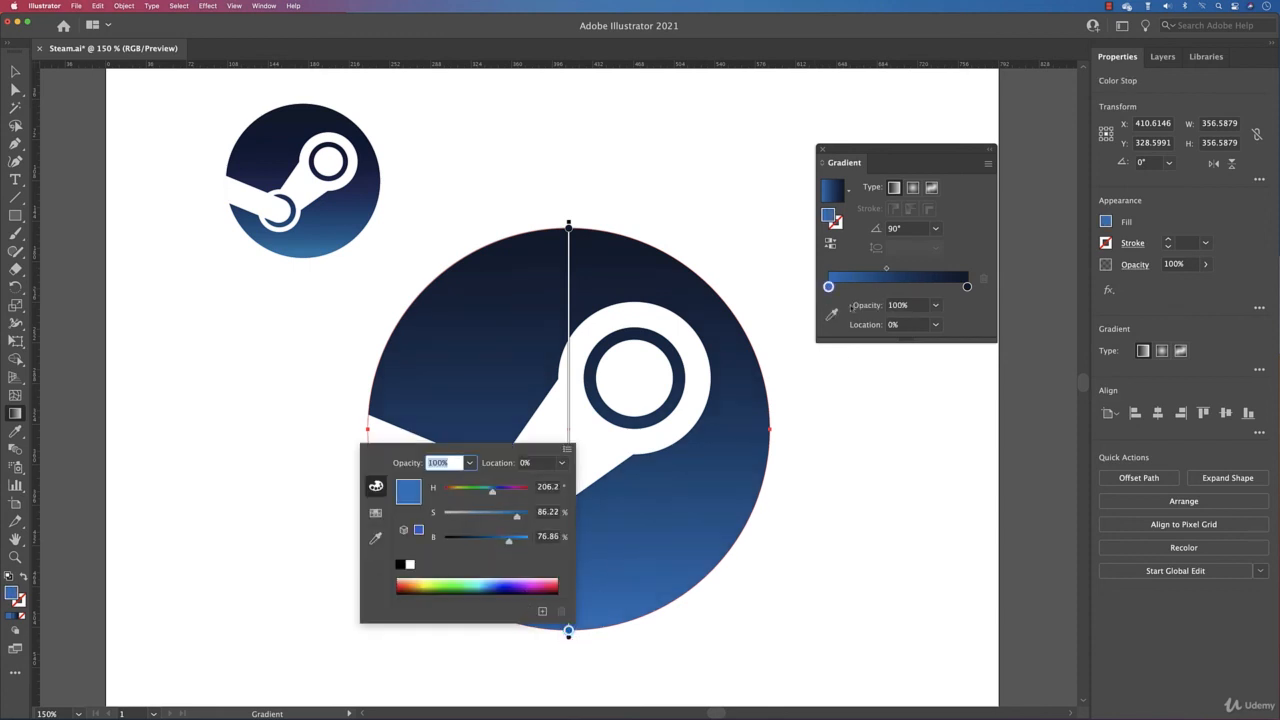
pyautogui.click(957, 259)
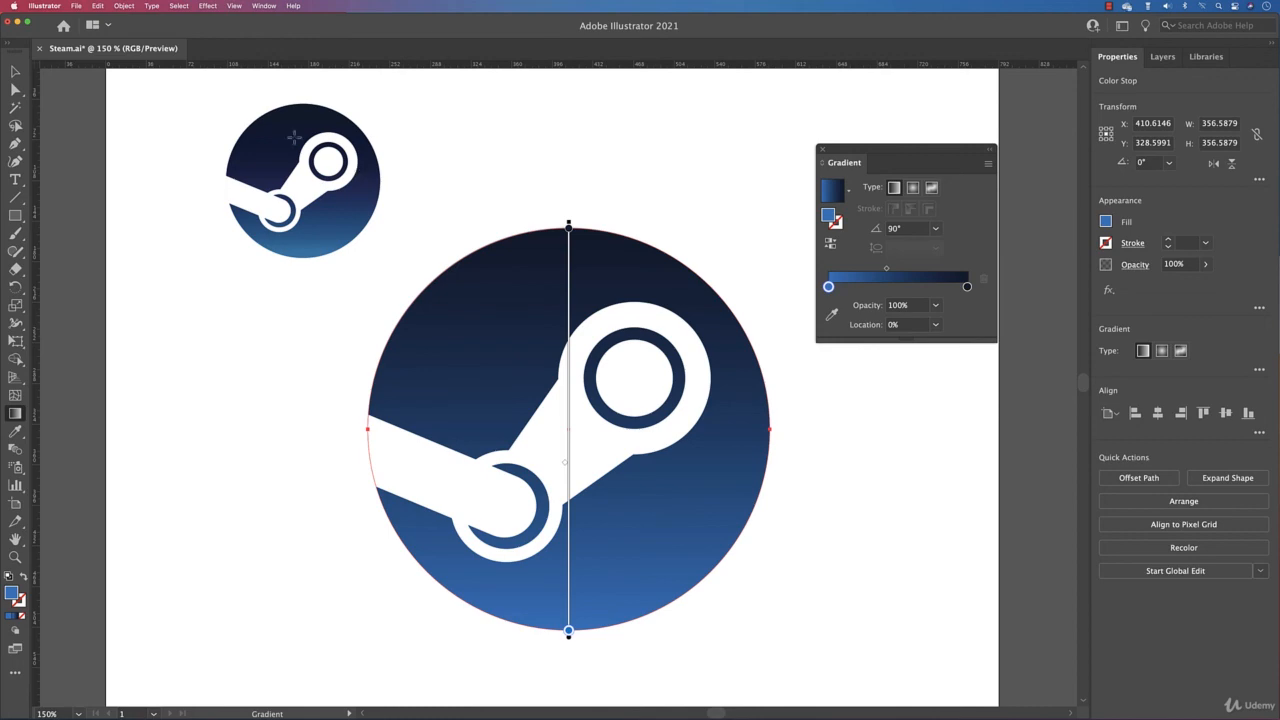
pyautogui.press('v')
pyautogui.click(160, 318)
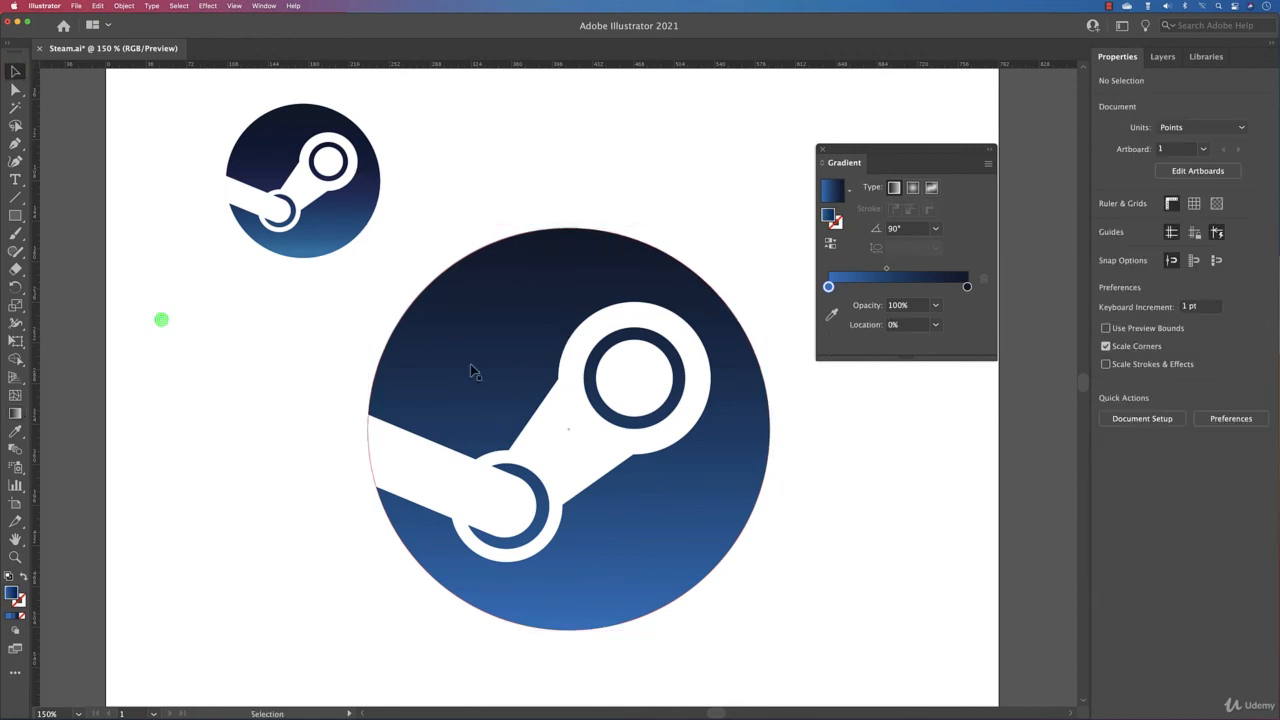